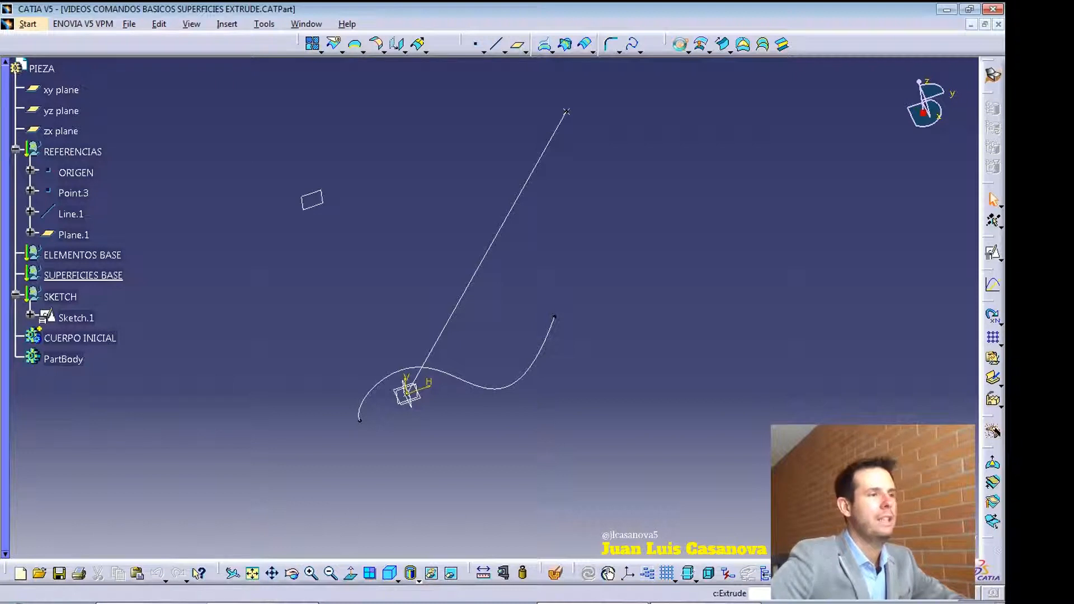
Create an extruded surface from the wavy Sketch.1 profile with a first limit of 150 mm, and reverse its direction.
{"action": "left_click", "coordinate": [680, 45]}
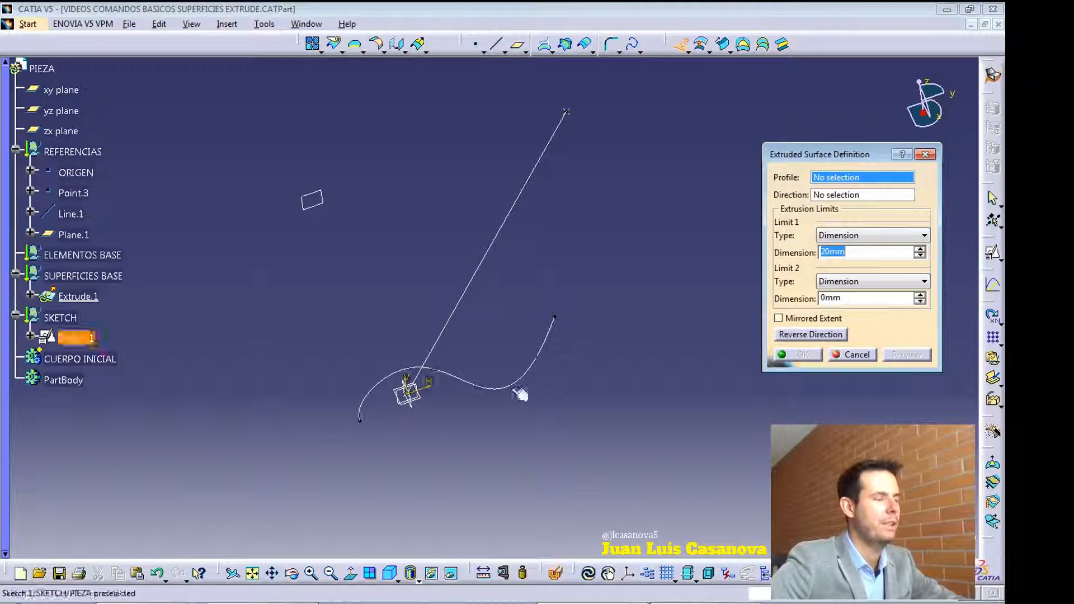
{"action": "left_click", "coordinate": [529, 370]}
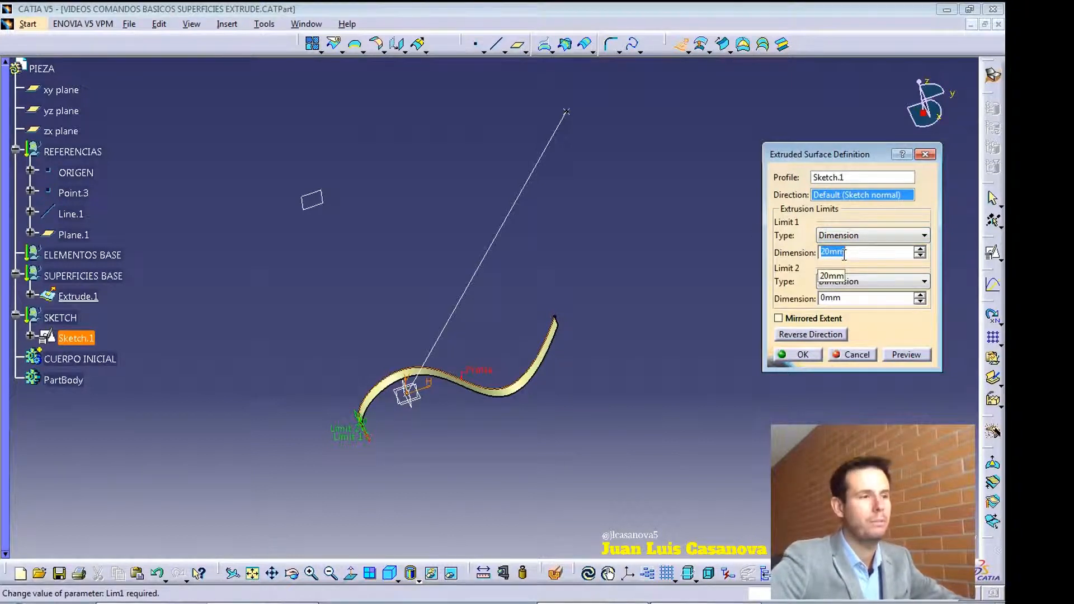
{"action": "type", "text": "150"}
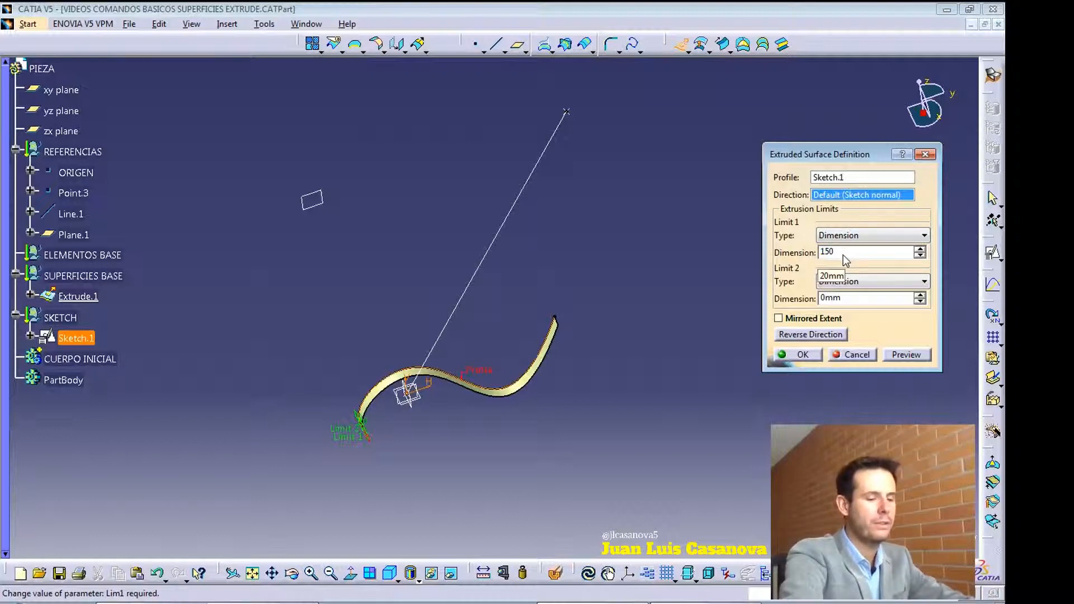
{"action": "key", "text": "Return"}
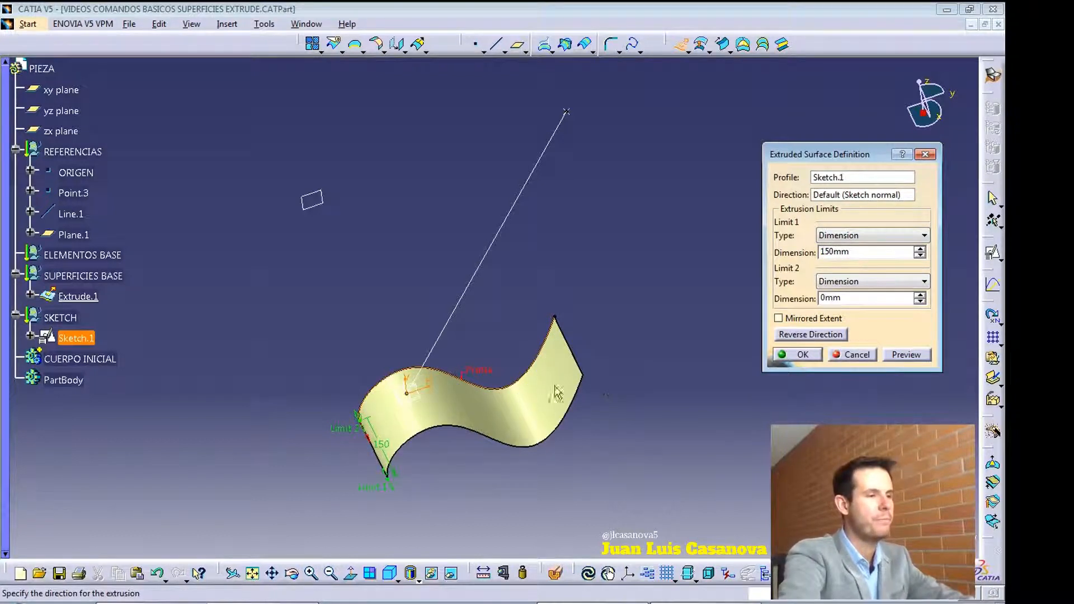
{"action": "middle_click_drag", "start_coordinate": [549, 462], "coordinate": [593, 426]}
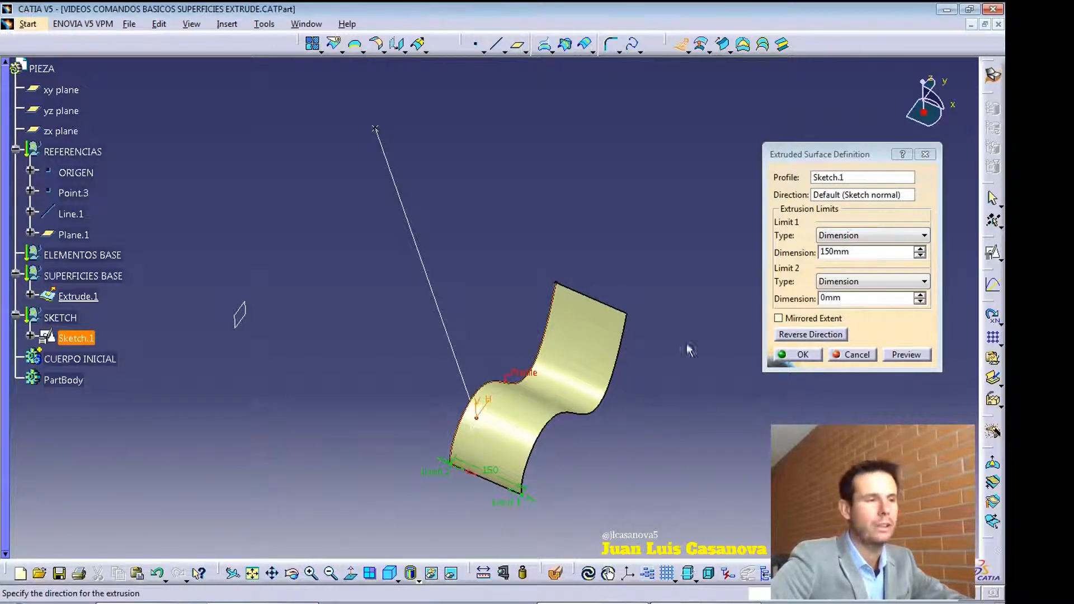
{"action": "left_click", "coordinate": [817, 335]}
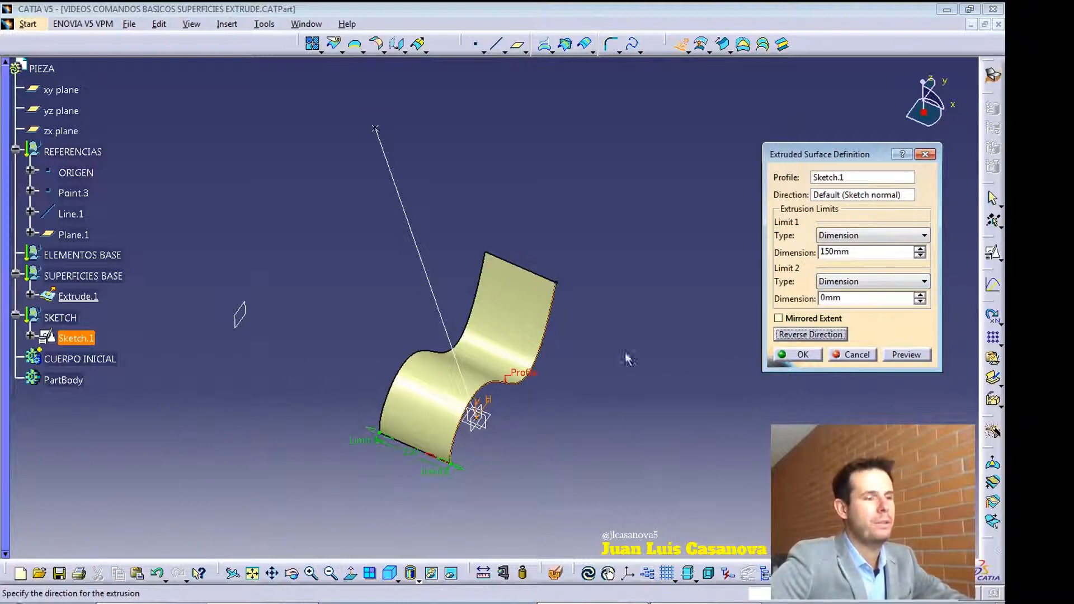
Try a second extrusion limit of 100 mm, and set it back to 0 mm.
{"action": "double_click", "coordinate": [832, 298]}
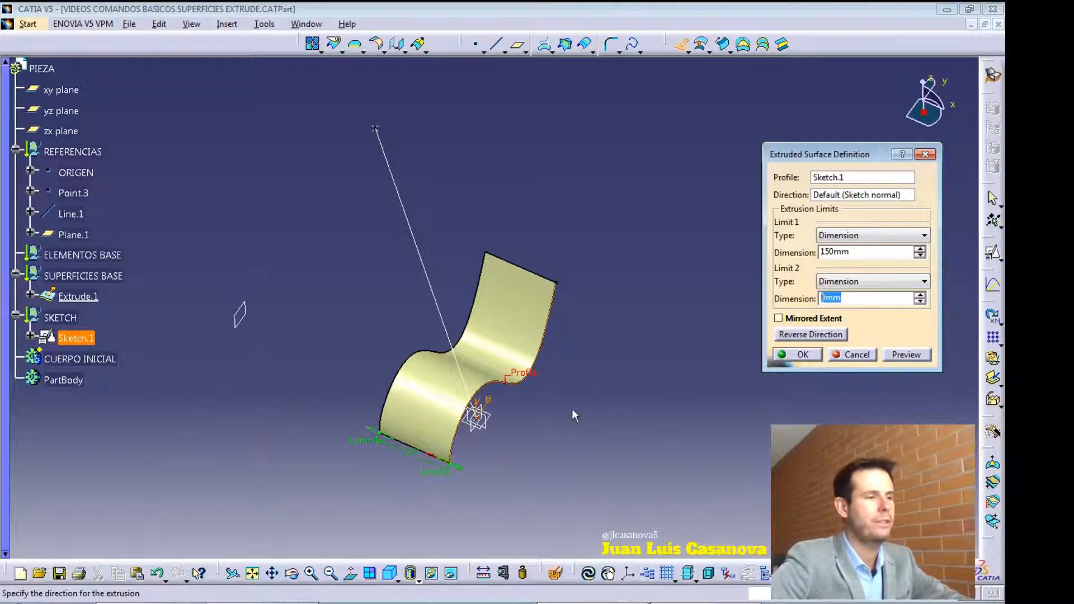
{"action": "type", "text": "100"}
{"action": "key", "text": "Tab"}
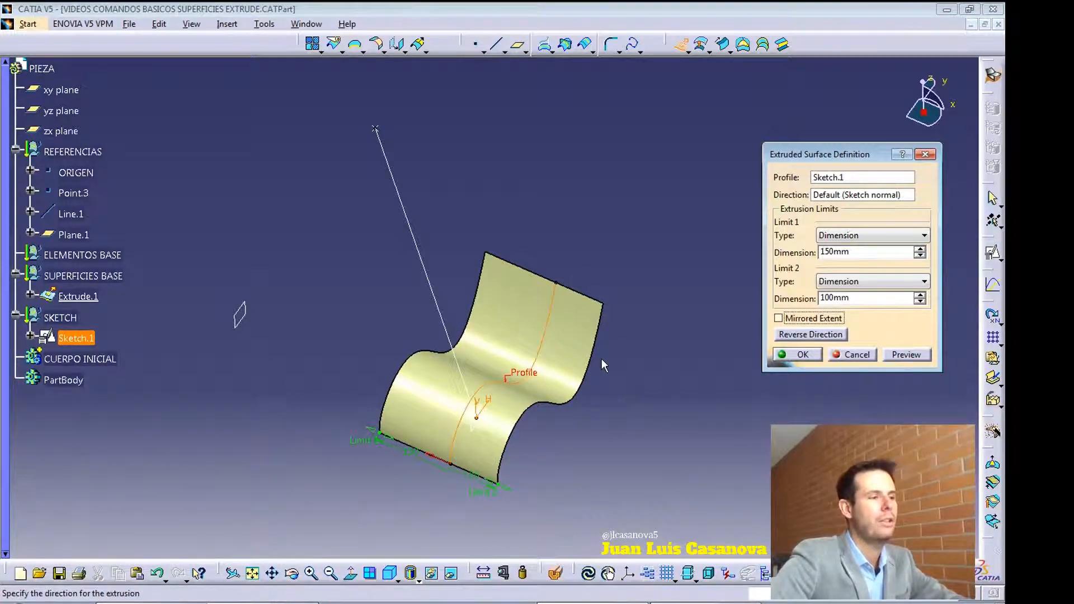
{"action": "left_click_drag", "start_coordinate": [859, 298], "coordinate": [815, 300]}
{"action": "type", "text": "0"}
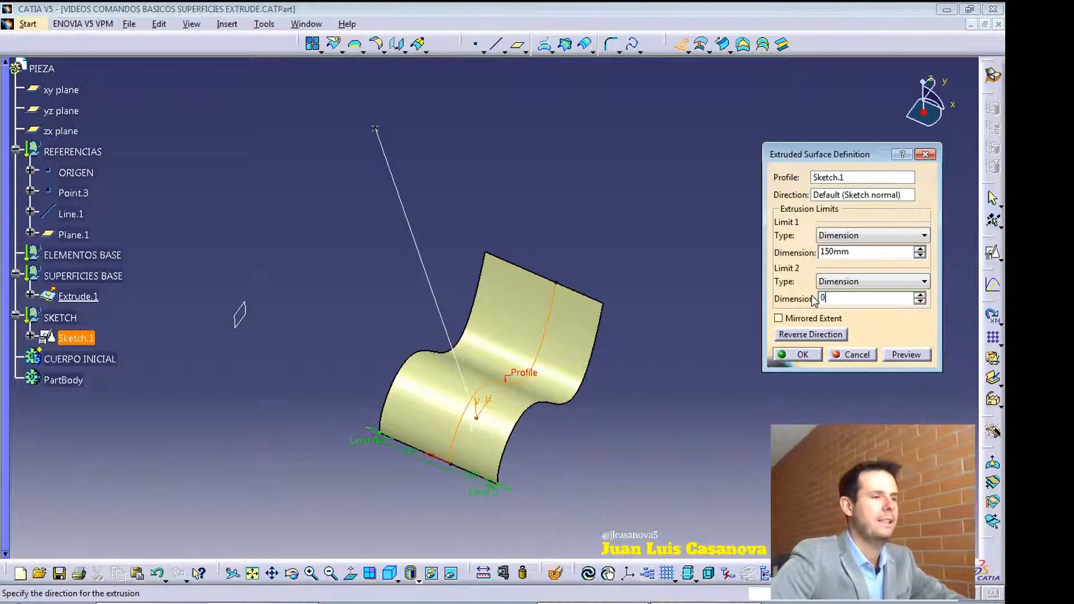
{"action": "key", "text": "Tab"}
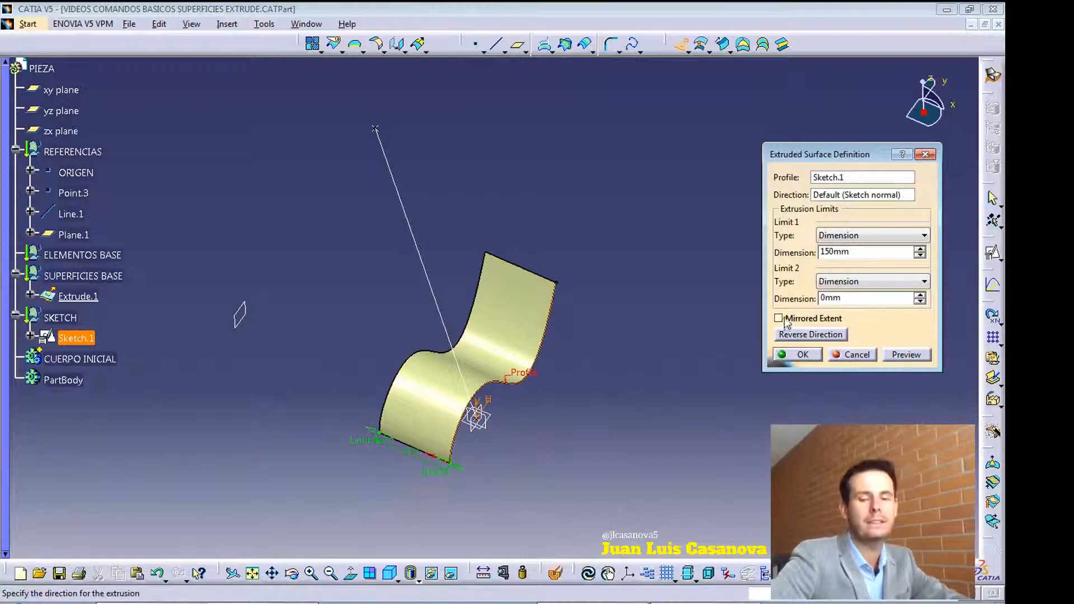
Apply a mirrored extent to the extrusion, and try limiting its first side up to Plane.1.
{"action": "left_click", "coordinate": [779, 318]}
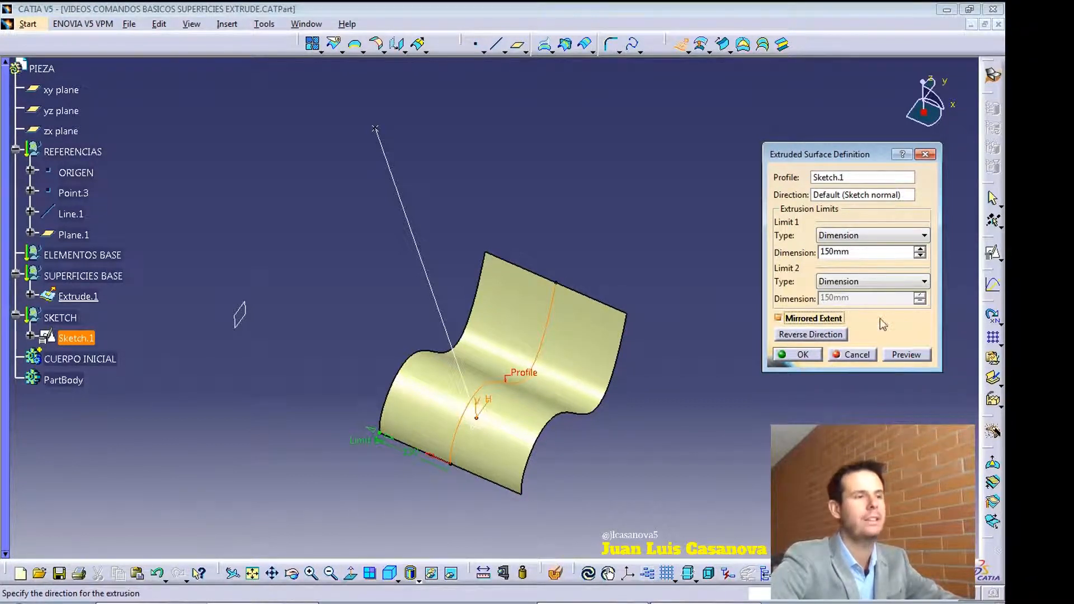
{"action": "left_click", "coordinate": [864, 237]}
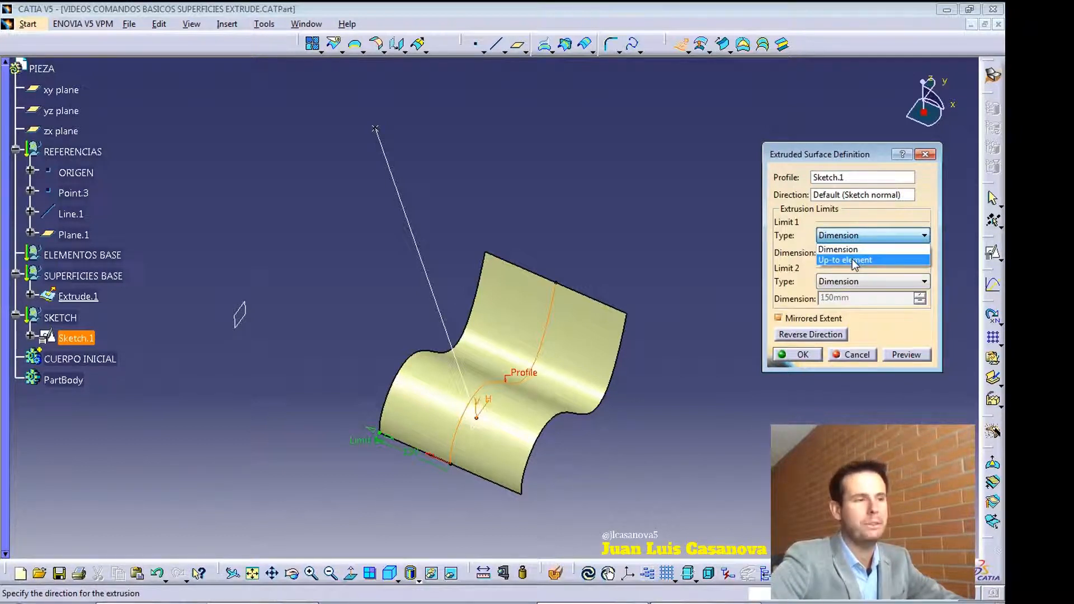
{"action": "left_click", "coordinate": [852, 260]}
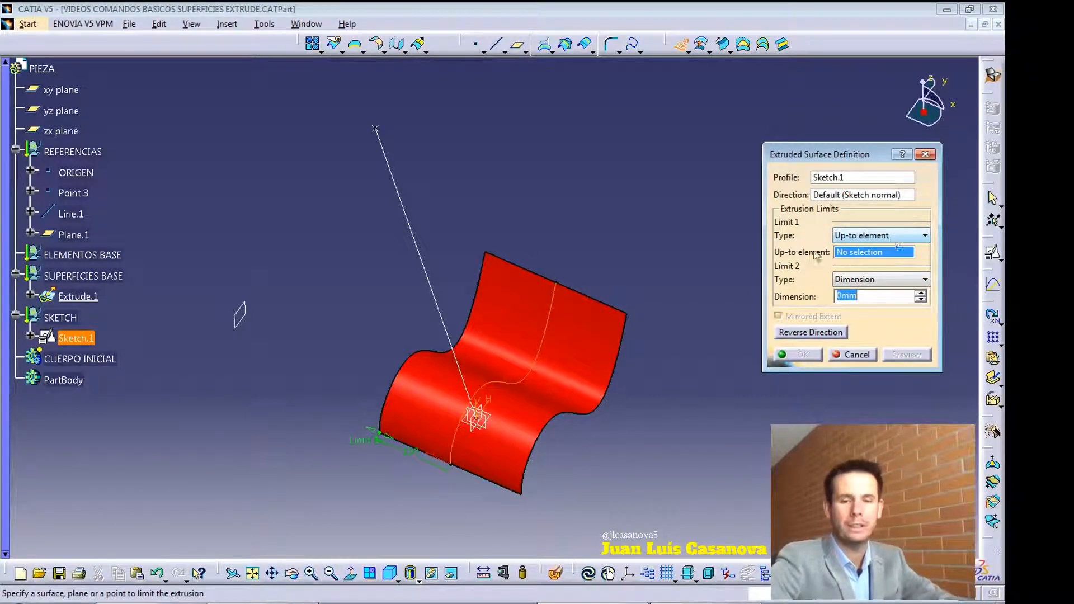
{"action": "left_click", "coordinate": [244, 312]}
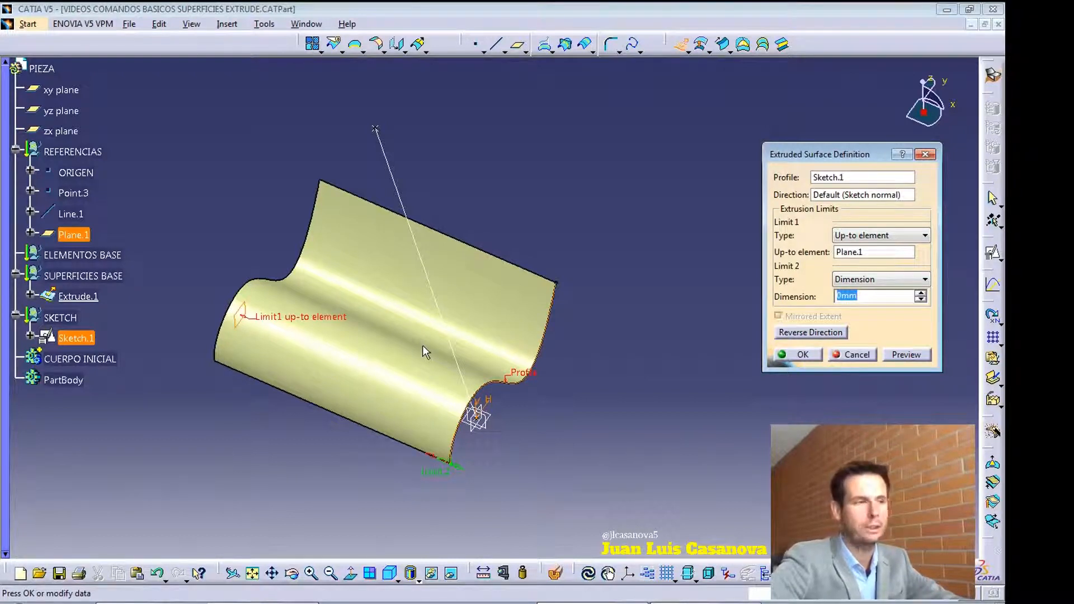
Return the first limit to the Dimension type, preview the mirrored extrusion, and turn off the mirrored extent.
{"action": "left_click", "coordinate": [871, 237]}
{"action": "left_click", "coordinate": [873, 247]}
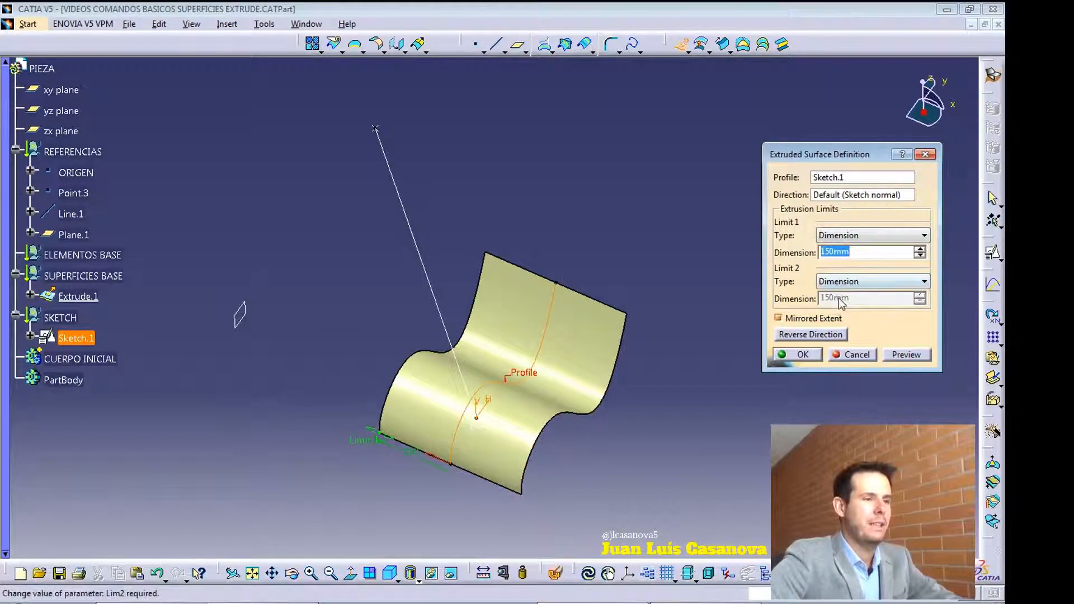
{"action": "middle_click_drag", "start_coordinate": [643, 451], "coordinate": [699, 392]}
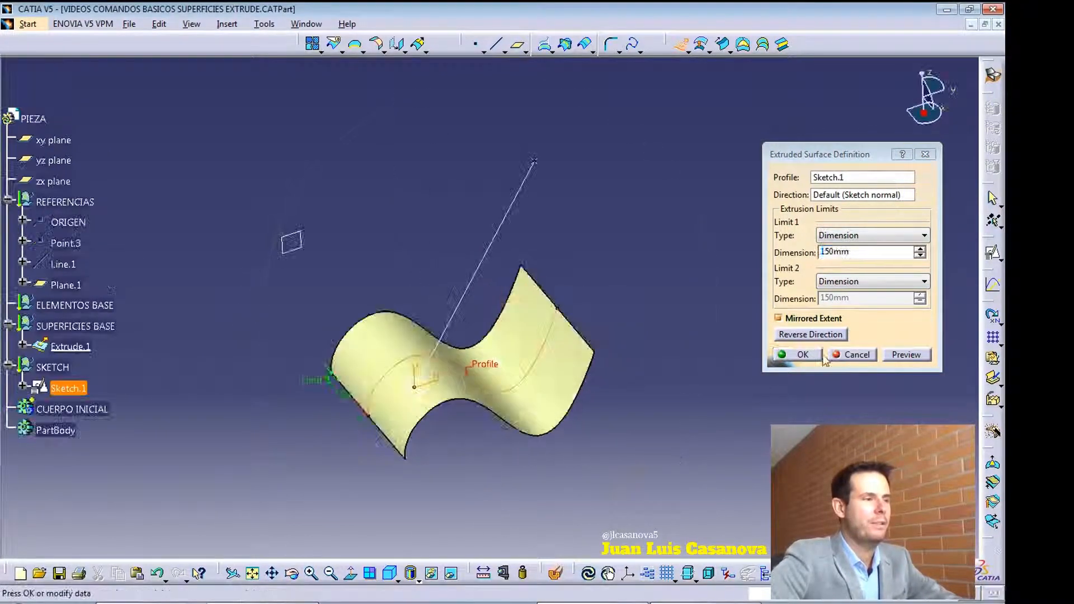
{"action": "left_click", "coordinate": [903, 356]}
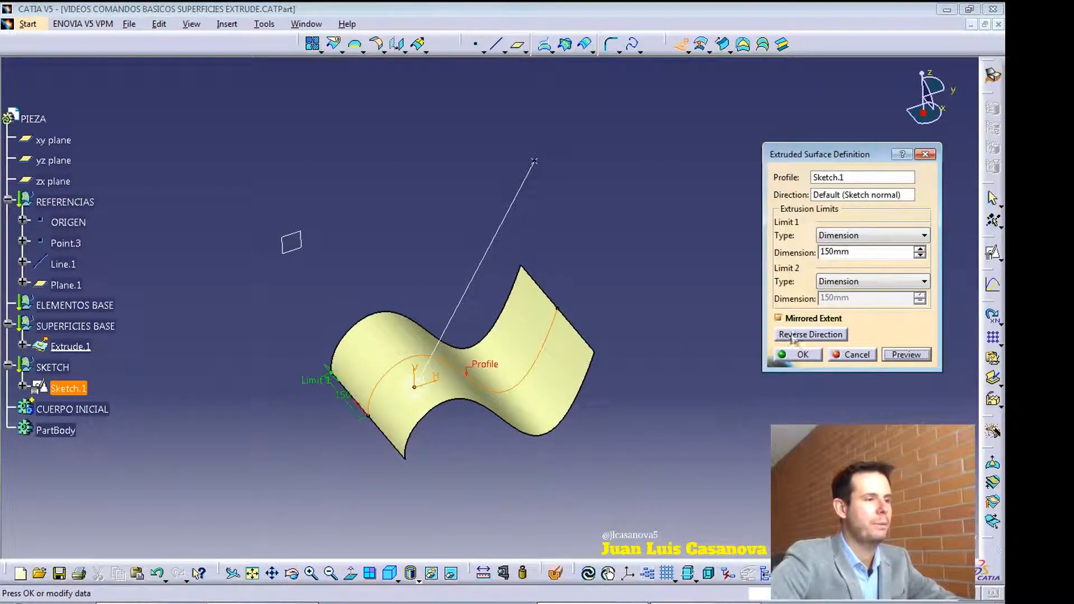
{"action": "left_click", "coordinate": [778, 318]}
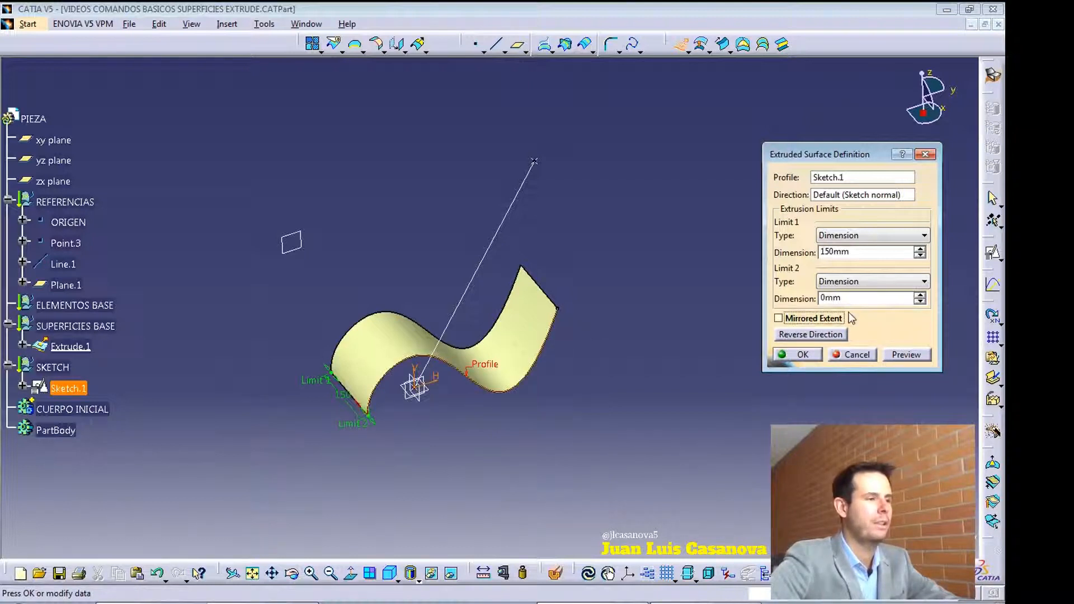
Set the extrusion direction to the inclined Line.1 and reverse it so the surface extends to the other side.
{"action": "left_click", "coordinate": [838, 196]}
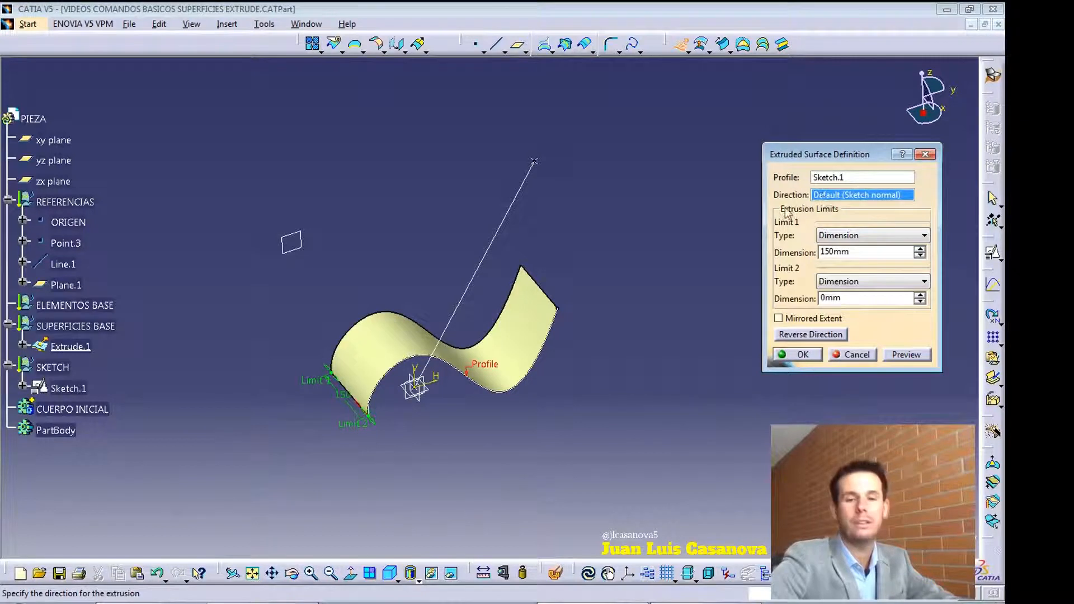
{"action": "right_click", "coordinate": [884, 200]}
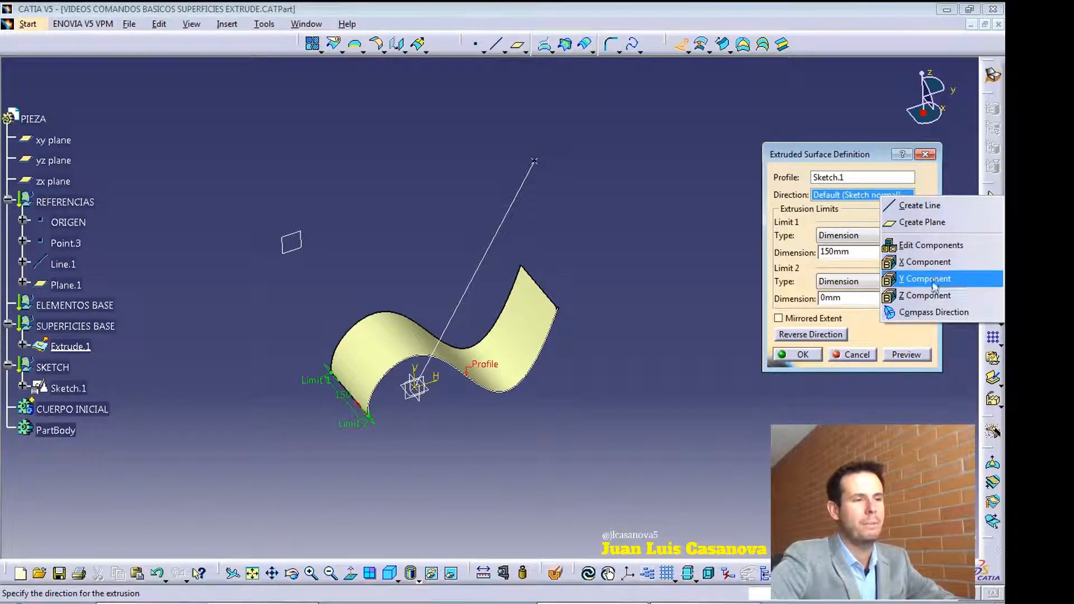
{"action": "left_click", "coordinate": [853, 201]}
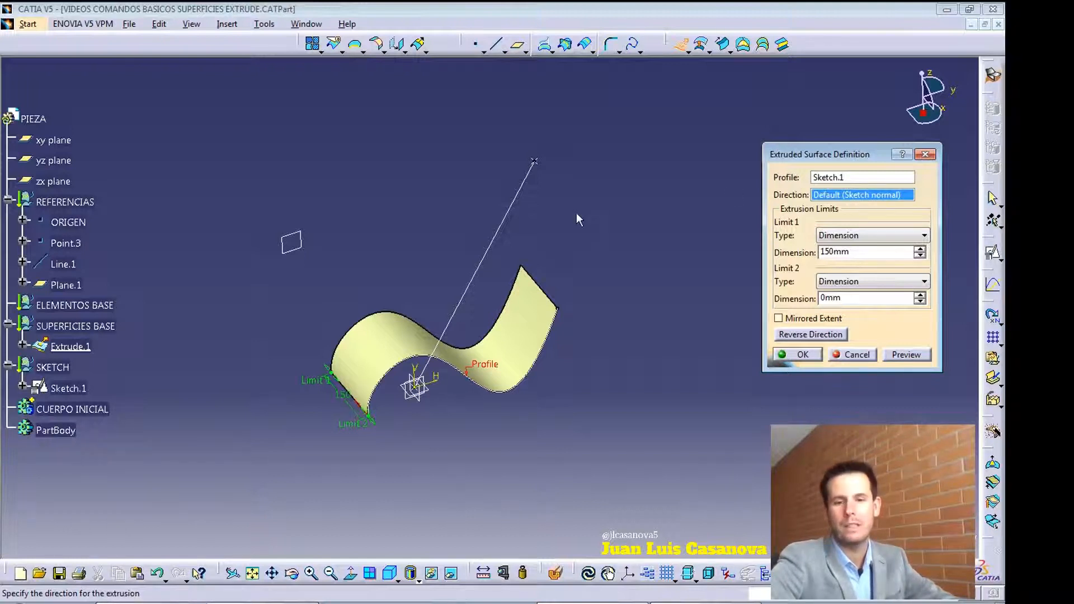
{"action": "middle_click_drag", "start_coordinate": [442, 248], "coordinate": [493, 198]}
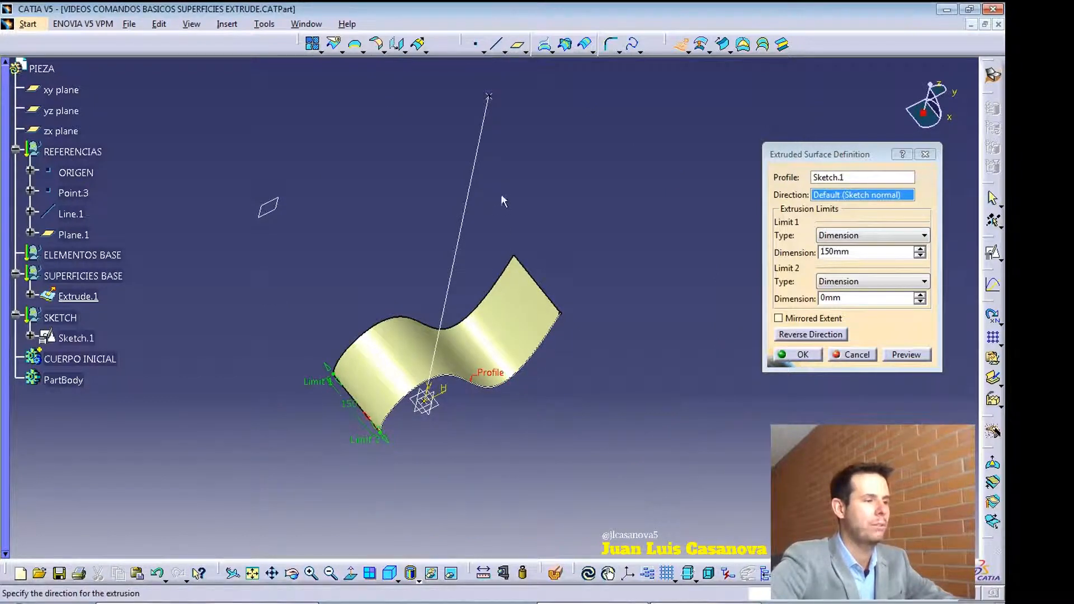
{"action": "left_click", "coordinate": [477, 153]}
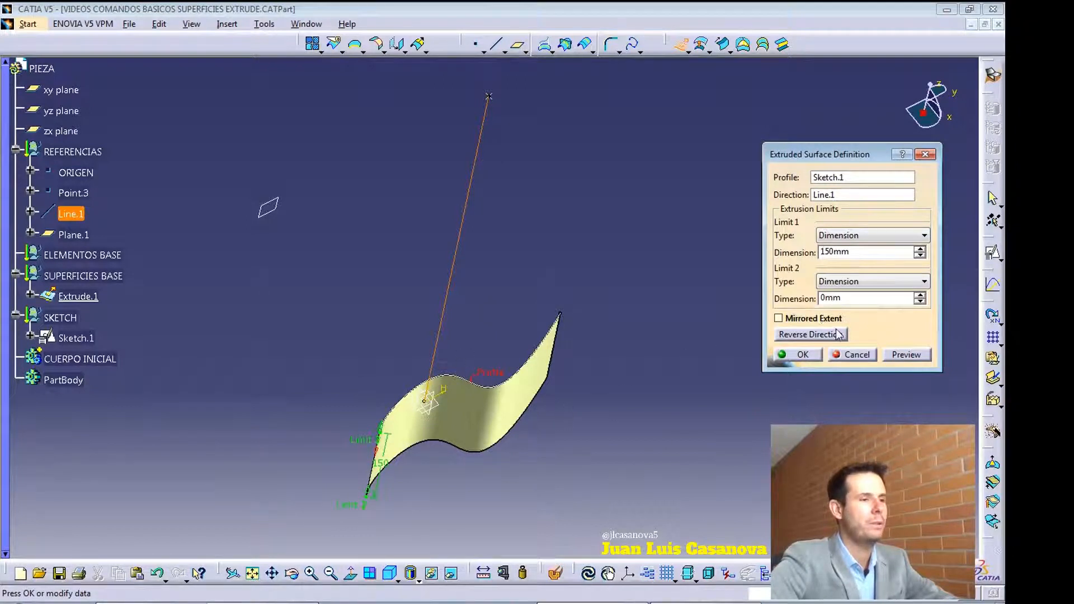
{"action": "left_click", "coordinate": [810, 335]}
{"action": "middle_click_drag", "start_coordinate": [428, 408], "coordinate": [431, 372], "text": "ctrl"}
{"action": "scroll", "coordinate": [431, 372], "scroll_direction": "up", "scroll_amount": 1}
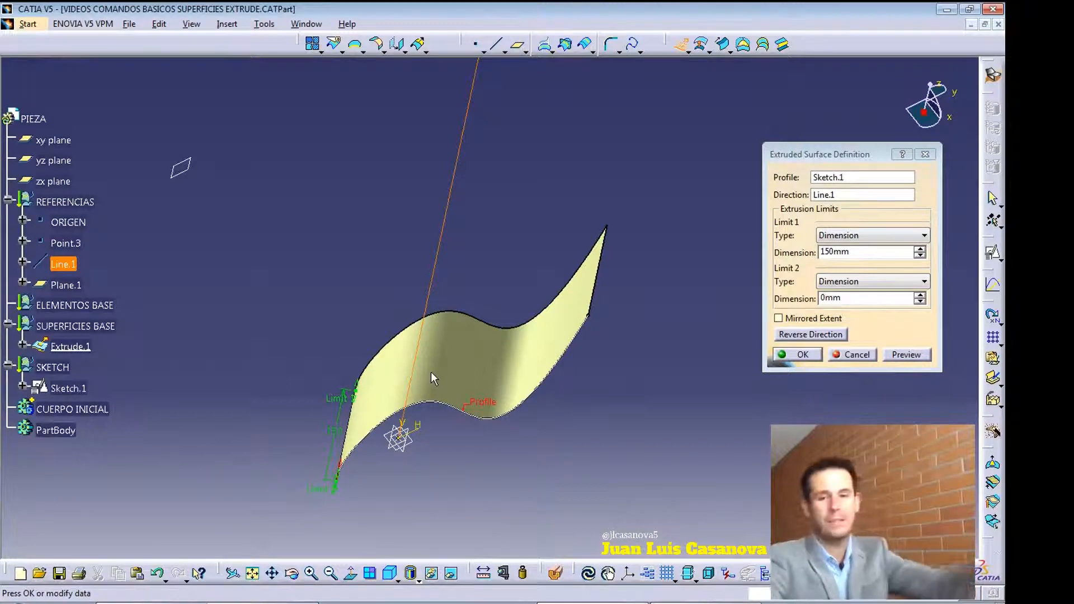
{"action": "middle_click_drag", "start_coordinate": [448, 441], "coordinate": [451, 449]}
{"action": "scroll", "coordinate": [451, 449], "scroll_direction": "up", "scroll_amount": 3}
{"action": "middle_click_drag", "start_coordinate": [460, 285], "coordinate": [458, 378]}
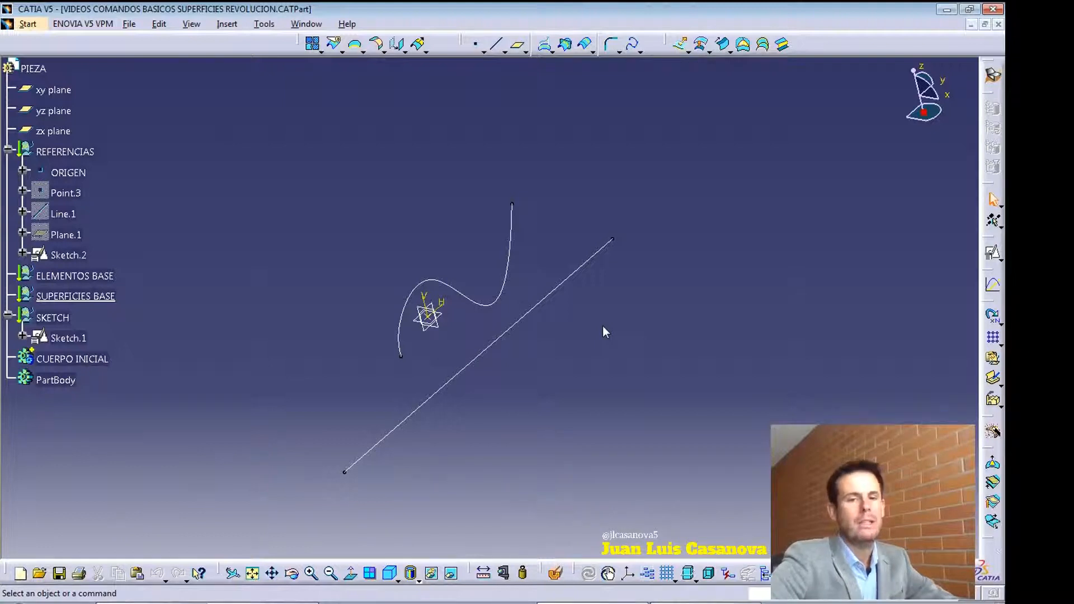
Start a surface of revolution with the wavy Sketch.1 as profile and the straight line of Sketch.2 as revolution axis.
{"action": "mouse_move", "coordinate": [353, 476]}
{"action": "middle_mouse_down"}
{"action": "mouse_move", "coordinate": [309, 303]}
{"action": "mouse_move", "coordinate": [325, 300]}
{"action": "middle_mouse_up"}
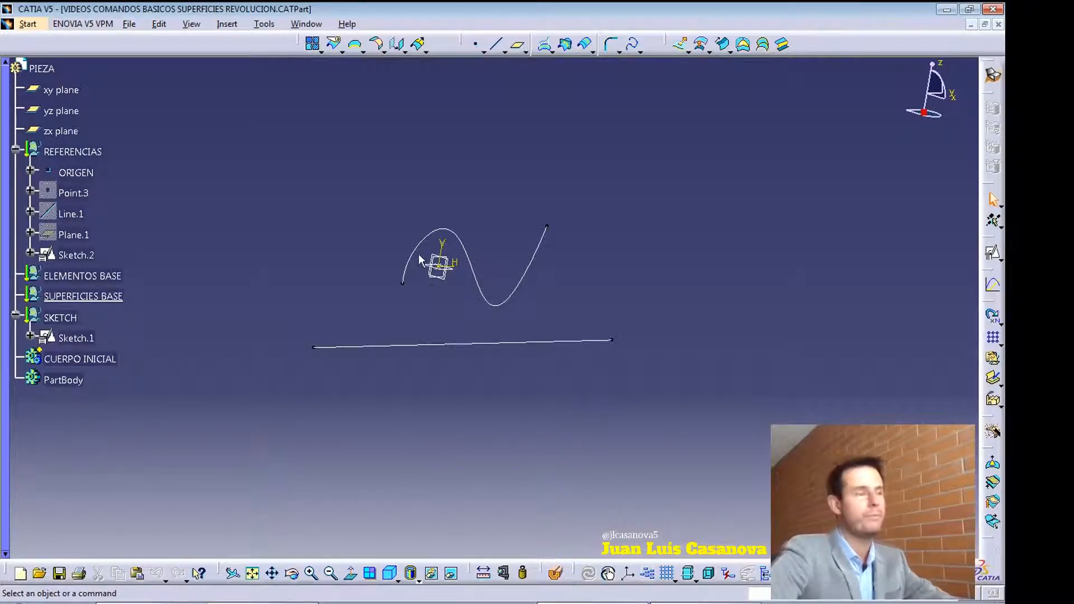
{"action": "middle_click_drag", "start_coordinate": [514, 269], "coordinate": [607, 110]}
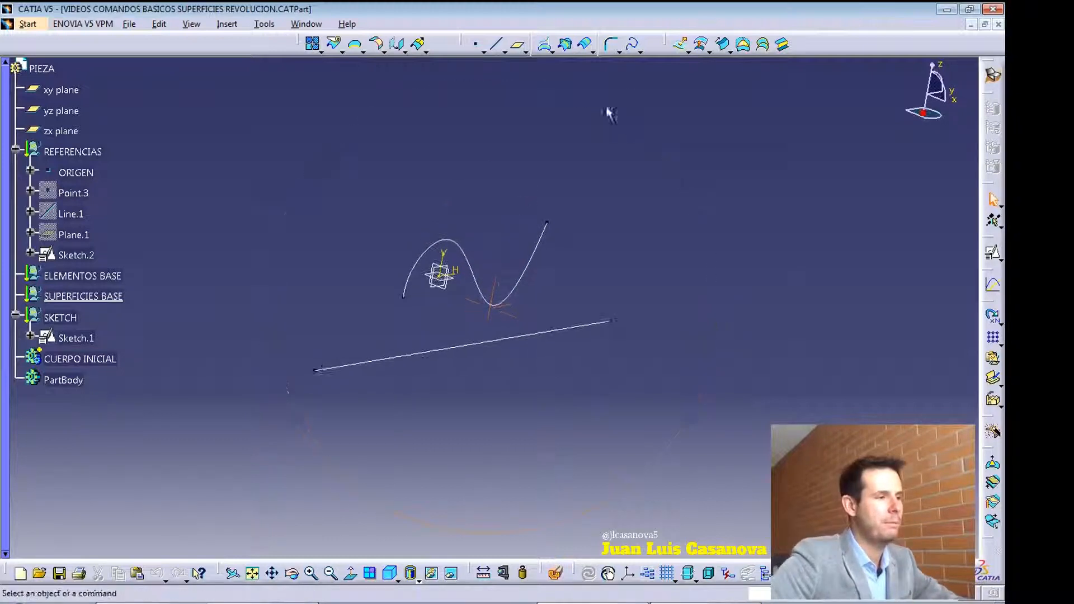
{"action": "left_click", "coordinate": [689, 50]}
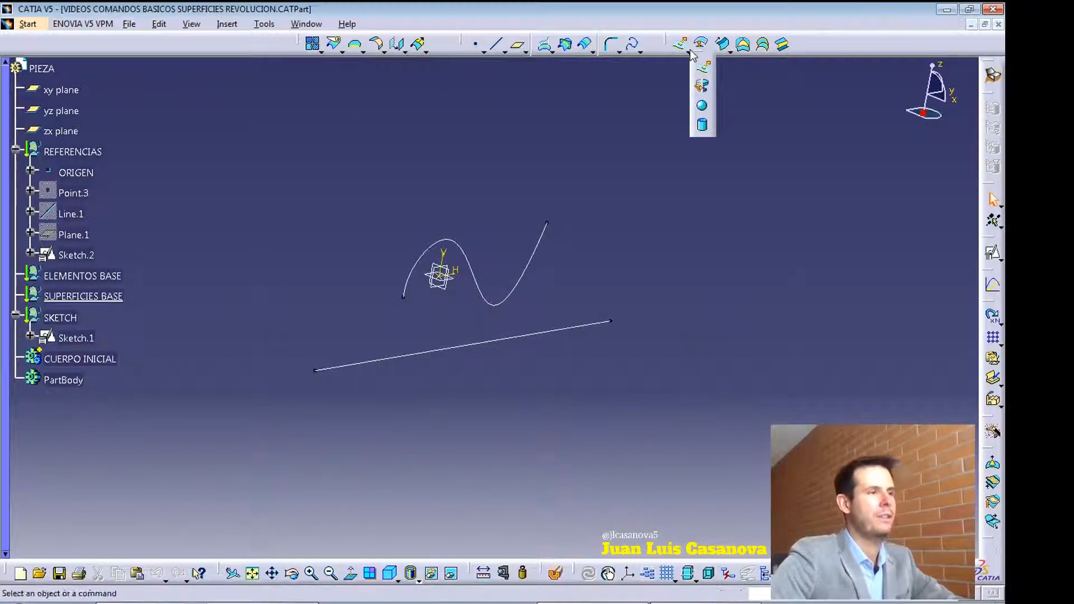
{"action": "left_click", "coordinate": [704, 87]}
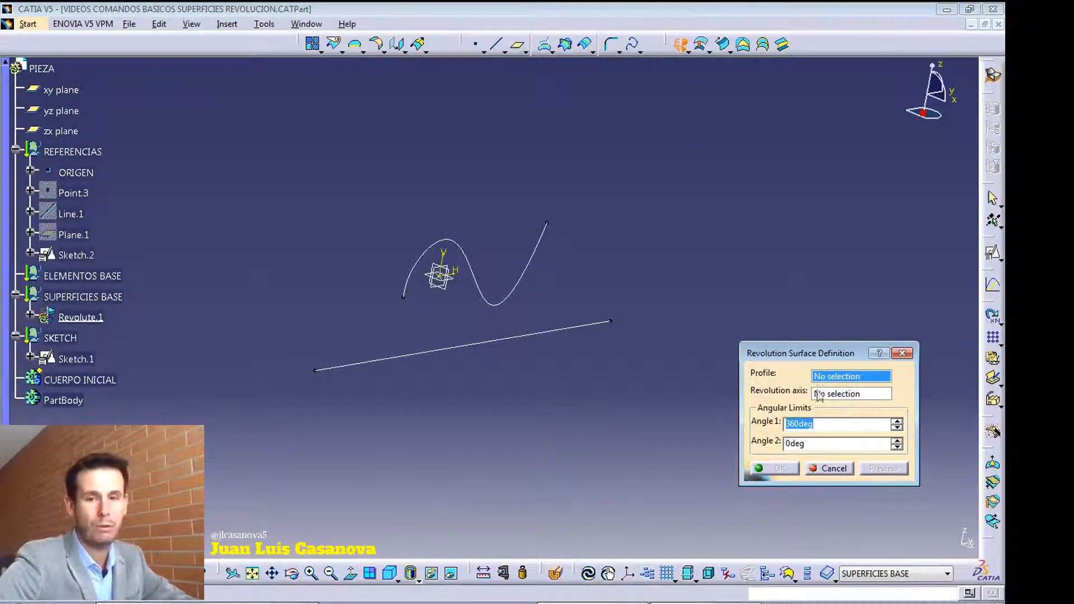
{"action": "left_click", "coordinate": [535, 272]}
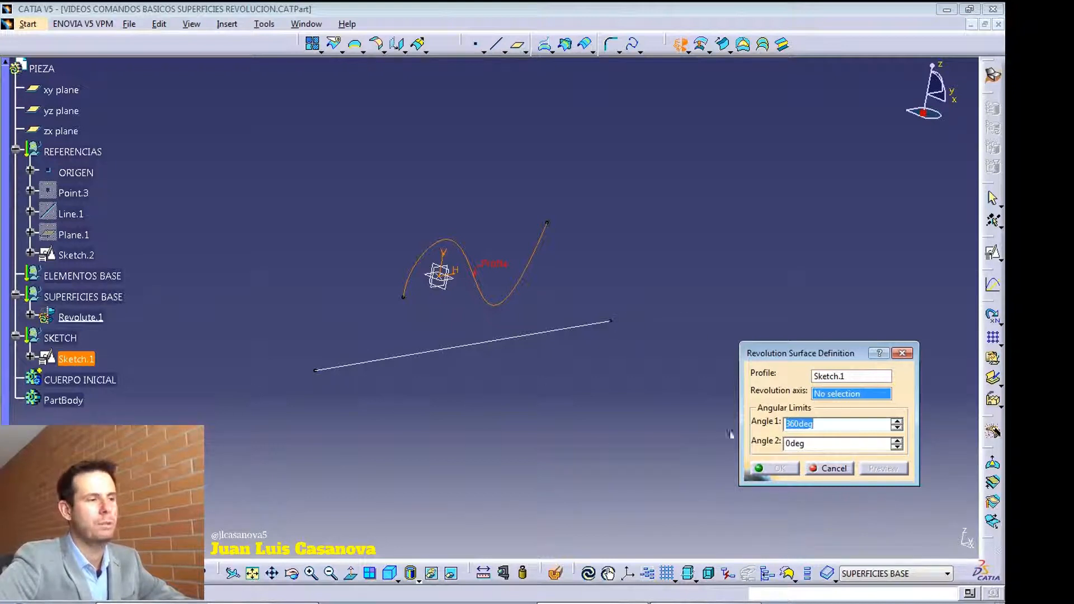
{"action": "right_click", "coordinate": [846, 396]}
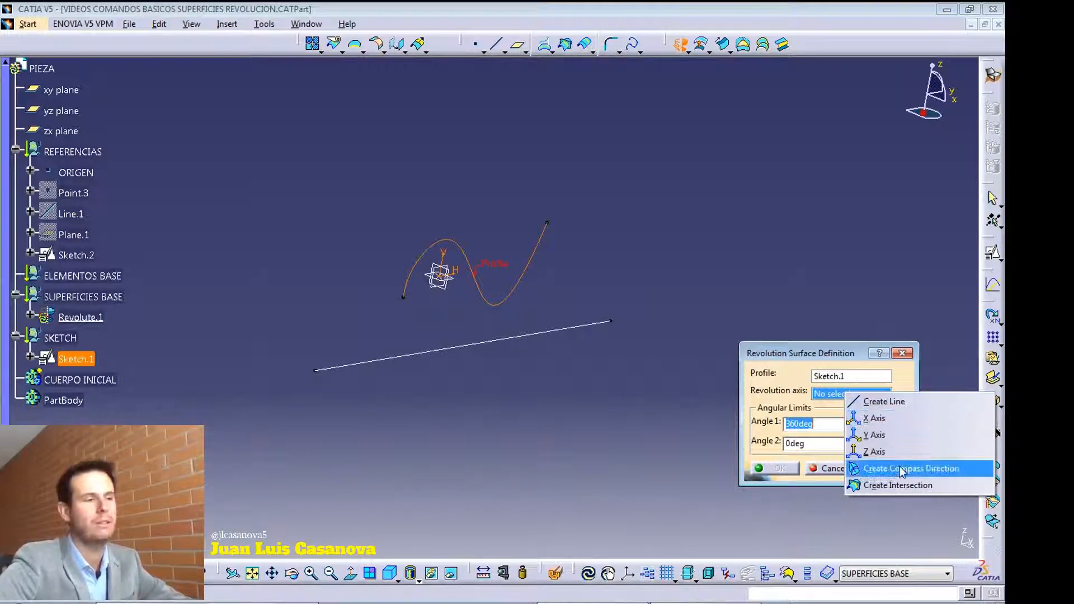
{"action": "left_click", "coordinate": [797, 356]}
{"action": "left_click", "coordinate": [483, 345]}
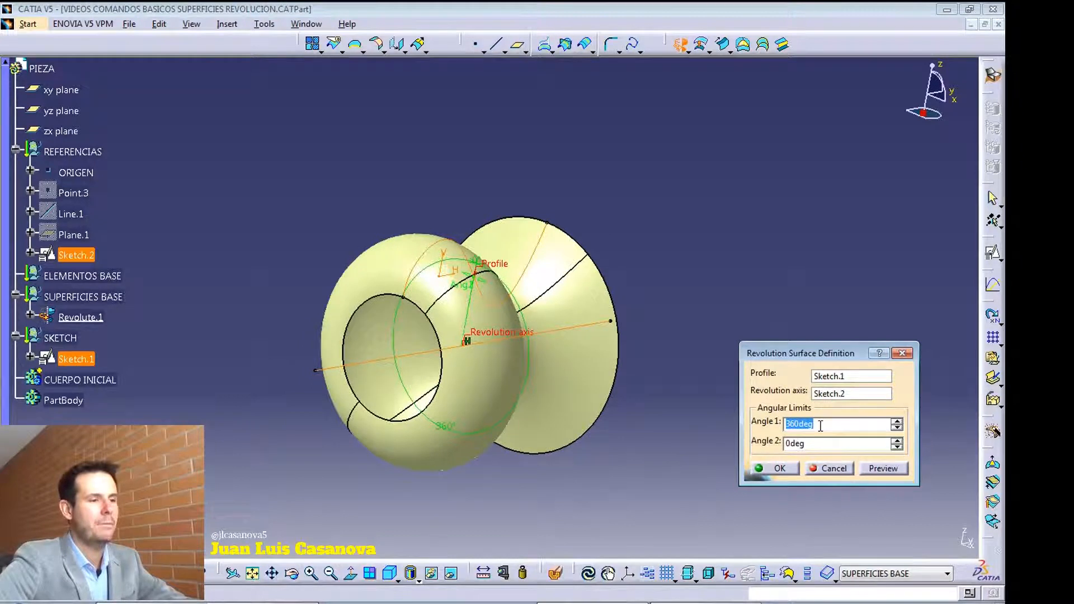
Set the revolution surface's first angular limit to 30 degrees.
{"action": "middle_click_drag", "start_coordinate": [436, 368], "coordinate": [596, 302]}
{"action": "middle_click_drag", "start_coordinate": [530, 426], "coordinate": [504, 454]}
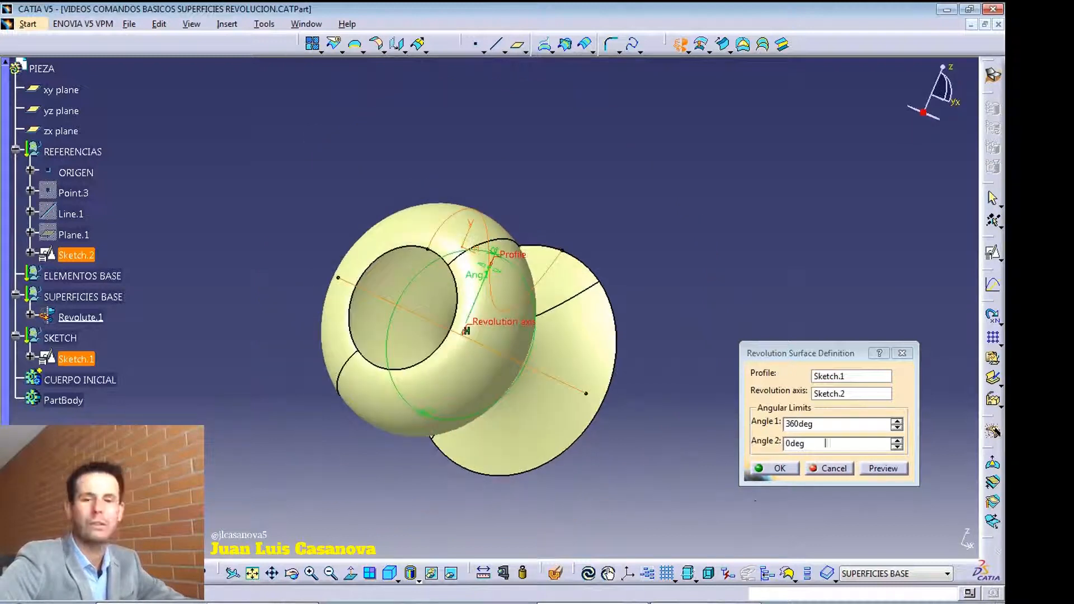
{"action": "left_click", "coordinate": [758, 426]}
{"action": "type", "text": "30"}
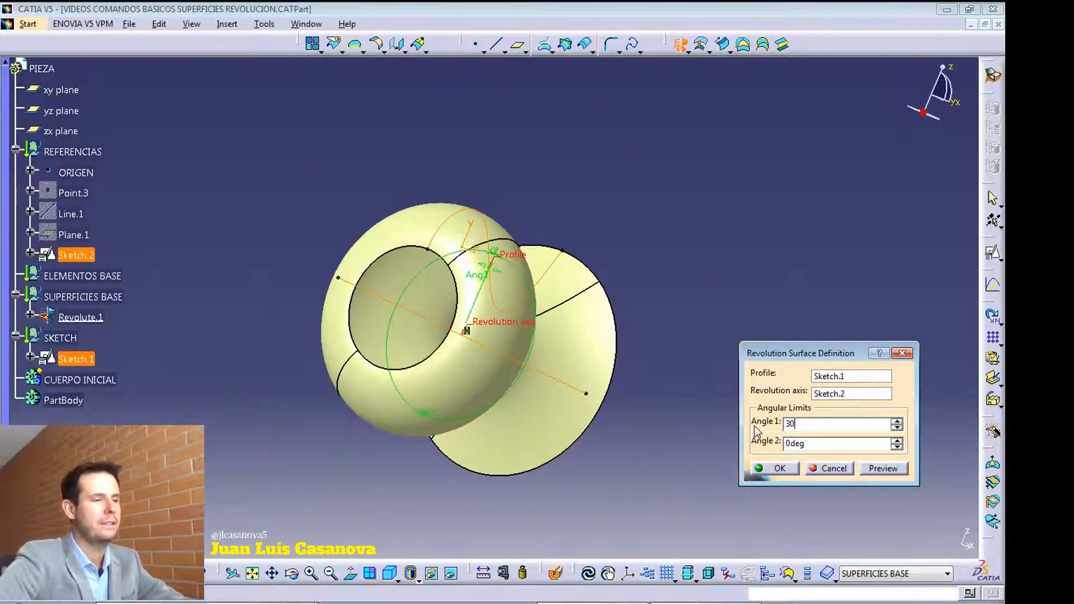
{"action": "key", "text": "Tab"}
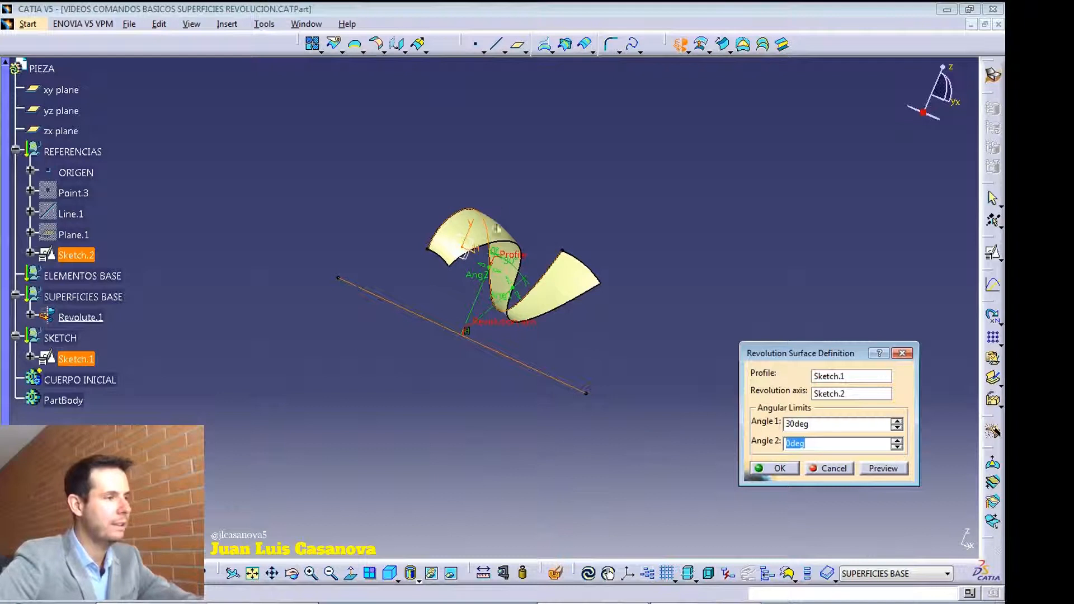
Set the revolution surface's first angular limit to 60 degrees and its second to 30 degrees.
{"action": "left_click", "coordinate": [834, 425]}
{"action": "type", "text": "60"}
{"action": "key", "text": "Tab"}
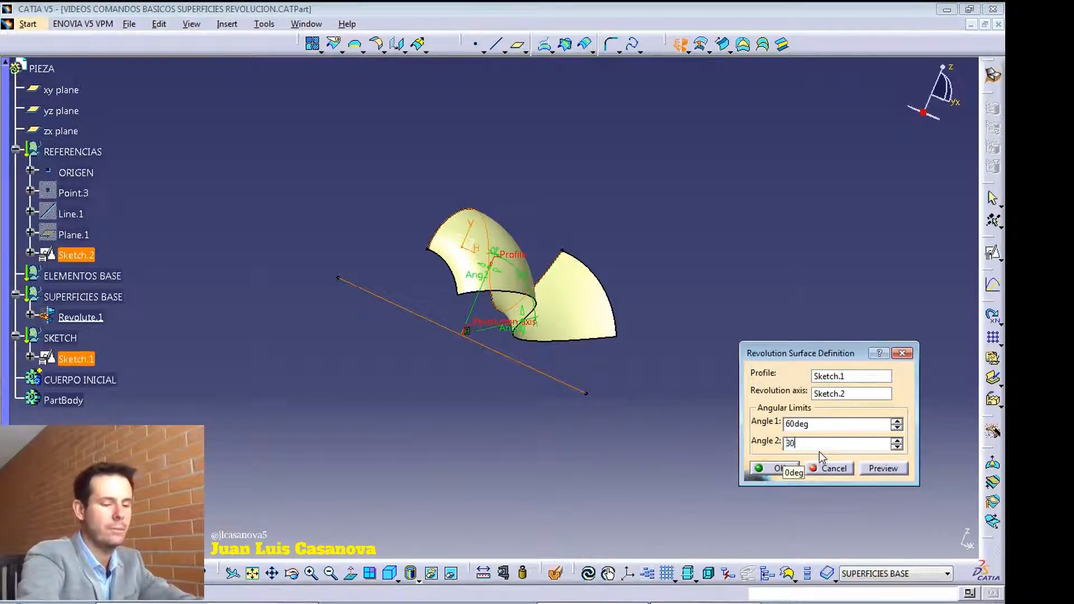
{"action": "key", "text": "Tab"}
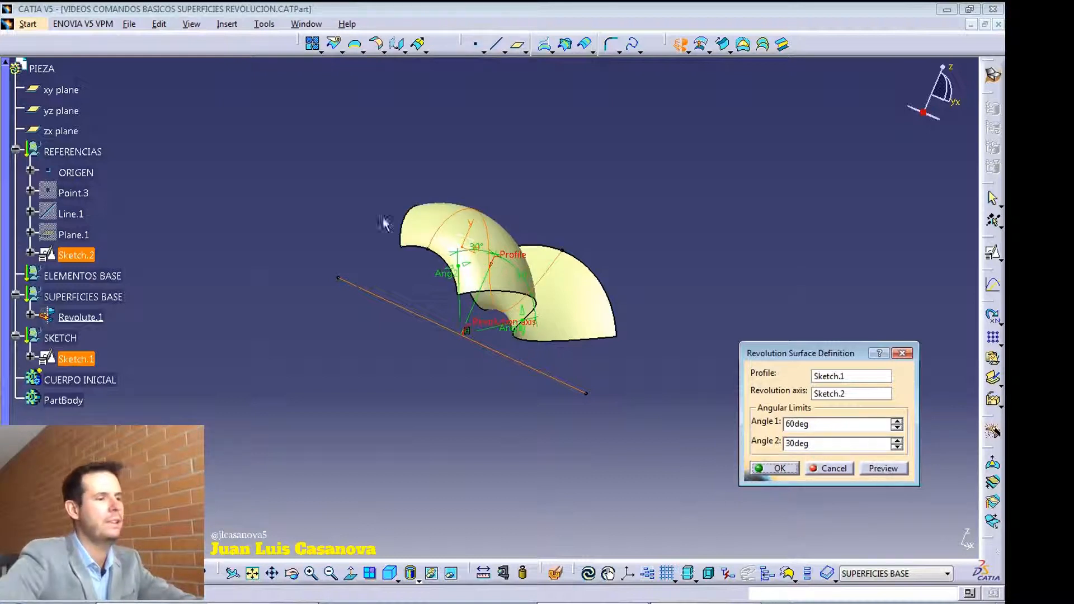
Increase the revolution surface's second angular limit to 60 degrees.
{"action": "double_click", "coordinate": [801, 445]}
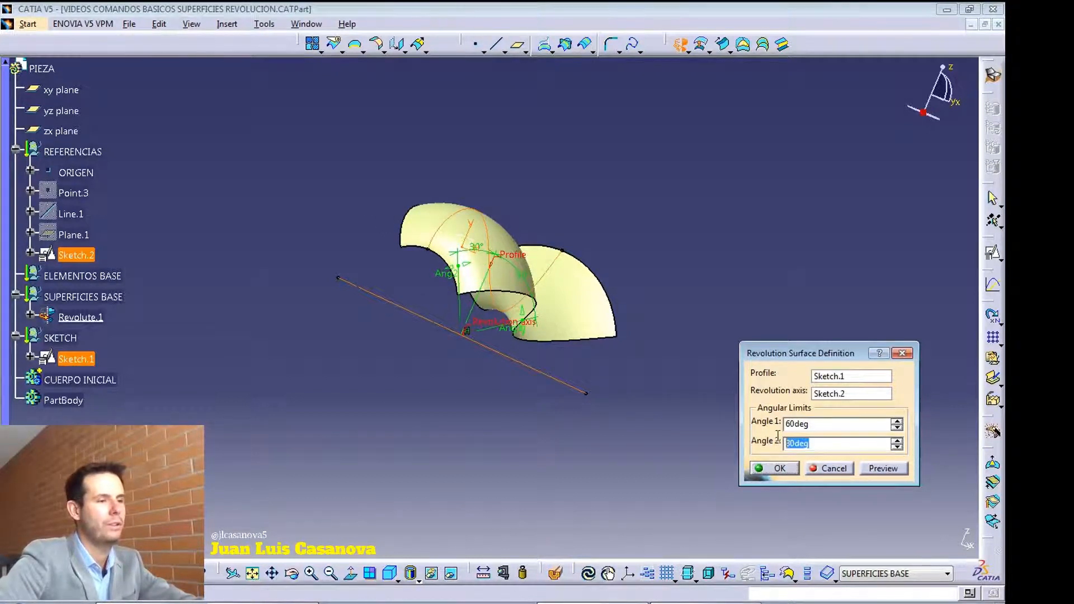
{"action": "type", "text": "60"}
{"action": "key", "text": "Tab"}
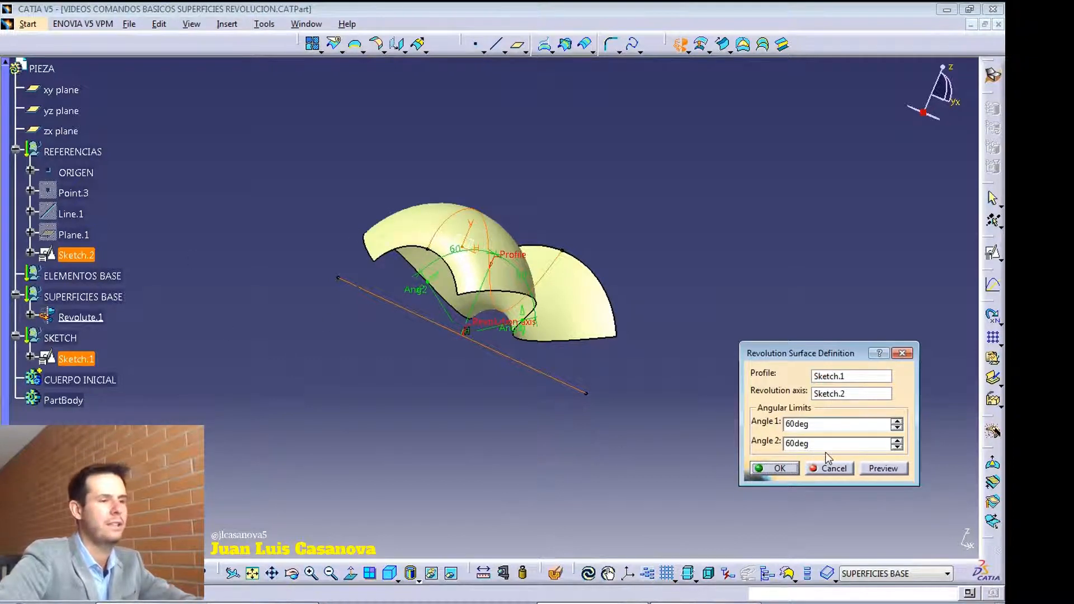
Set the first angular limit to 360 degrees and the second to 0 degrees, and create the revolution surface.
{"action": "double_click", "coordinate": [790, 442]}
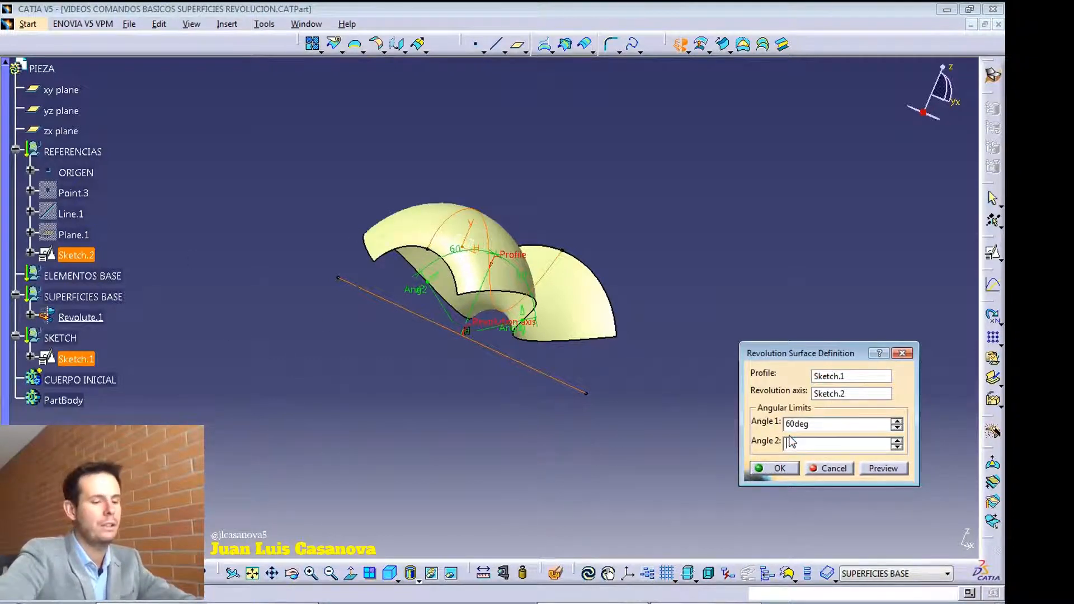
{"action": "key", "text": "Tab"}
{"action": "double_click", "coordinate": [784, 424]}
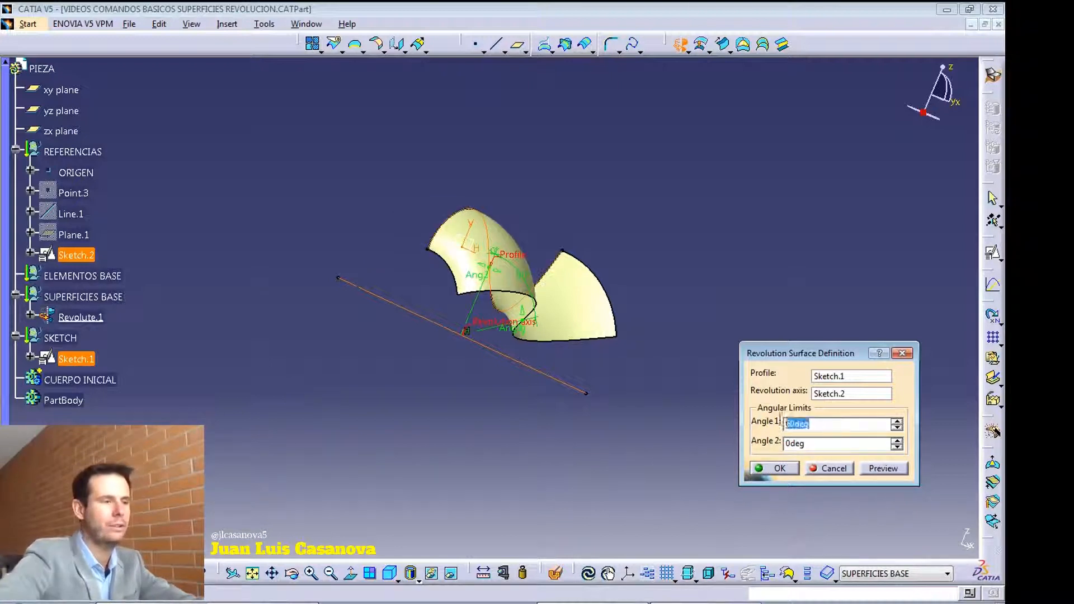
{"action": "type", "text": "360"}
{"action": "key", "text": "Tab"}
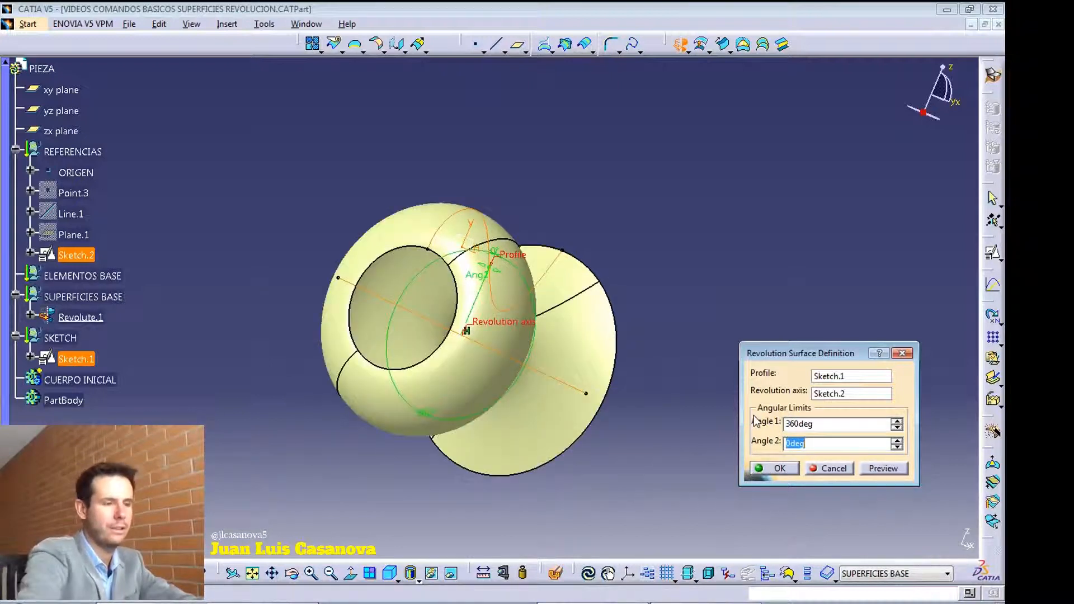
{"action": "left_click", "coordinate": [777, 468]}
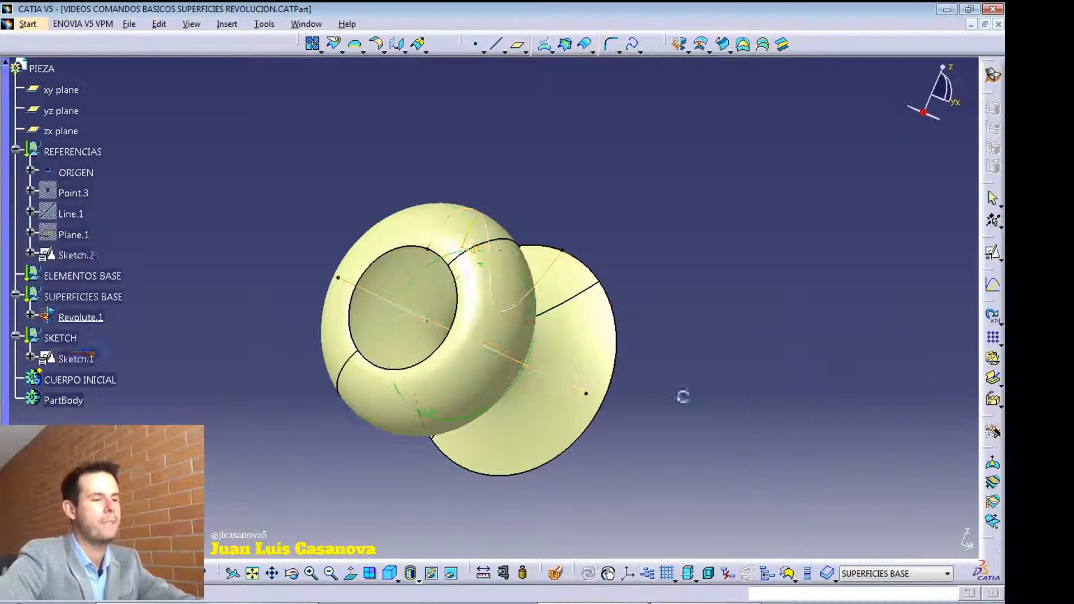
Examine the full revolution surface, with its profile and axis, from several angles.
{"action": "middle_click_drag", "start_coordinate": [456, 377], "coordinate": [631, 408]}
{"action": "left_click", "coordinate": [638, 400]}
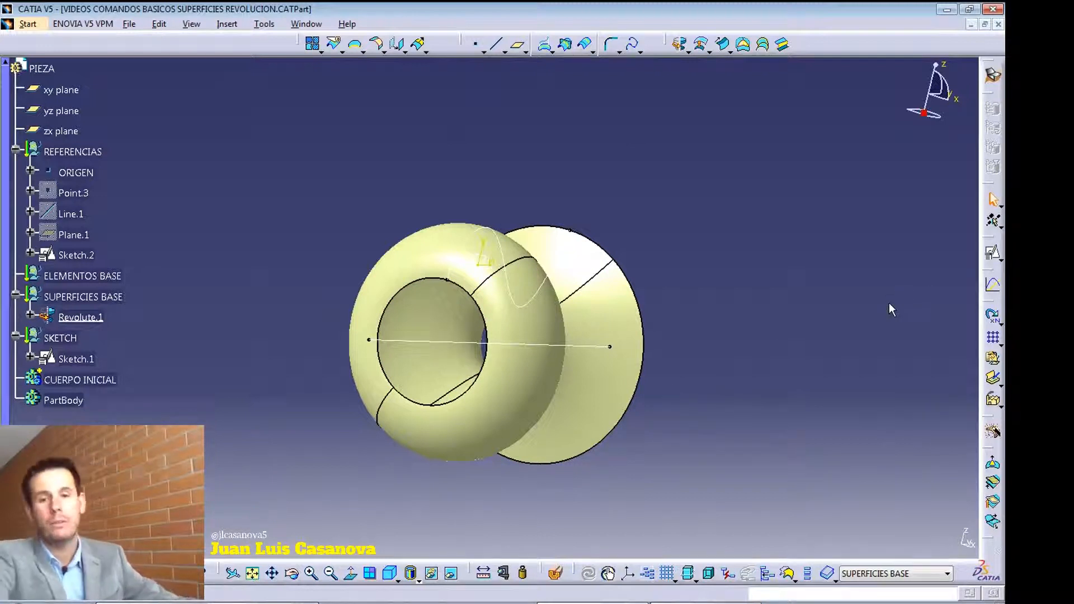
{"action": "middle_click_drag", "start_coordinate": [635, 263], "coordinate": [607, 279]}
{"action": "left_click", "coordinate": [610, 283]}
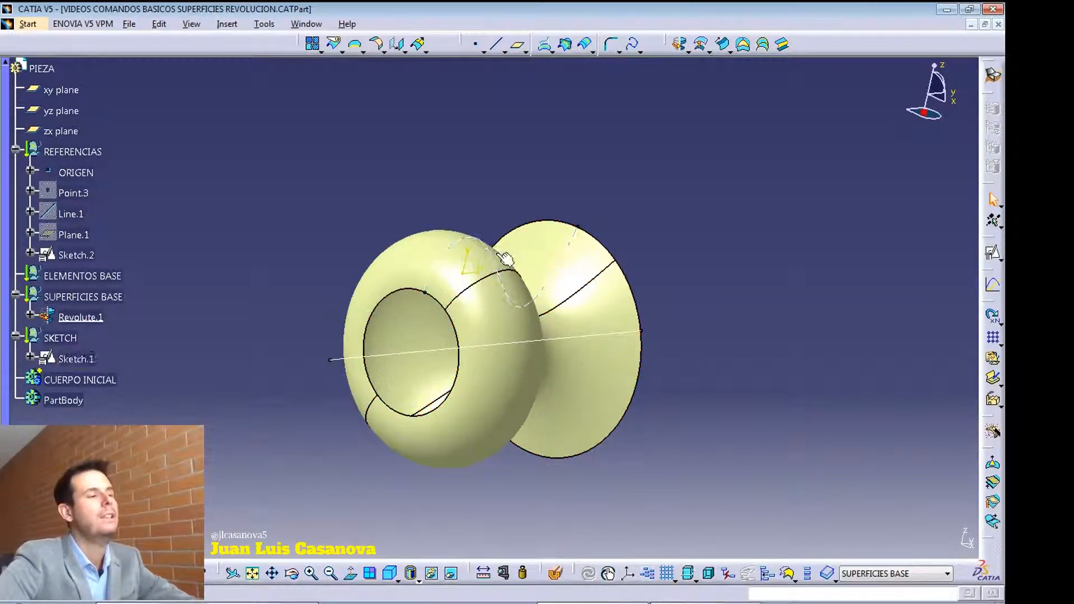
{"action": "middle_click_drag", "start_coordinate": [548, 277], "coordinate": [569, 294]}
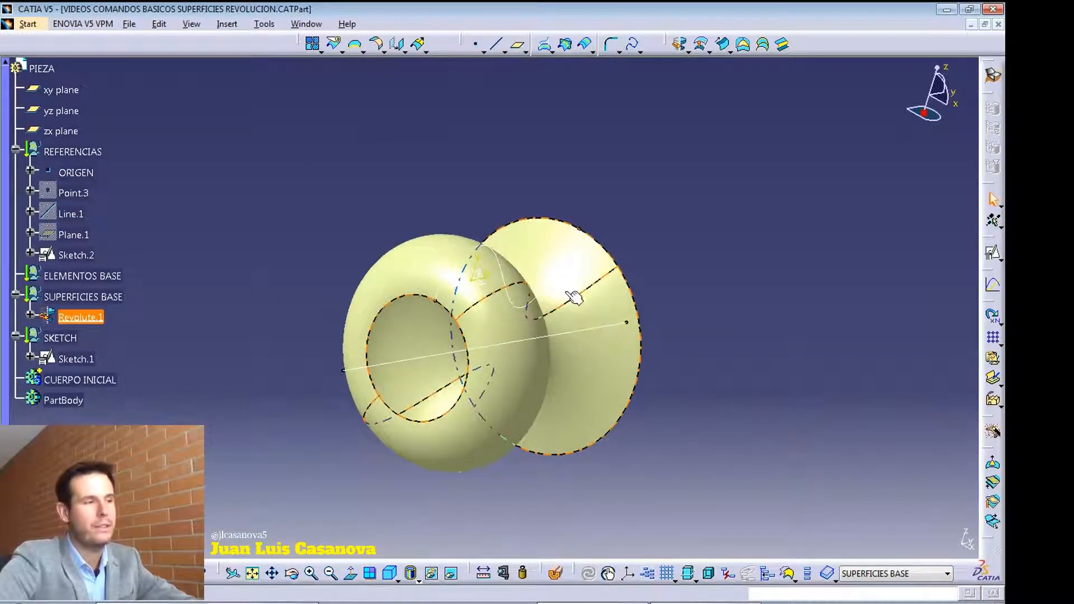
{"action": "middle_click_drag", "start_coordinate": [626, 425], "coordinate": [604, 271]}
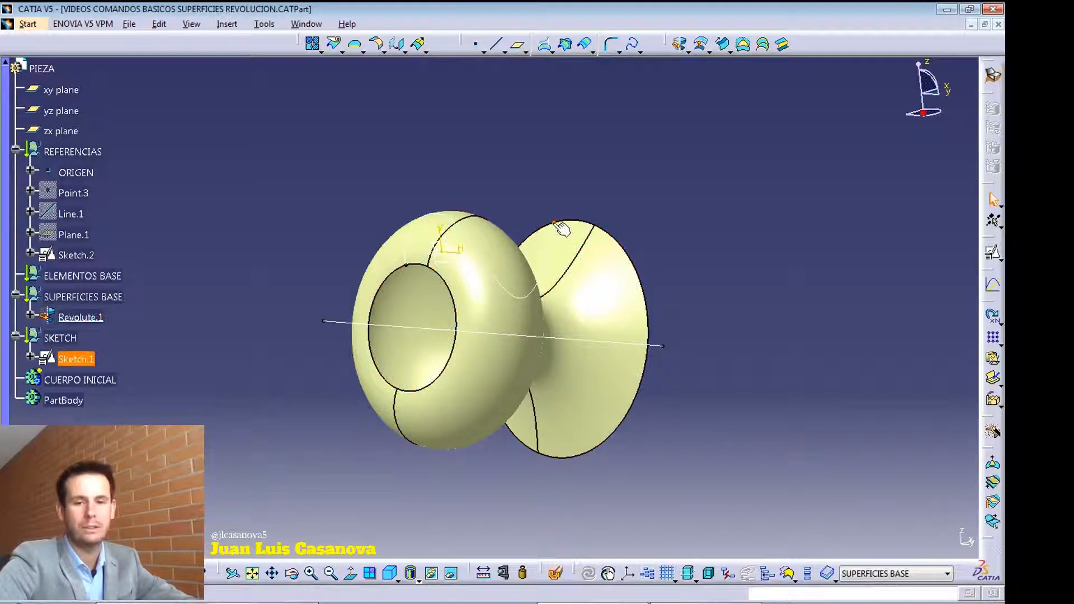
In the ESFERA part, start a sphere surface centred on the ORIGEN point with a 300 mm radius.
{"action": "key", "text": "ctrl+Tab"}
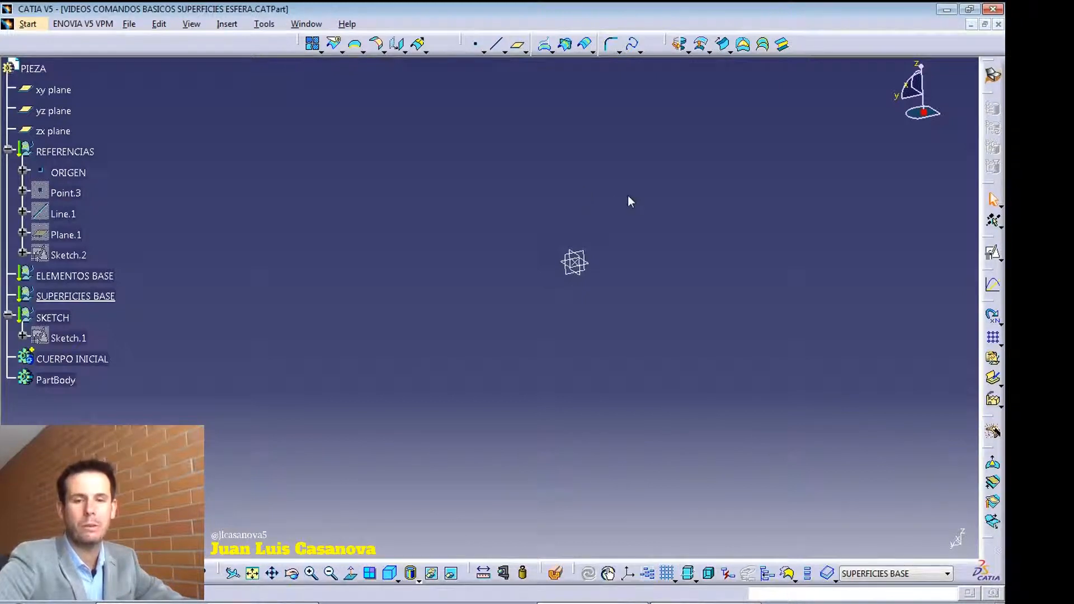
{"action": "left_click", "coordinate": [709, 51]}
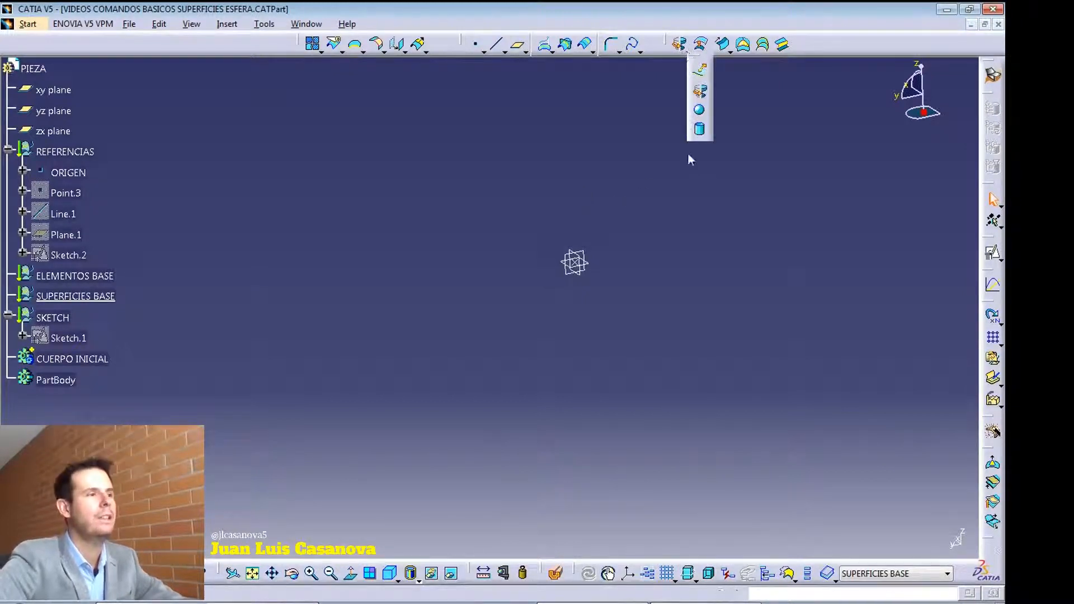
{"action": "left_click", "coordinate": [701, 112]}
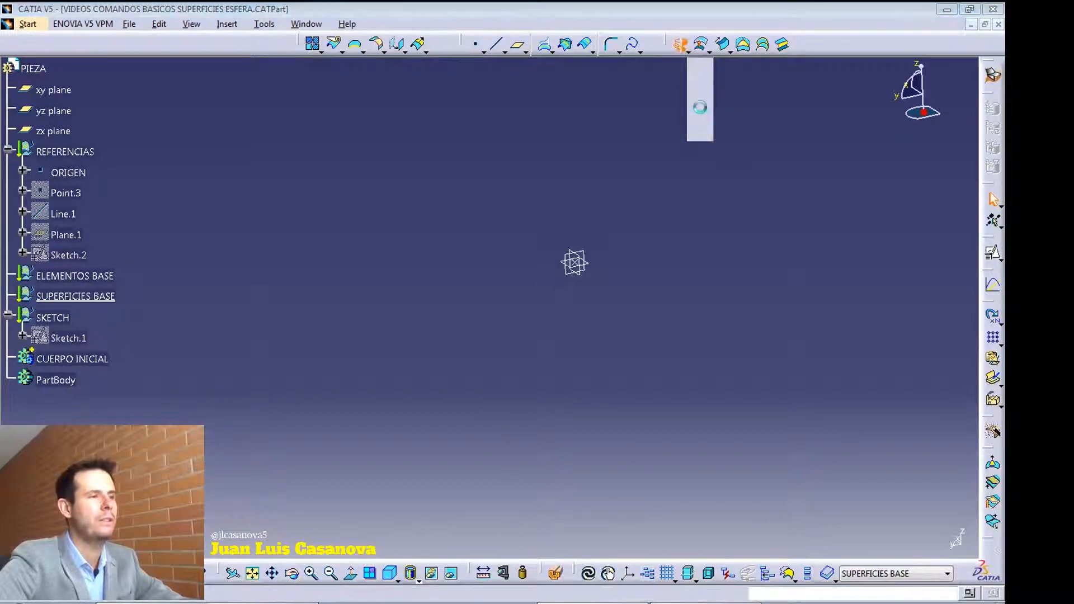
{"action": "left_click_drag", "start_coordinate": [857, 337], "coordinate": [845, 173]}
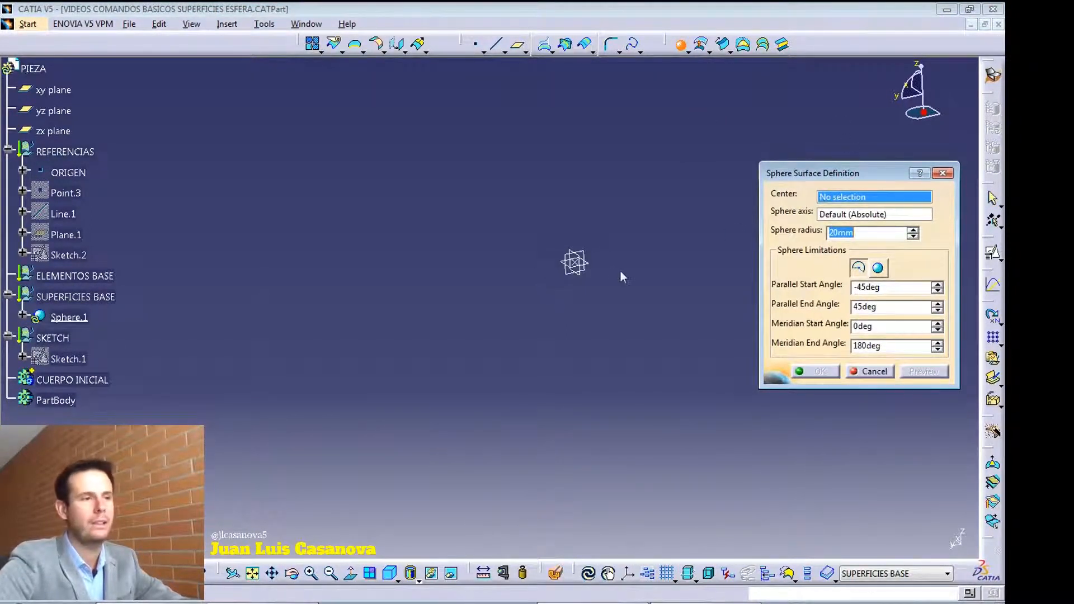
{"action": "left_click", "coordinate": [68, 172]}
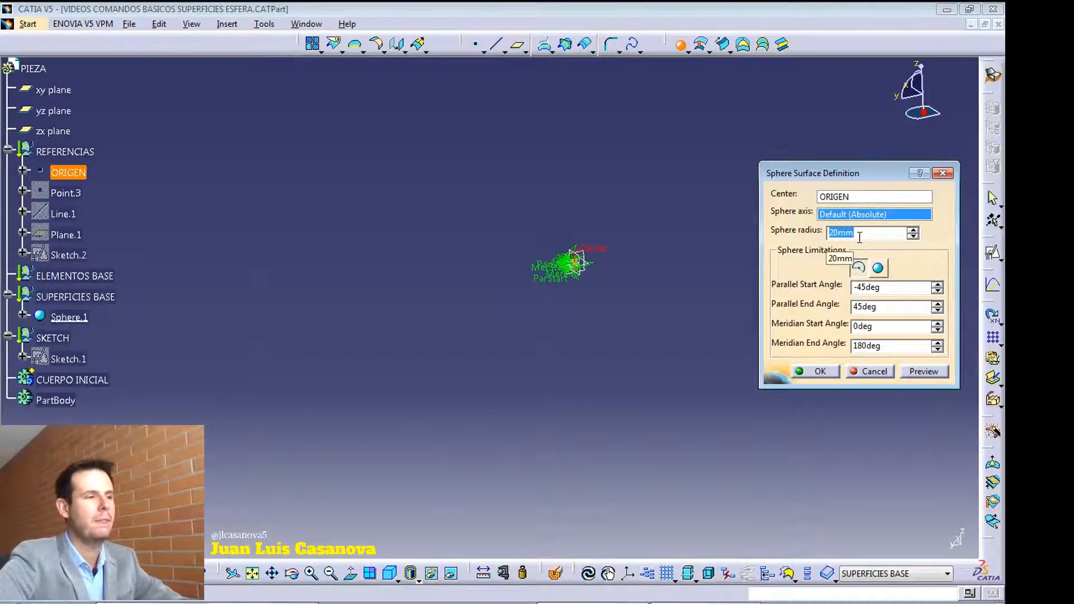
{"action": "type", "text": "300"}
{"action": "key", "text": "Return"}
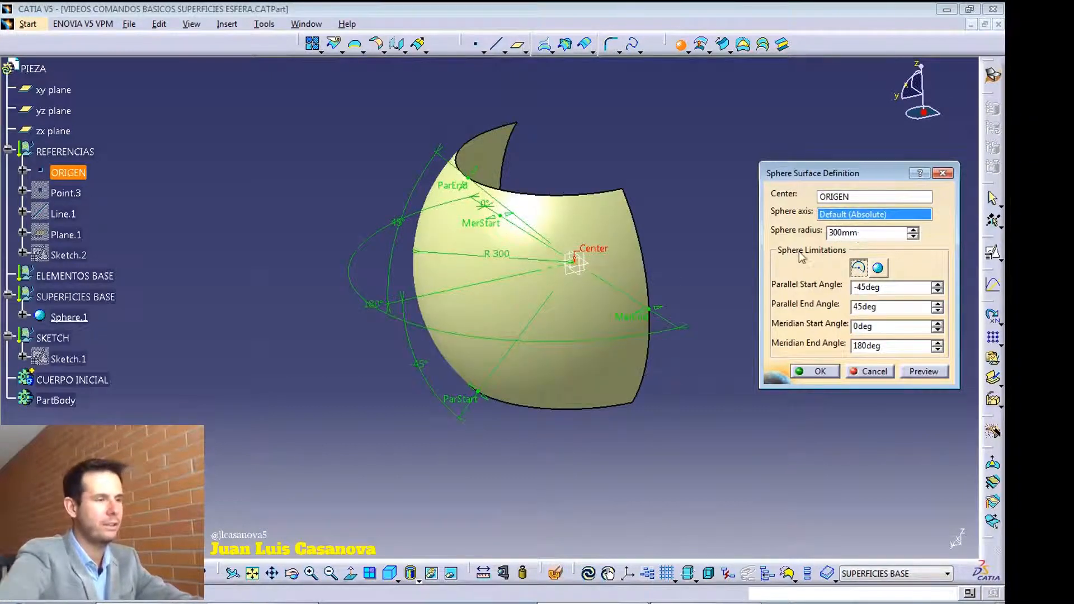
Change the sphere limitation from angular limits to a complete sphere.
{"action": "middle_click_drag", "start_coordinate": [674, 282], "coordinate": [538, 387]}
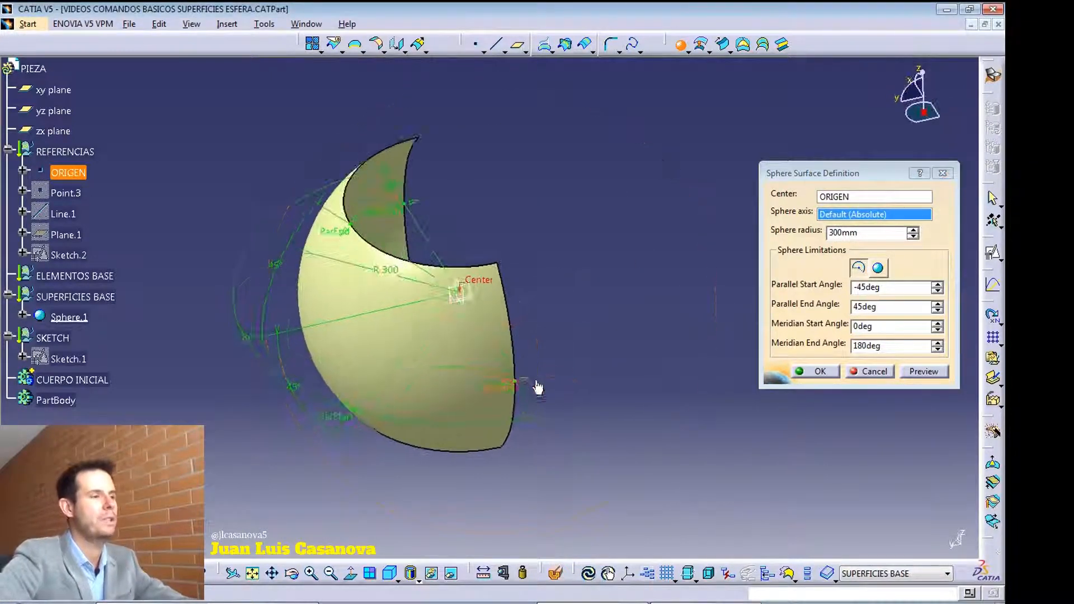
{"action": "middle_click_drag", "start_coordinate": [578, 427], "coordinate": [542, 422]}
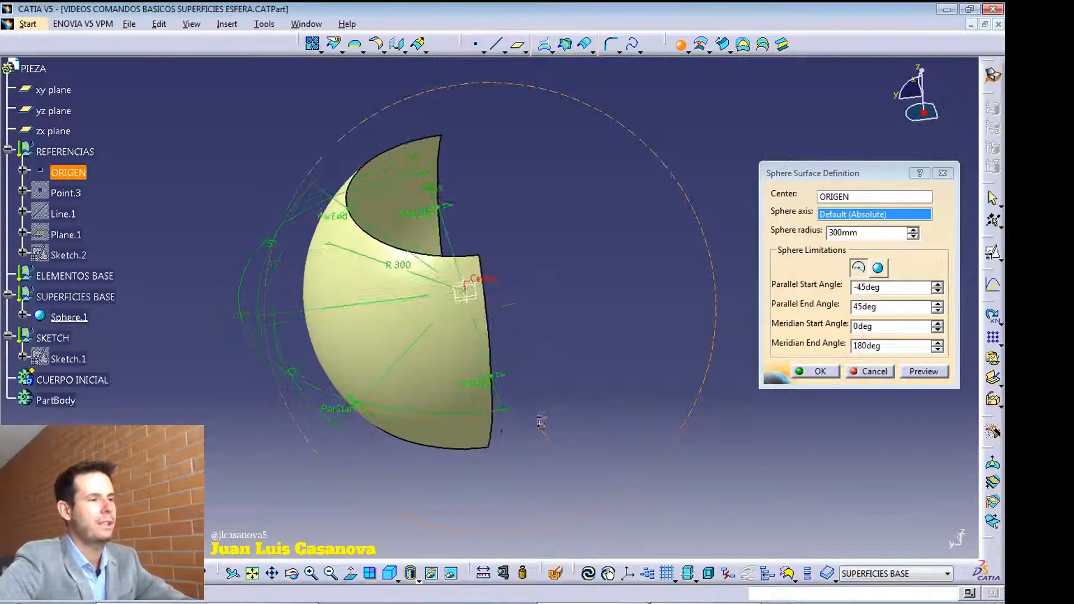
{"action": "left_click", "coordinate": [878, 269]}
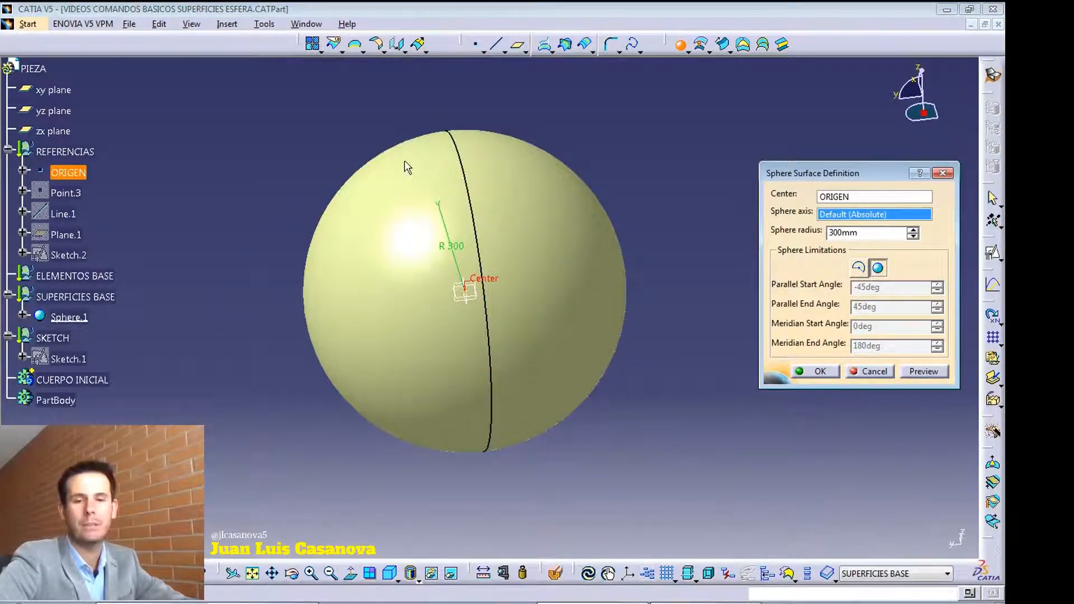
{"action": "middle_click_drag", "start_coordinate": [369, 453], "coordinate": [535, 435]}
Limit the sphere by parallel and meridian angles again and look at how each angle bounds the surface.
{"action": "left_click", "coordinate": [861, 268]}
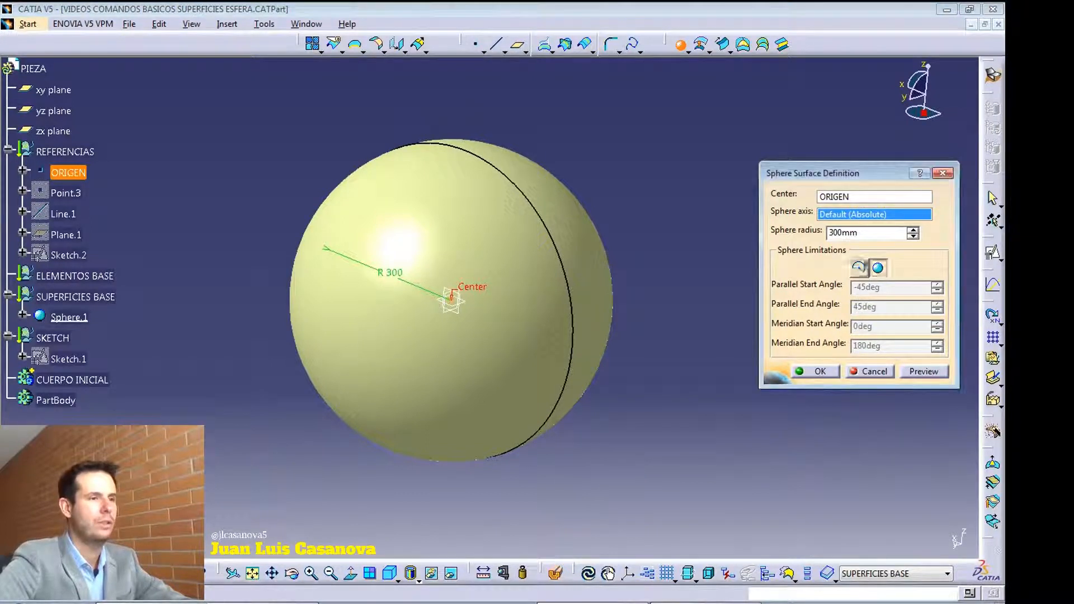
{"action": "middle_click_drag", "start_coordinate": [594, 423], "coordinate": [360, 499]}
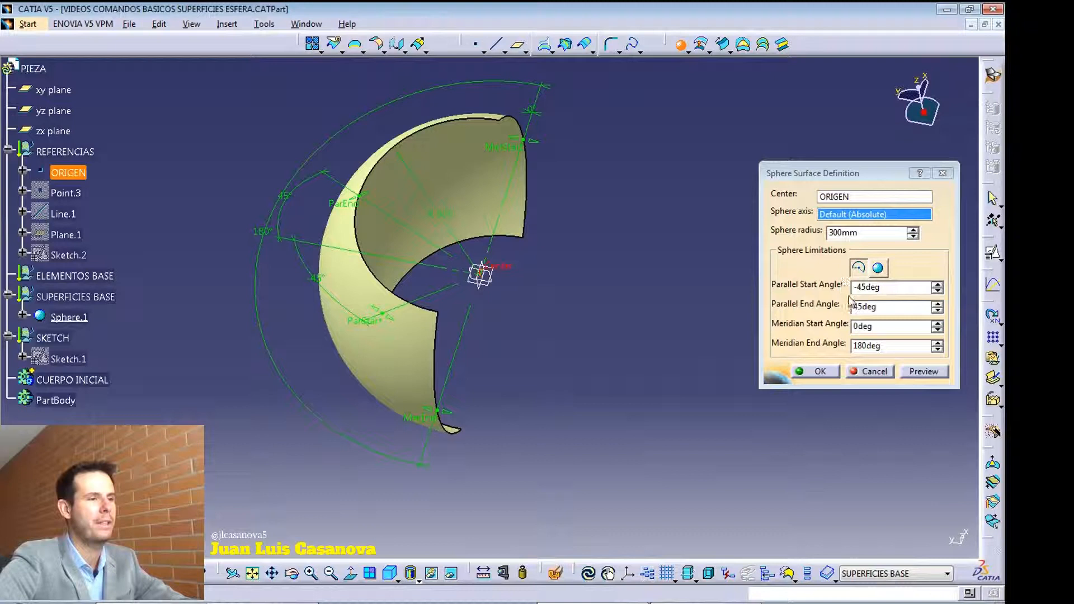
{"action": "middle_click_drag", "start_coordinate": [593, 402], "coordinate": [650, 326]}
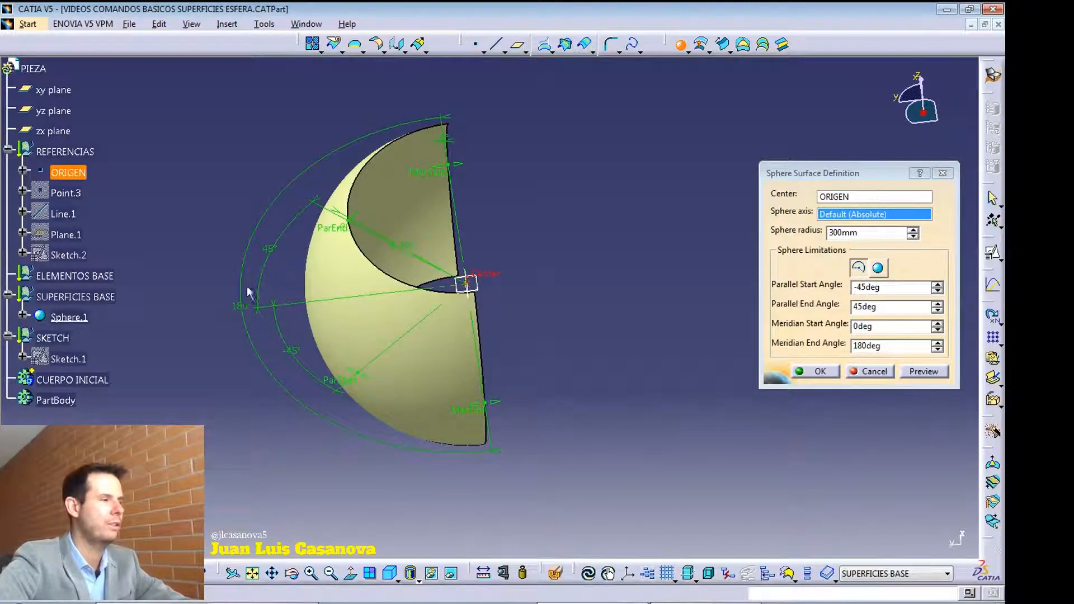
{"action": "middle_click_drag", "start_coordinate": [358, 249], "coordinate": [354, 203]}
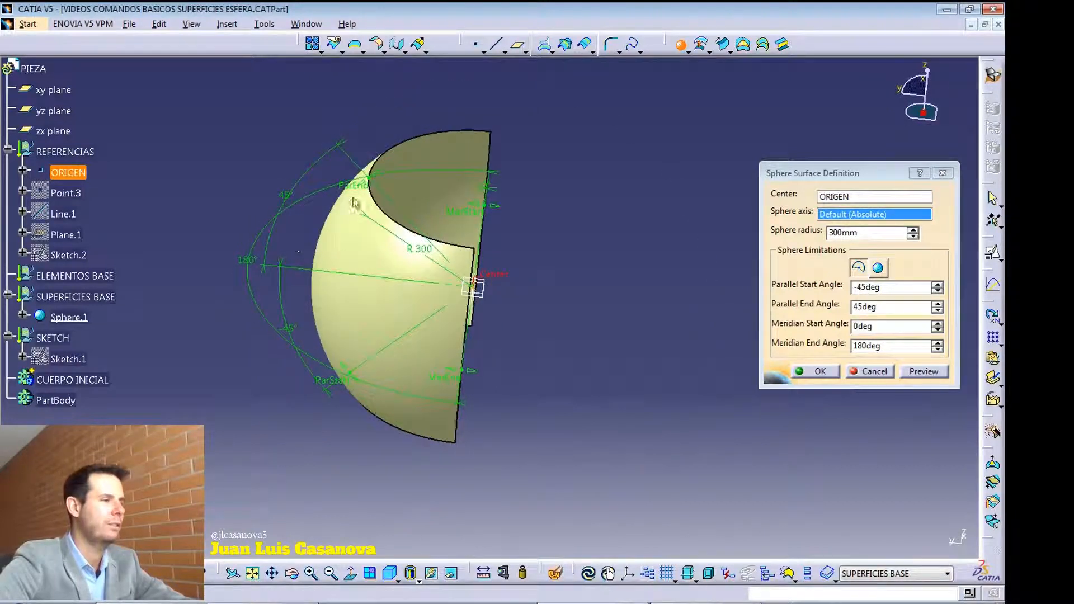
Set the sphere's parallel start angle to -20 degrees and its parallel end angle to 20 degrees.
{"action": "double_click", "coordinate": [870, 287]}
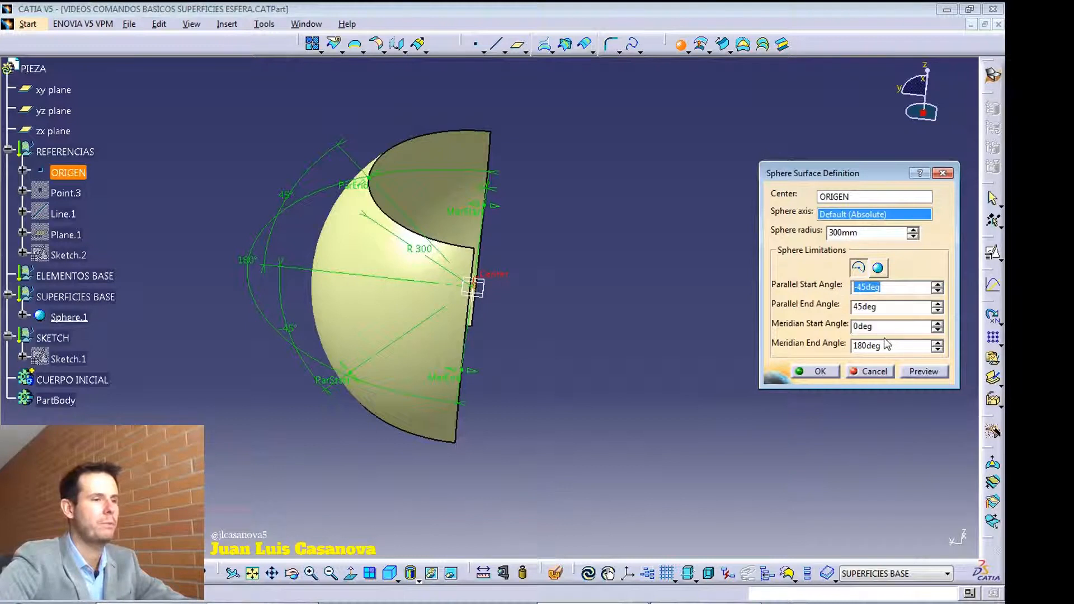
{"action": "type", "text": "-20"}
{"action": "key", "text": "Tab"}
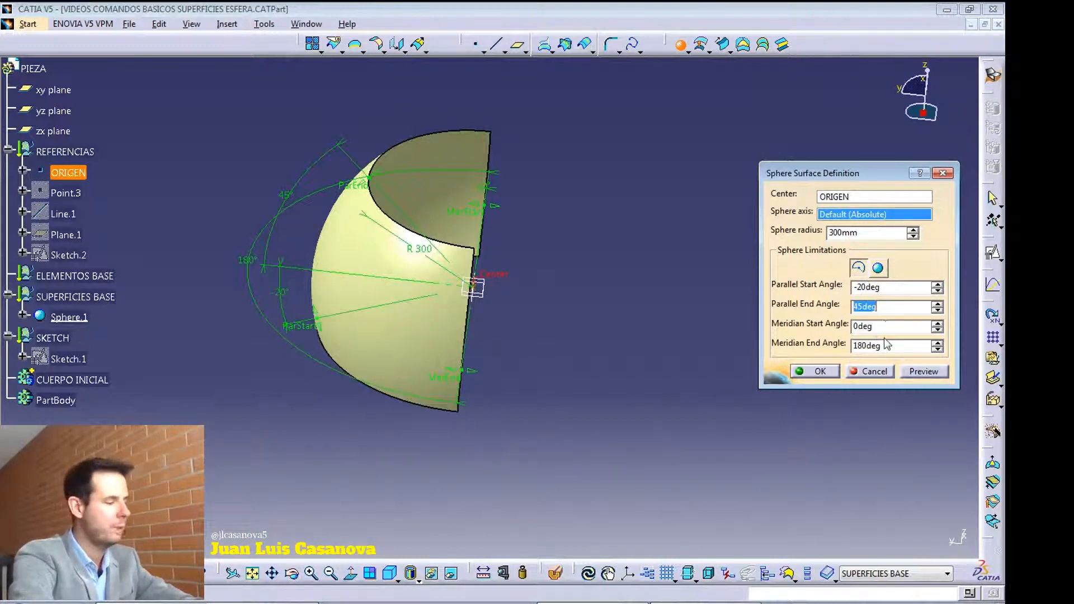
{"action": "type", "text": "20"}
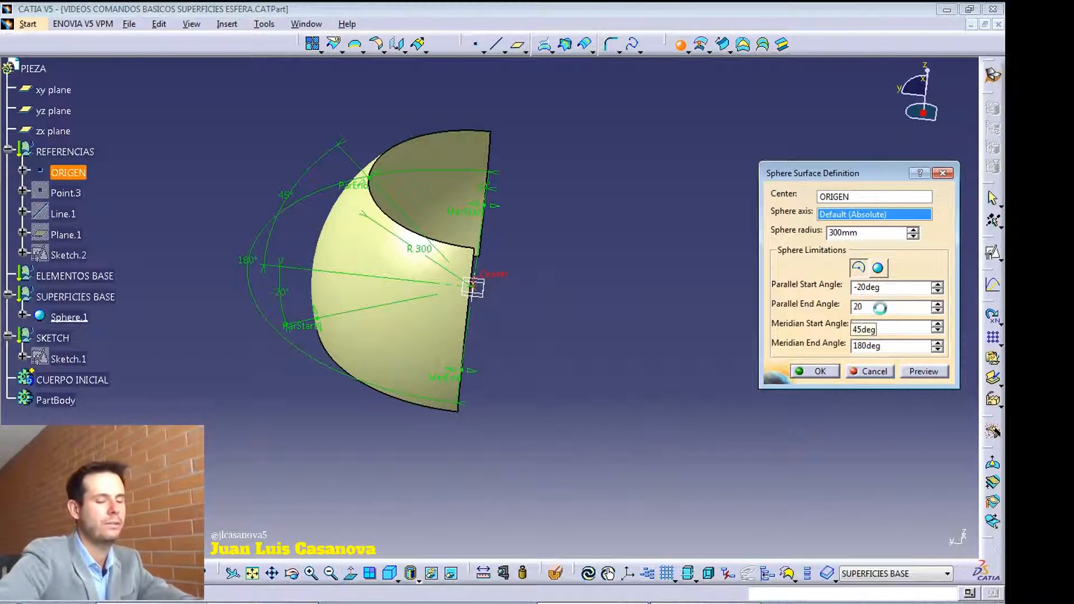
{"action": "key", "text": "Tab"}
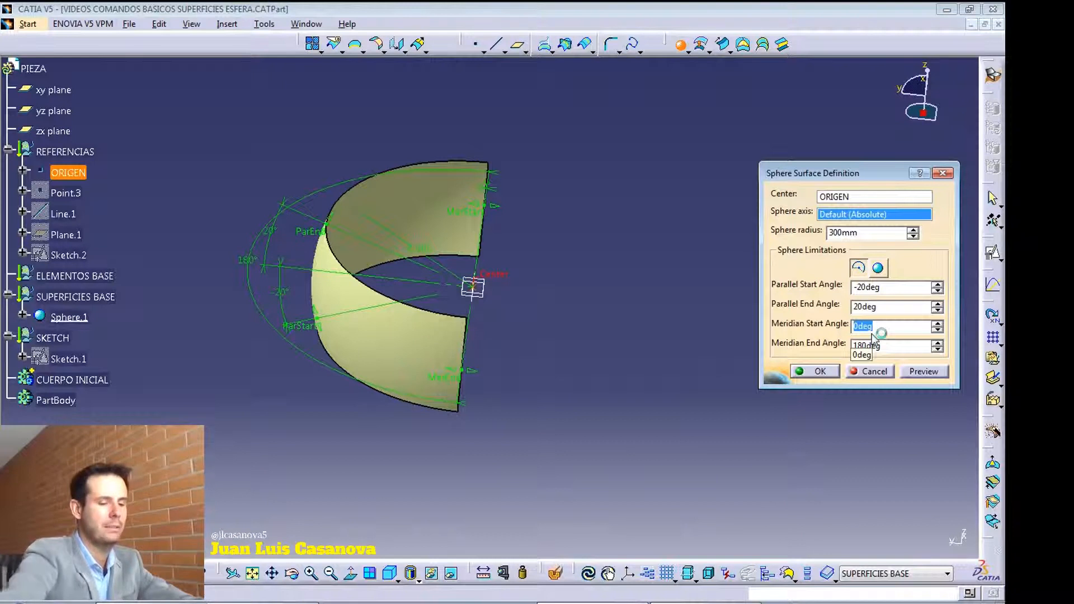
Set the sphere's meridian start angle to 75 degrees and its meridian end angle to 90 degrees.
{"action": "key", "text": "Tab"}
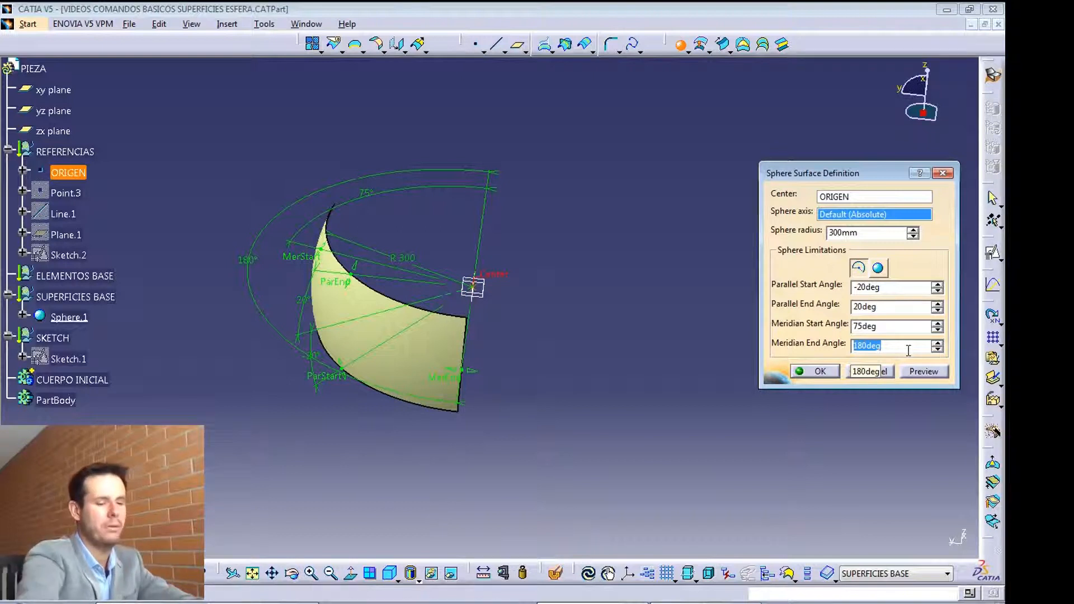
{"action": "type", "text": "90"}
{"action": "key", "text": "Tab"}
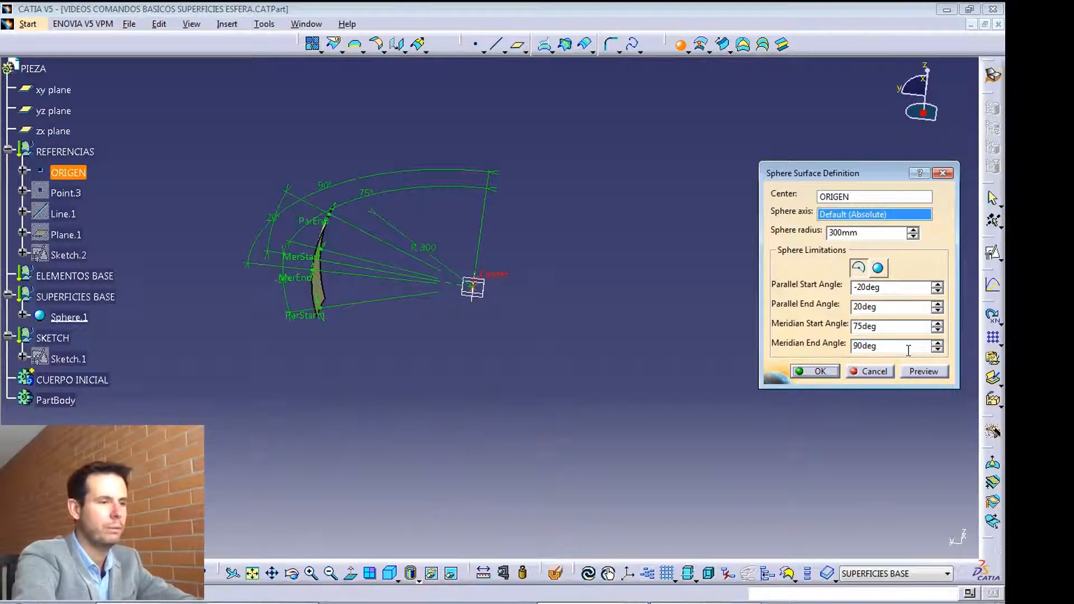
Turn the narrow sphere patch into a whole sphere and view it from several sides.
{"action": "middle_click_drag", "start_coordinate": [475, 368], "coordinate": [671, 369]}
{"action": "left_click", "coordinate": [878, 268]}
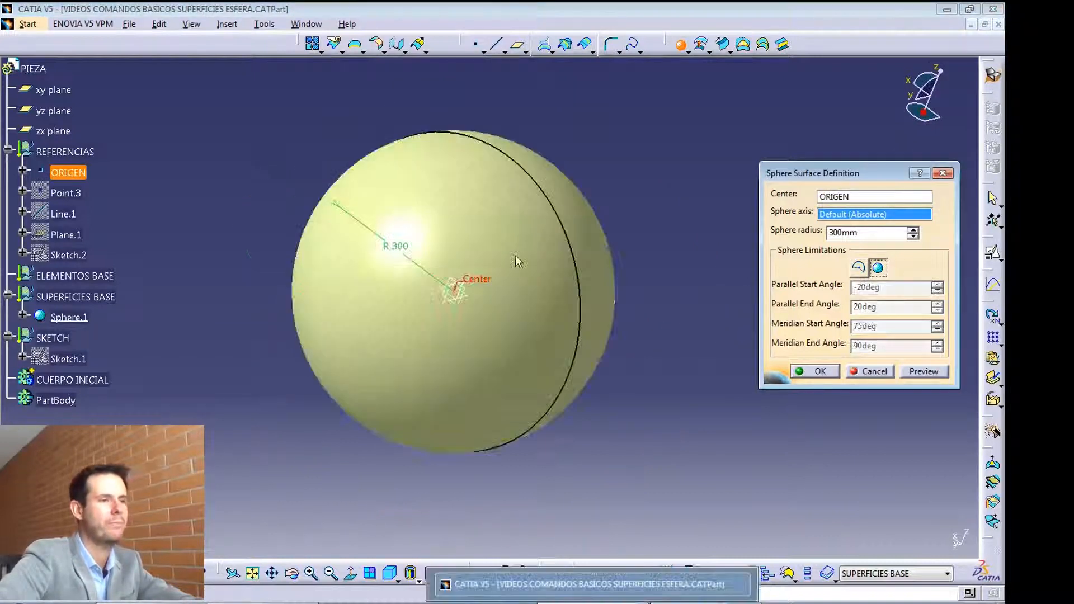
{"action": "middle_click_drag", "start_coordinate": [659, 303], "coordinate": [704, 238]}
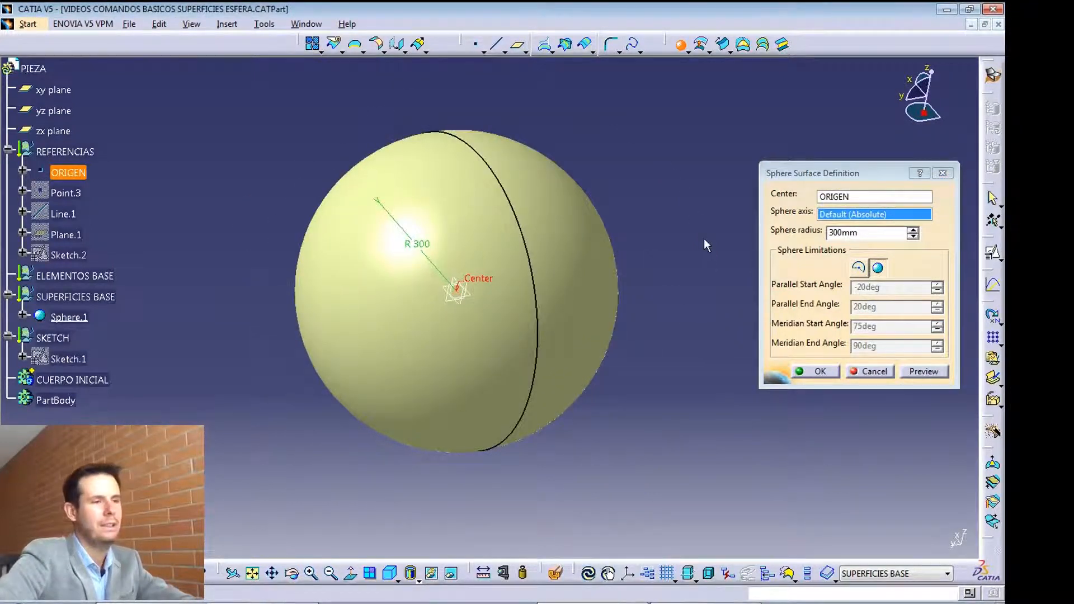
{"action": "middle_click_drag", "start_coordinate": [502, 263], "coordinate": [546, 334]}
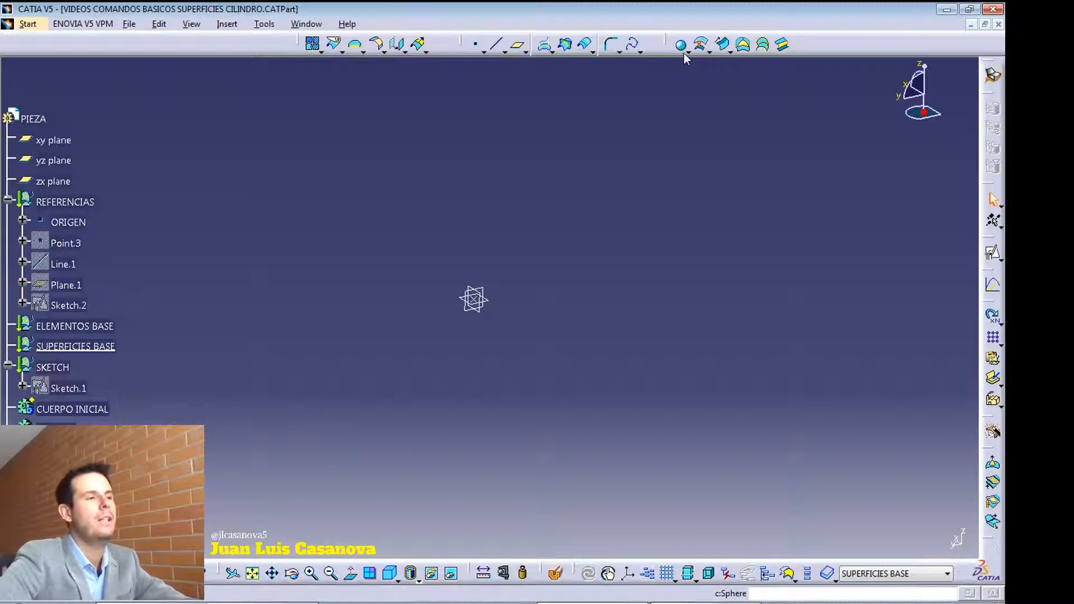
Create a cylinder surface centred on the ORIGEN point along the Z component with a radius of 200 mm.
{"action": "left_click", "coordinate": [707, 51]}
{"action": "left_click", "coordinate": [700, 130]}
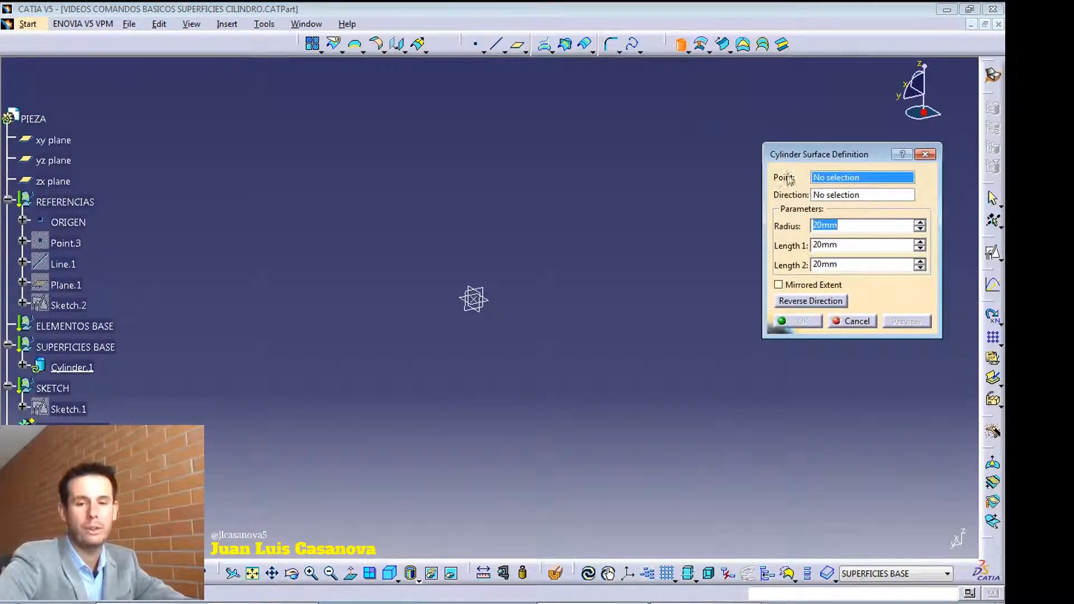
{"action": "left_click_drag", "start_coordinate": [836, 158], "coordinate": [803, 144]}
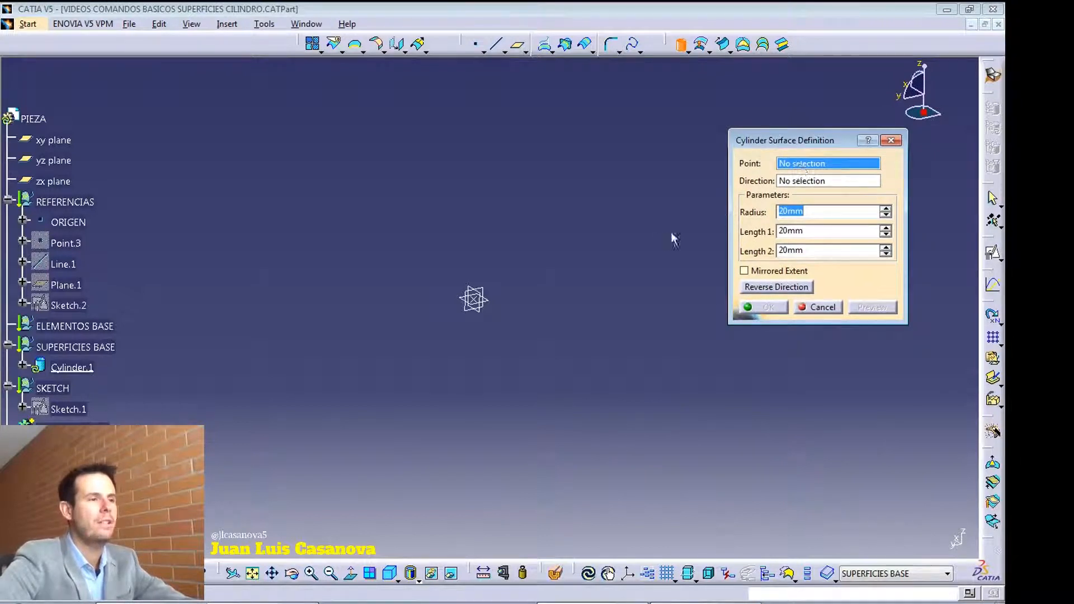
{"action": "left_click", "coordinate": [74, 222]}
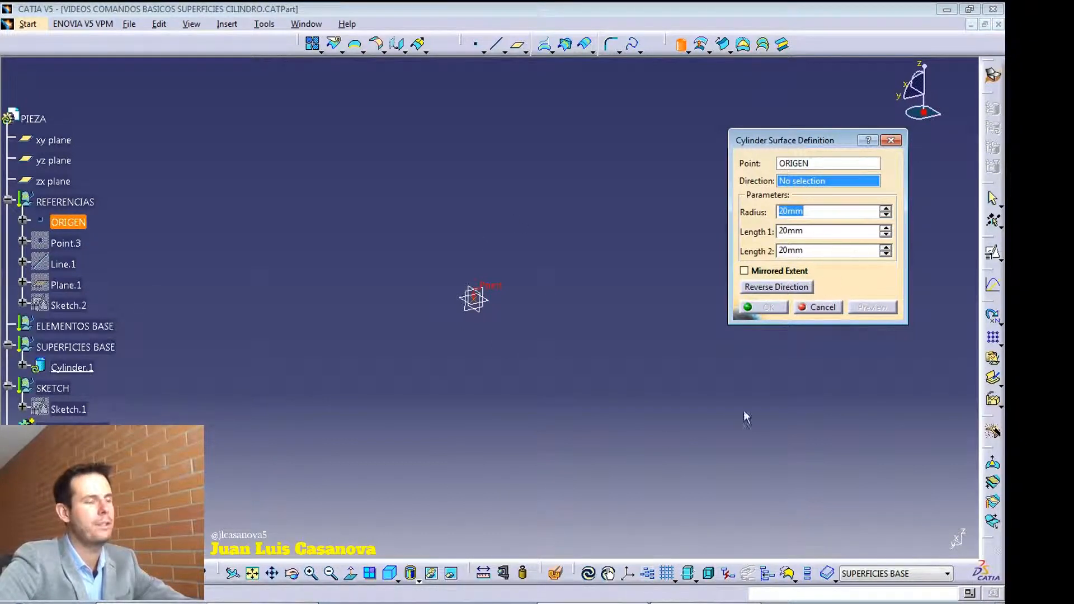
{"action": "right_click", "coordinate": [833, 185]}
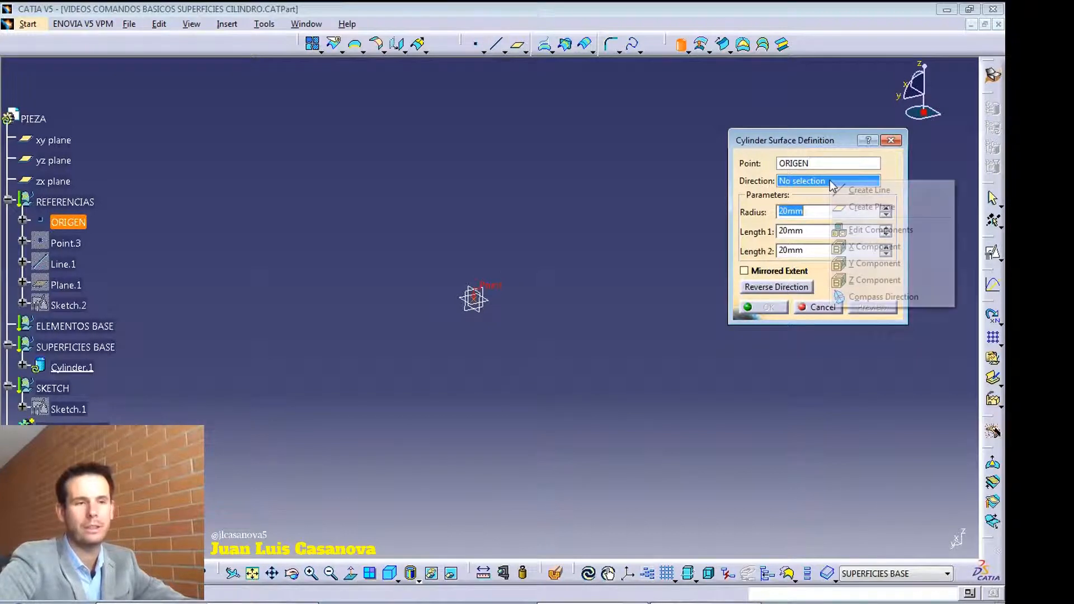
{"action": "left_click", "coordinate": [875, 279]}
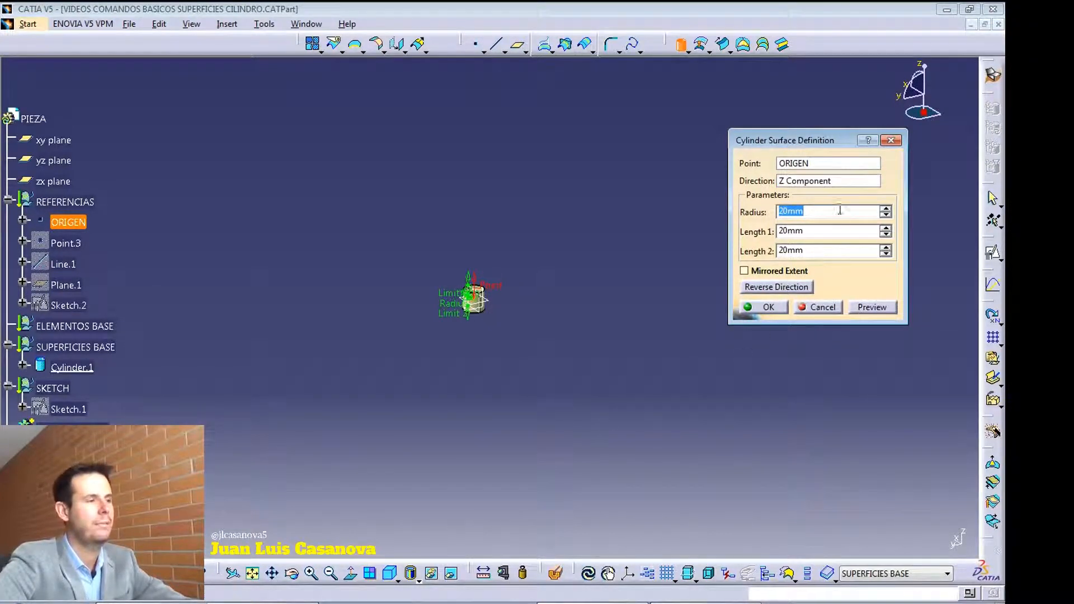
{"action": "type", "text": "200"}
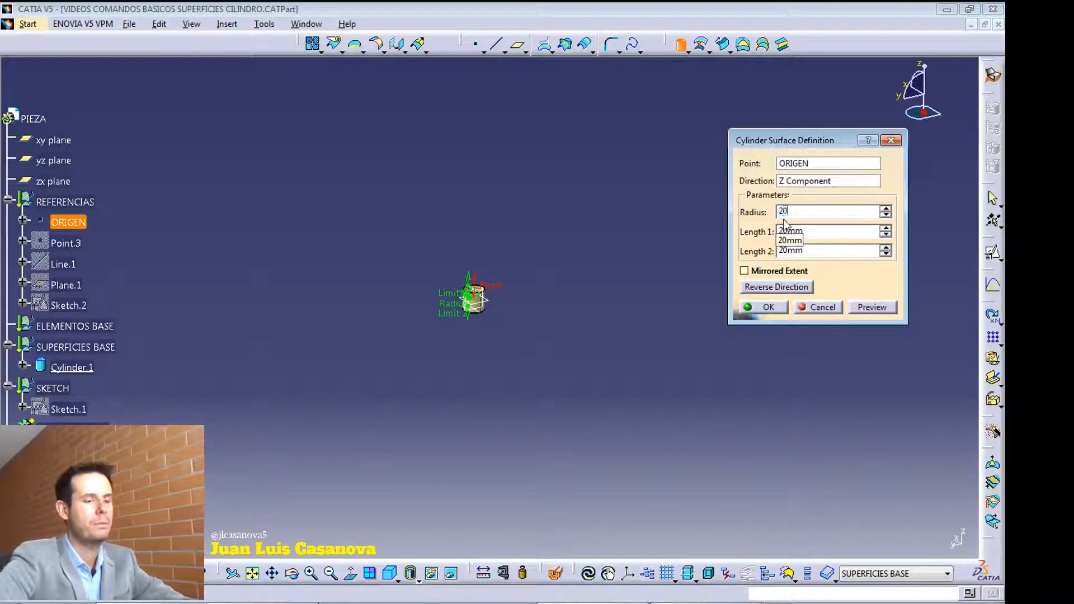
{"action": "key", "text": "Tab"}
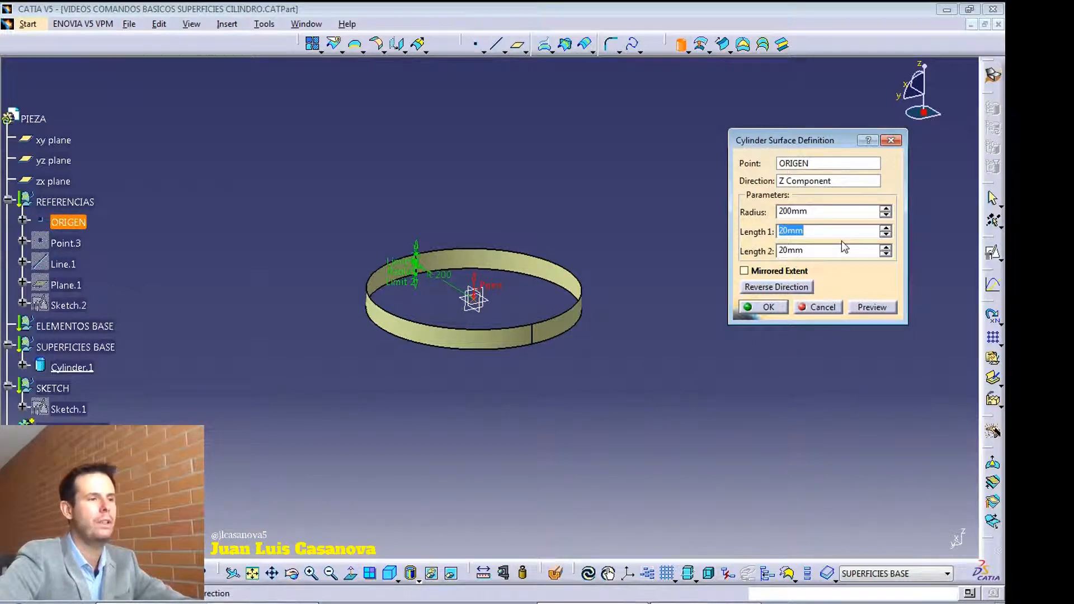
Set the cylinder's Length 1 to 300 mm and its Length 2 to 150 mm.
{"action": "middle_click_drag", "start_coordinate": [581, 361], "coordinate": [511, 383]}
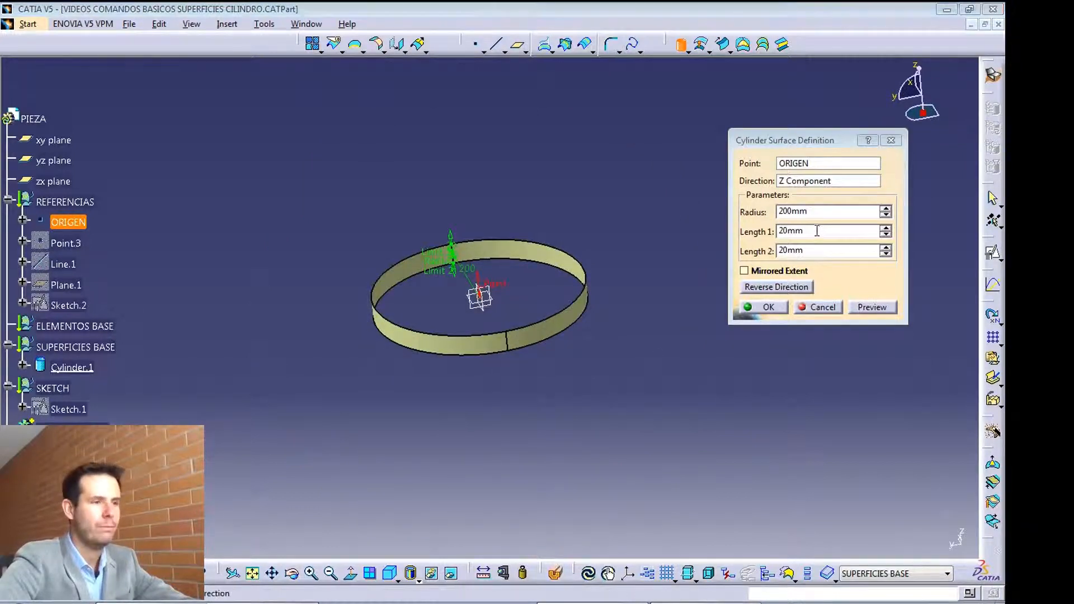
{"action": "left_click_drag", "start_coordinate": [818, 232], "coordinate": [747, 233]}
{"action": "type", "text": "300"}
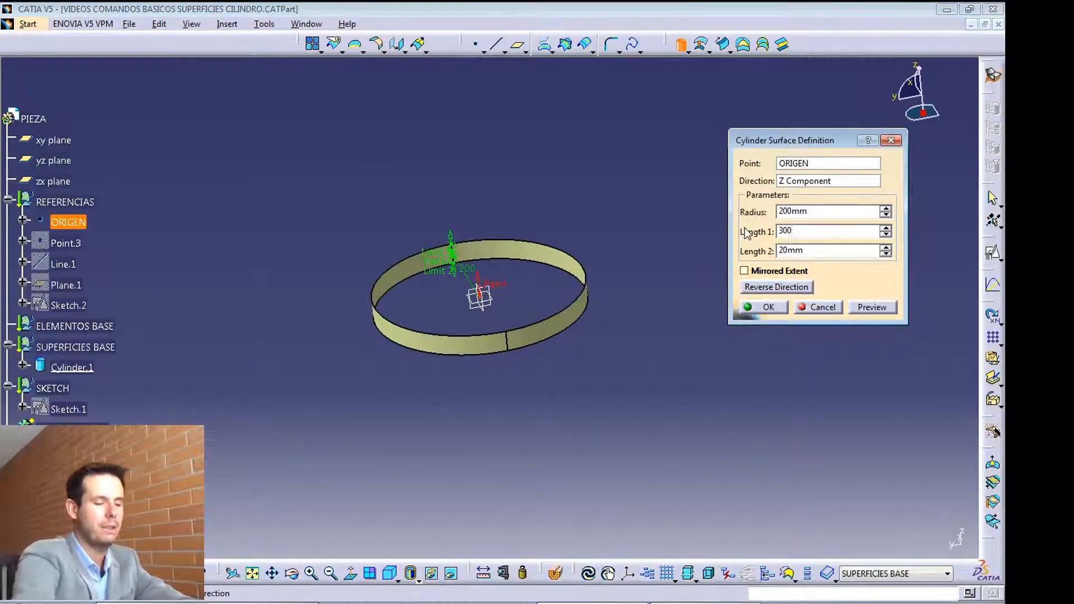
{"action": "key", "text": "Tab"}
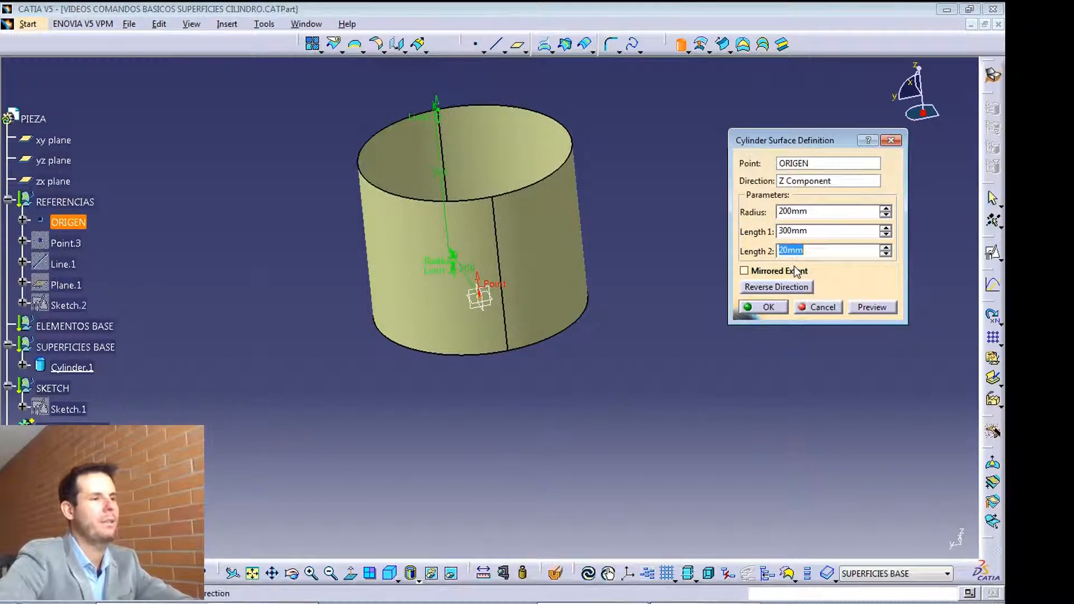
{"action": "type", "text": "150"}
{"action": "key", "text": "Tab"}
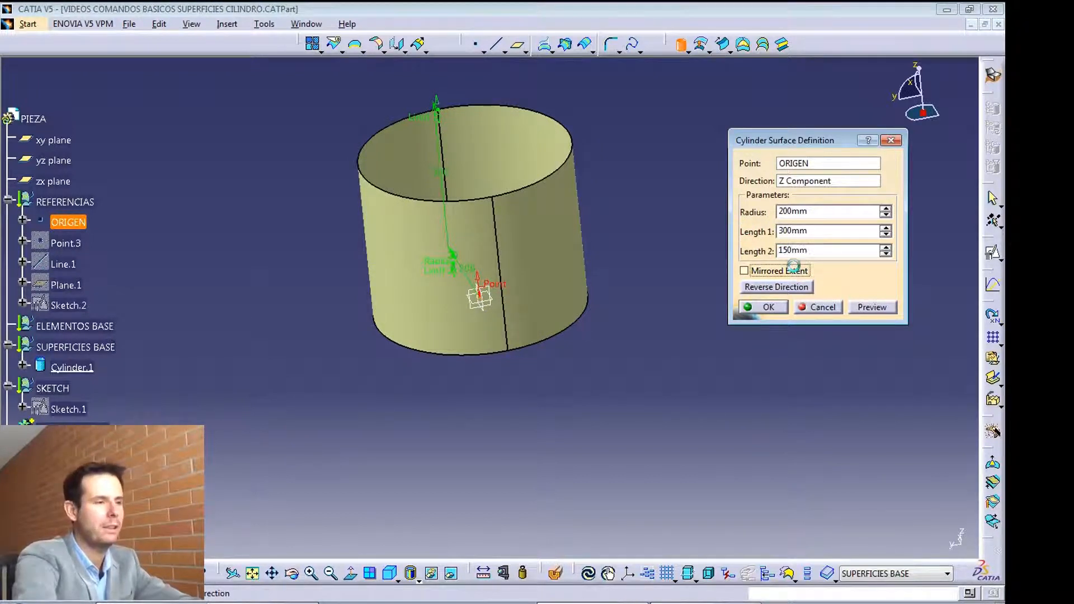
Set the cylinder's Length 2 to 0 mm.
{"action": "left_click_drag", "start_coordinate": [829, 253], "coordinate": [750, 254]}
{"action": "type", "text": "0"}
{"action": "key", "text": "Tab"}
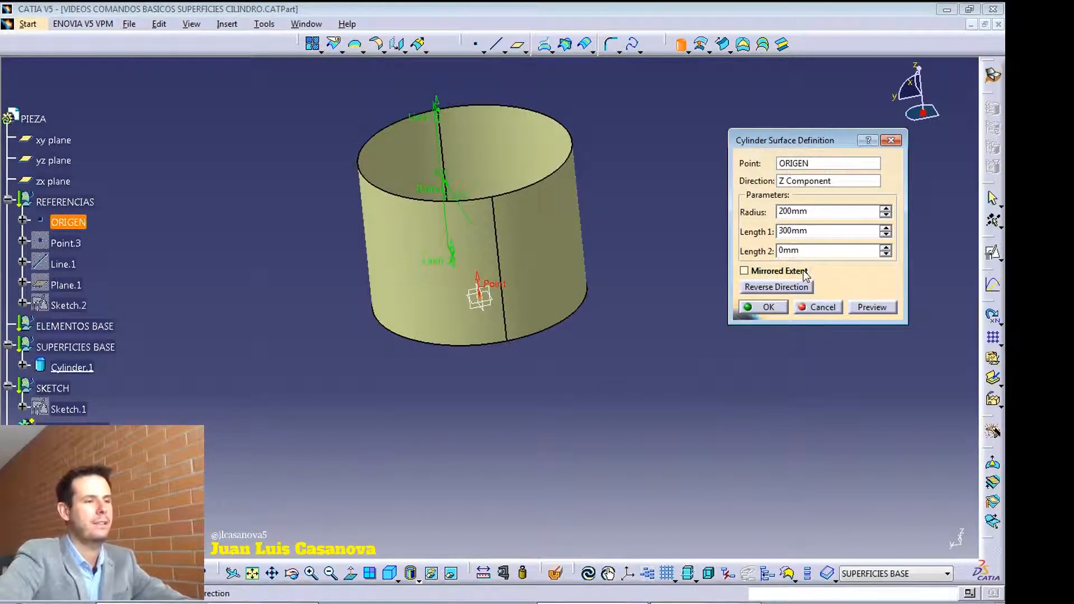
Apply Mirrored Extent to the cylinder so both lengths match, comparing it with the one-sided version from several sides.
{"action": "middle_click_drag", "start_coordinate": [616, 371], "coordinate": [643, 317]}
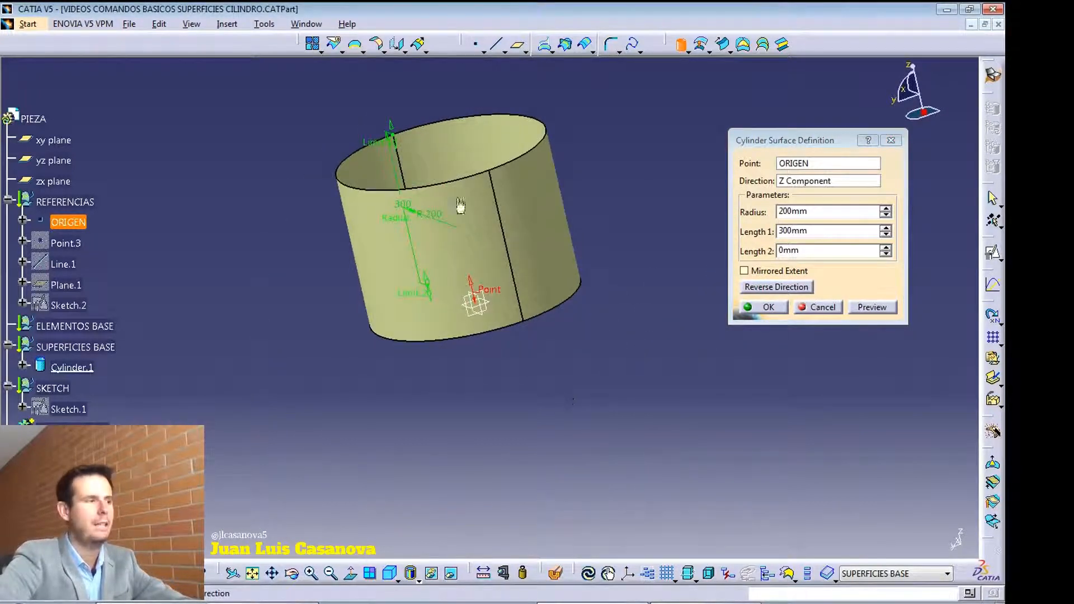
{"action": "left_click", "coordinate": [786, 273]}
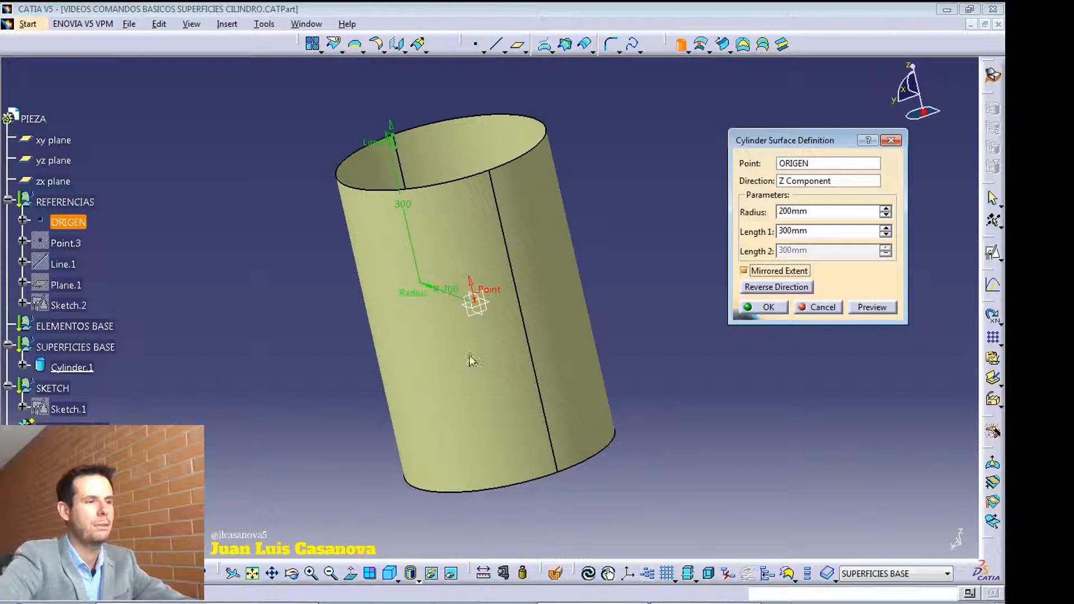
{"action": "middle_click_drag", "start_coordinate": [417, 407], "coordinate": [456, 343]}
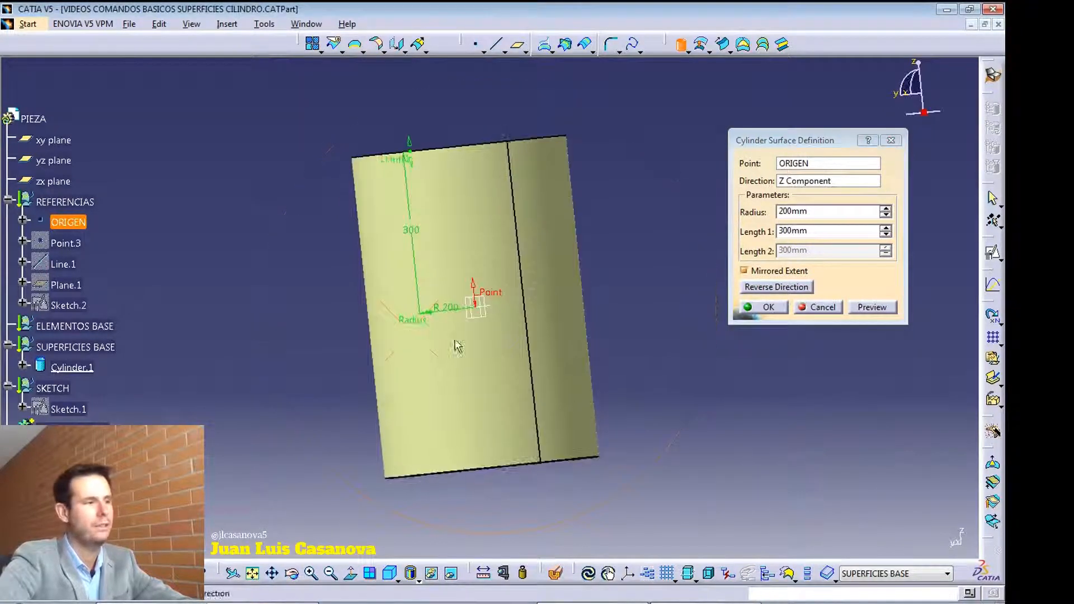
{"action": "left_click", "coordinate": [761, 271]}
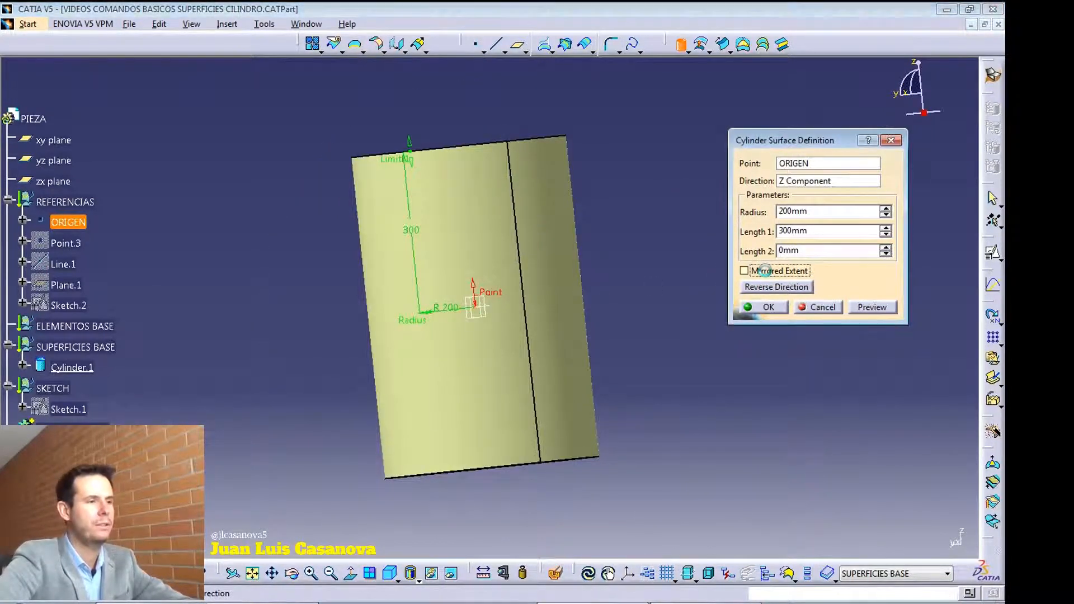
{"action": "left_click", "coordinate": [772, 272]}
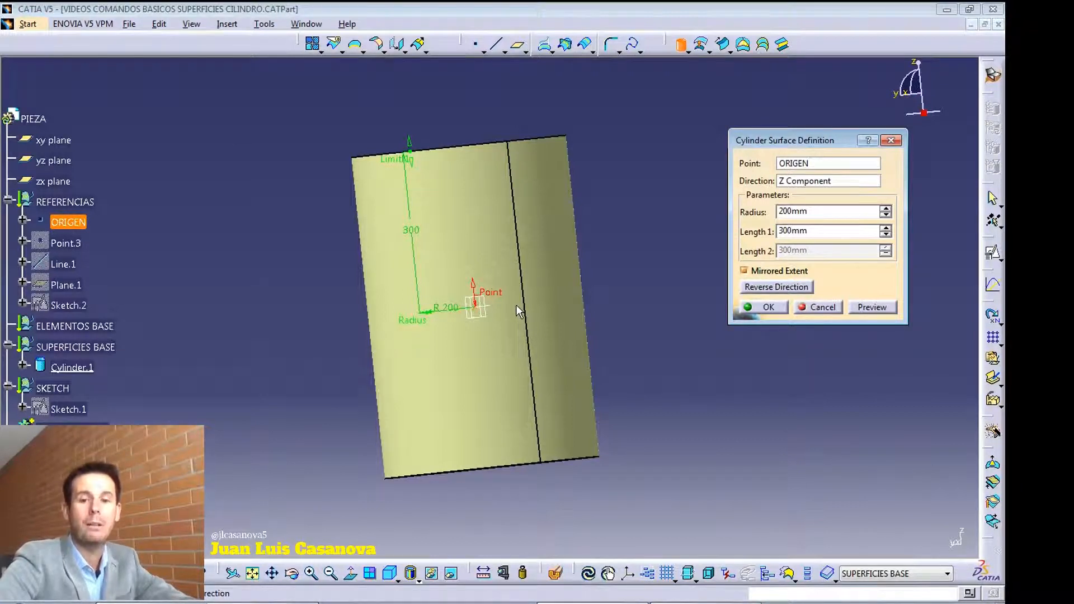
{"action": "middle_click_drag", "start_coordinate": [389, 291], "coordinate": [408, 361]}
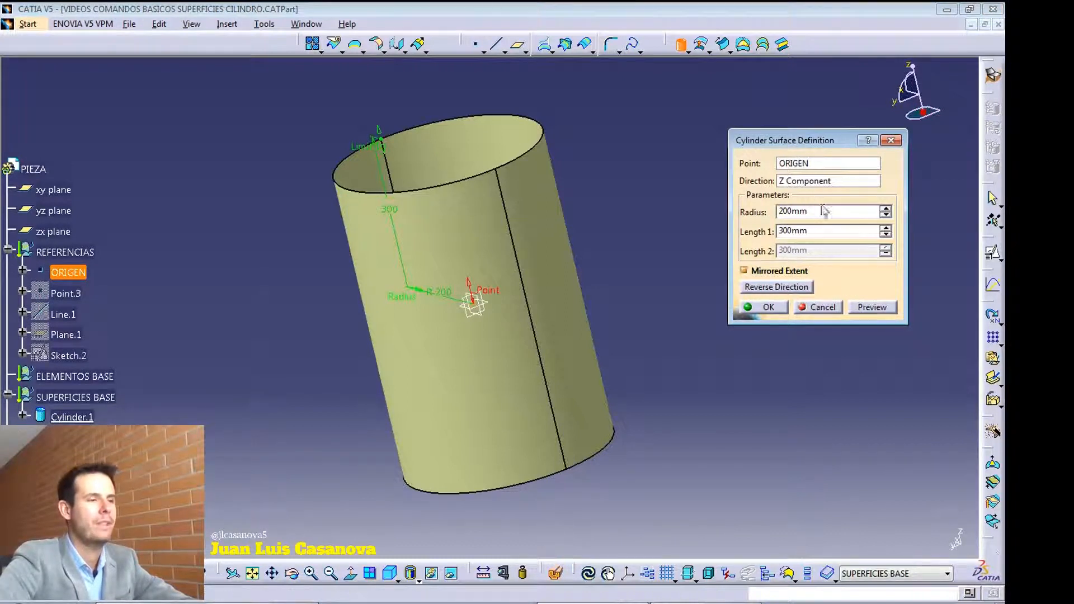
{"action": "middle_click_drag", "start_coordinate": [607, 302], "coordinate": [595, 329]}
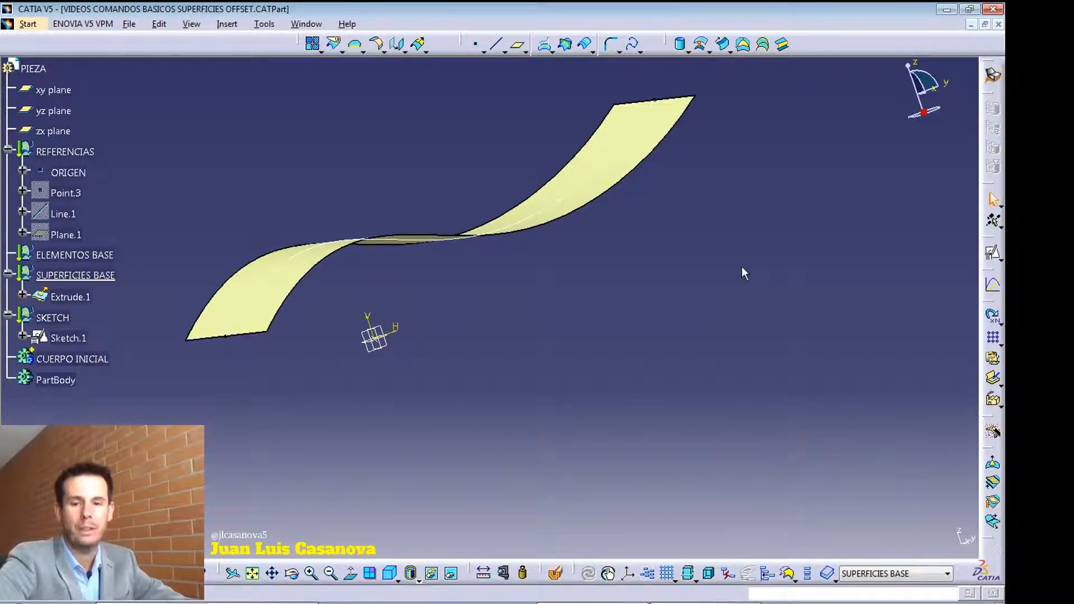
Offset the extruded surface Extrude.1 by 70 mm and preview the result.
{"action": "middle_click_drag", "start_coordinate": [638, 313], "coordinate": [617, 303]}
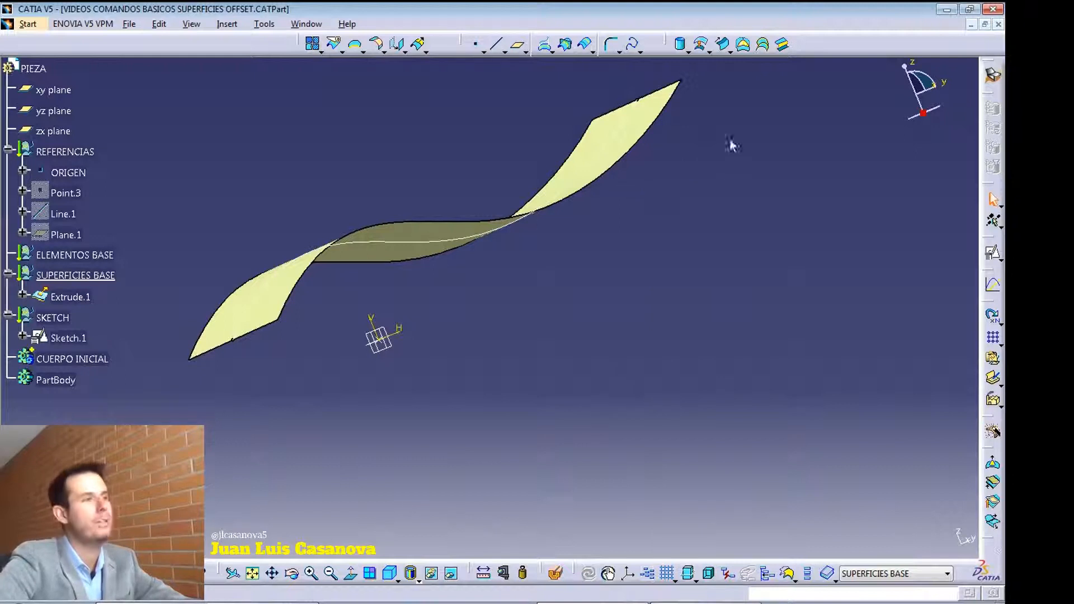
{"action": "left_click", "coordinate": [701, 48]}
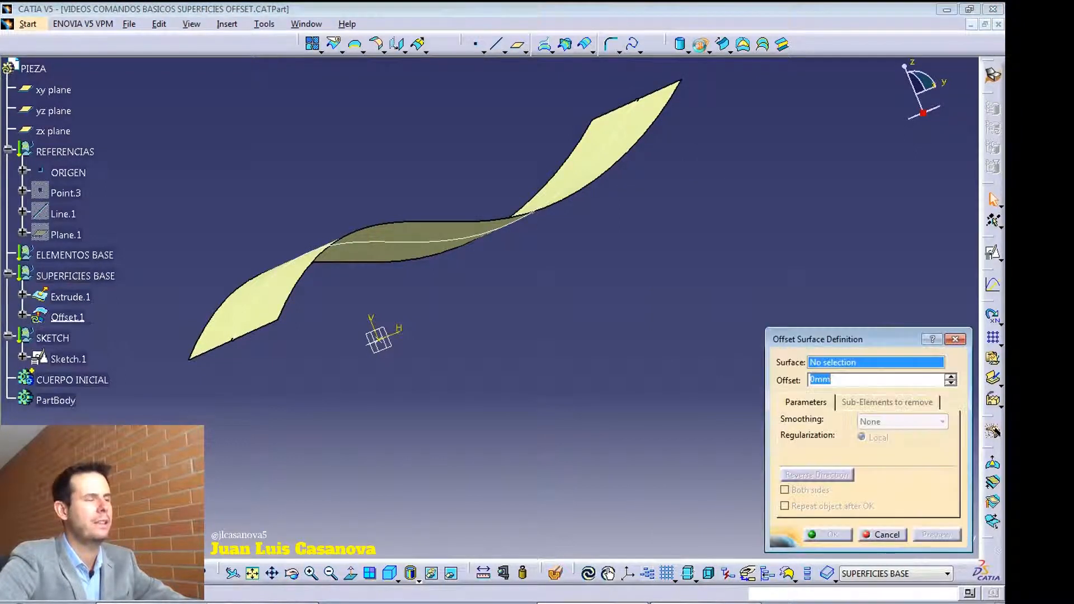
{"action": "left_click_drag", "start_coordinate": [884, 180], "coordinate": [867, 143]}
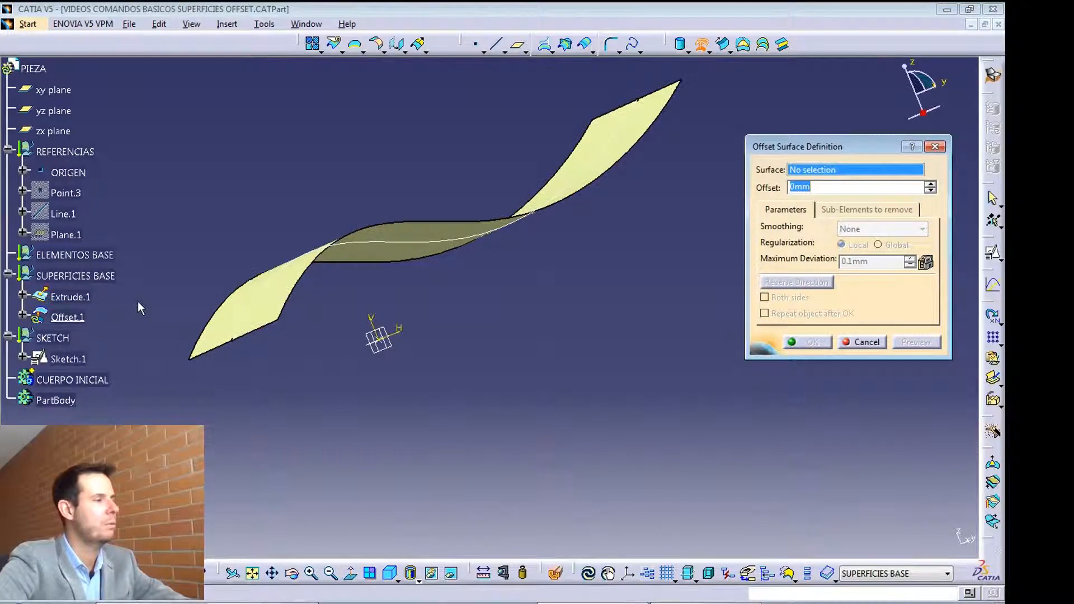
{"action": "left_click", "coordinate": [56, 297]}
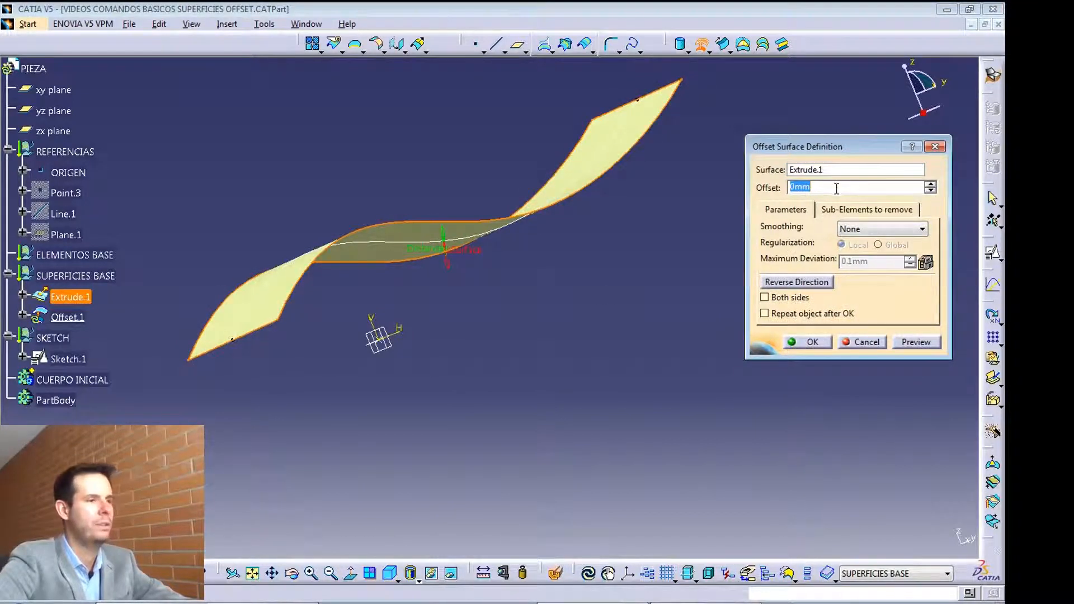
{"action": "type", "text": "70"}
{"action": "key", "text": "Return"}
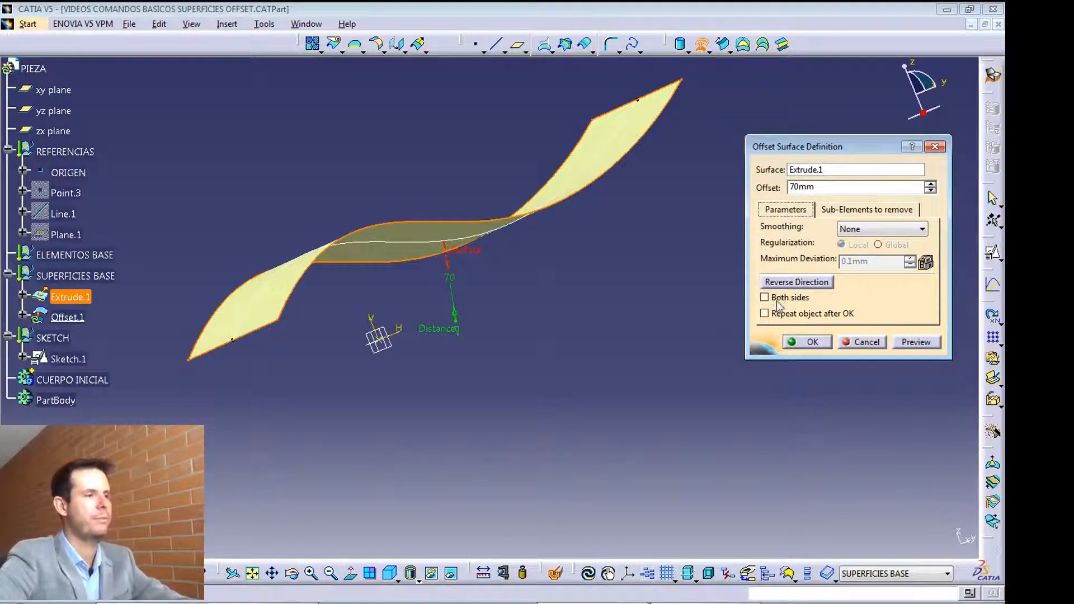
{"action": "left_click", "coordinate": [921, 340]}
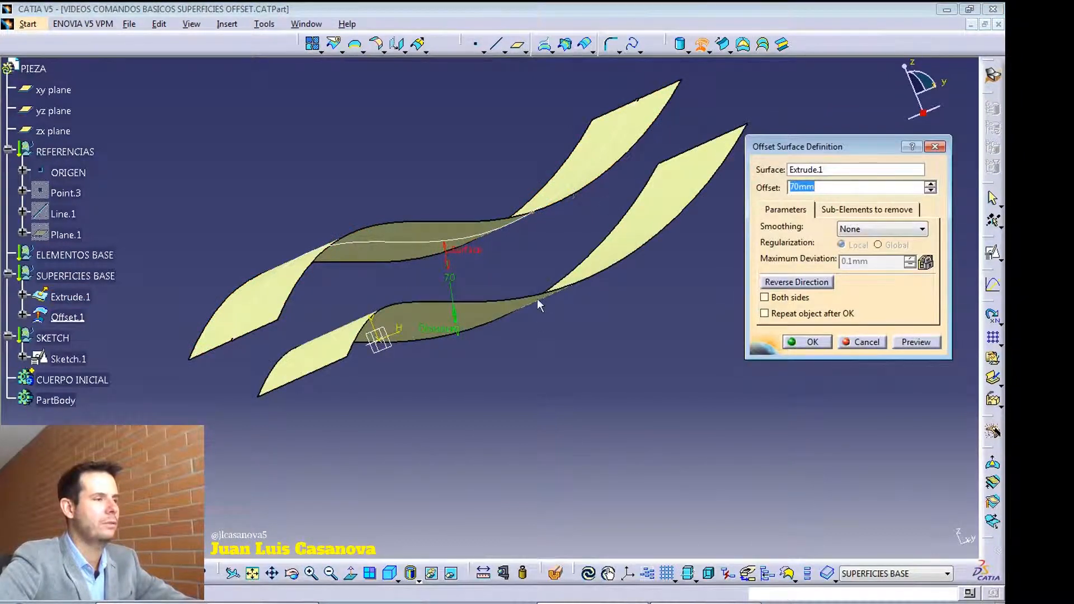
Preview the 70 mm offset on both sides of the extruded surface and return to a single side.
{"action": "middle_click_drag", "start_coordinate": [462, 287], "coordinate": [482, 361]}
{"action": "scroll", "coordinate": [471, 345], "scroll_direction": "down", "scroll_amount": 1}
{"action": "scroll", "coordinate": [482, 361], "scroll_direction": "up", "scroll_amount": 3}
{"action": "middle_click_drag", "start_coordinate": [676, 302], "coordinate": [605, 245]}
{"action": "scroll", "coordinate": [604, 244], "scroll_direction": "up", "scroll_amount": 2}
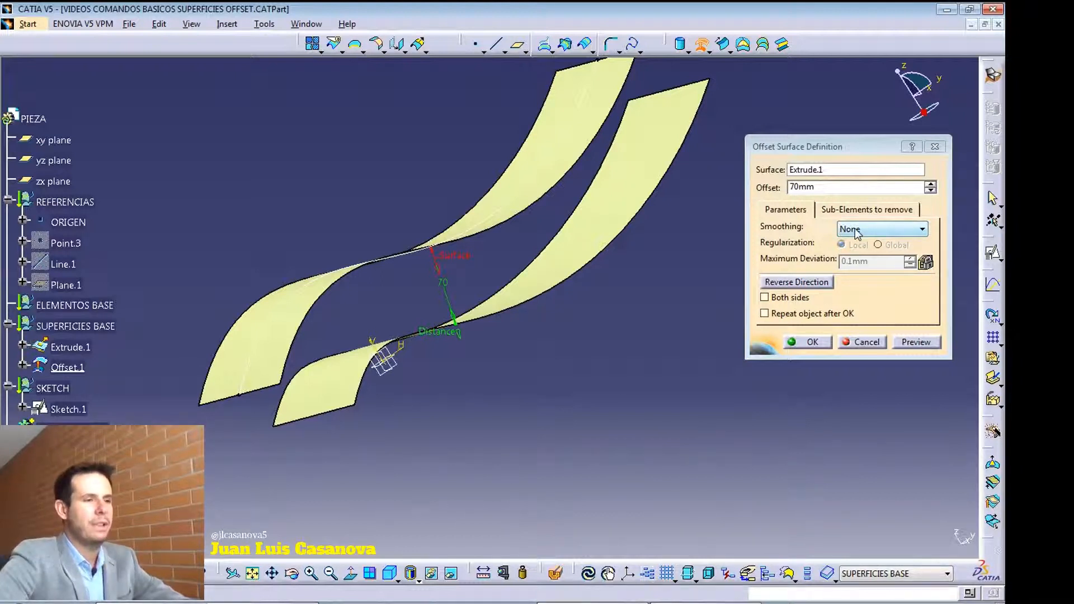
{"action": "left_click", "coordinate": [793, 298]}
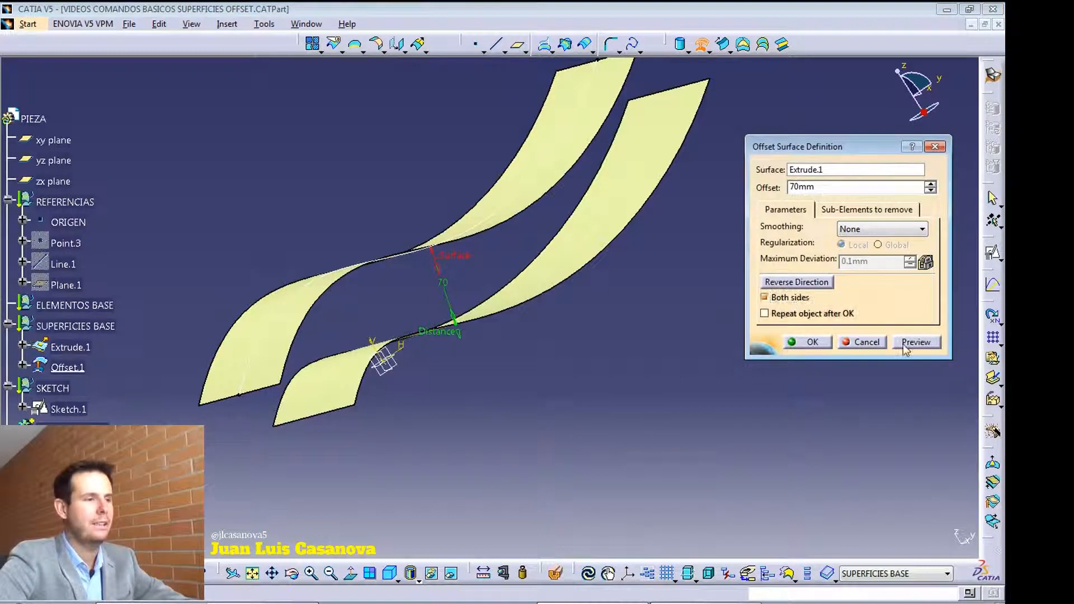
{"action": "left_click", "coordinate": [905, 343]}
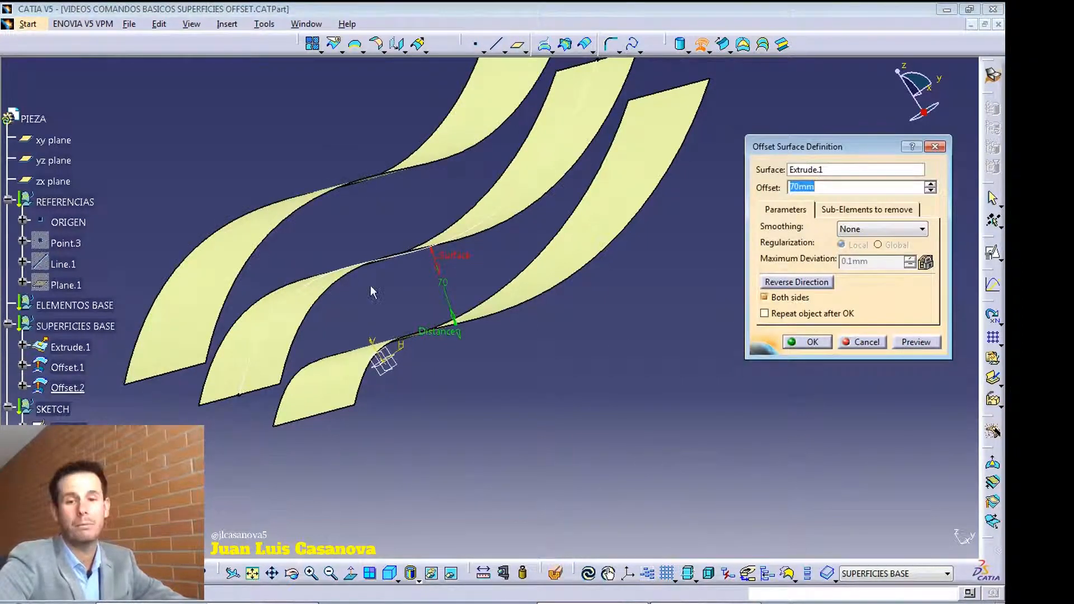
{"action": "left_click", "coordinate": [787, 303]}
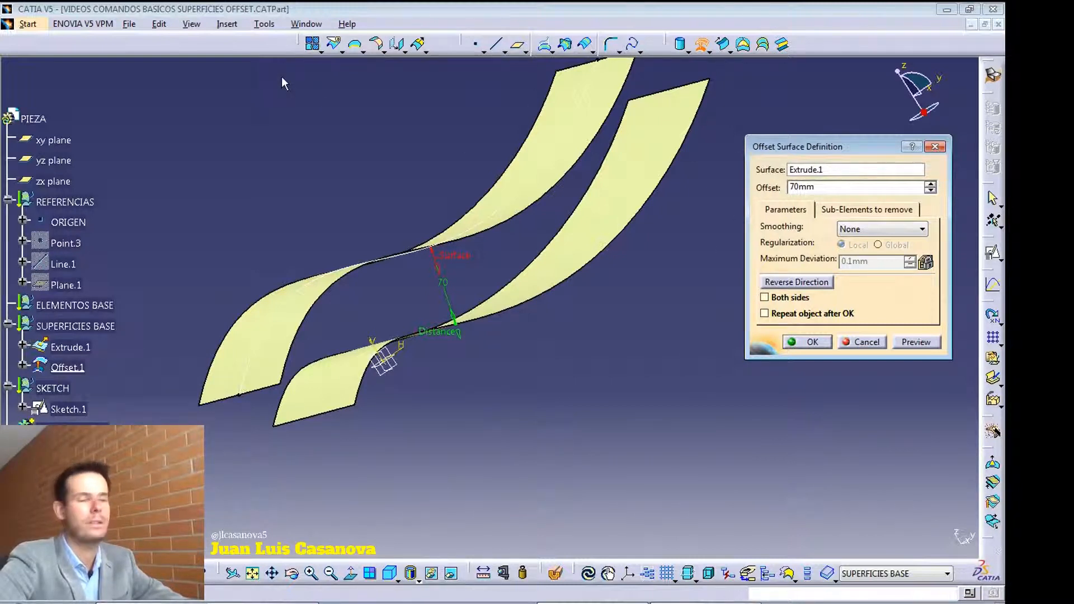
Set the surface offset to 120 mm and try to preview it.
{"action": "middle_click_drag", "start_coordinate": [441, 349], "coordinate": [426, 376]}
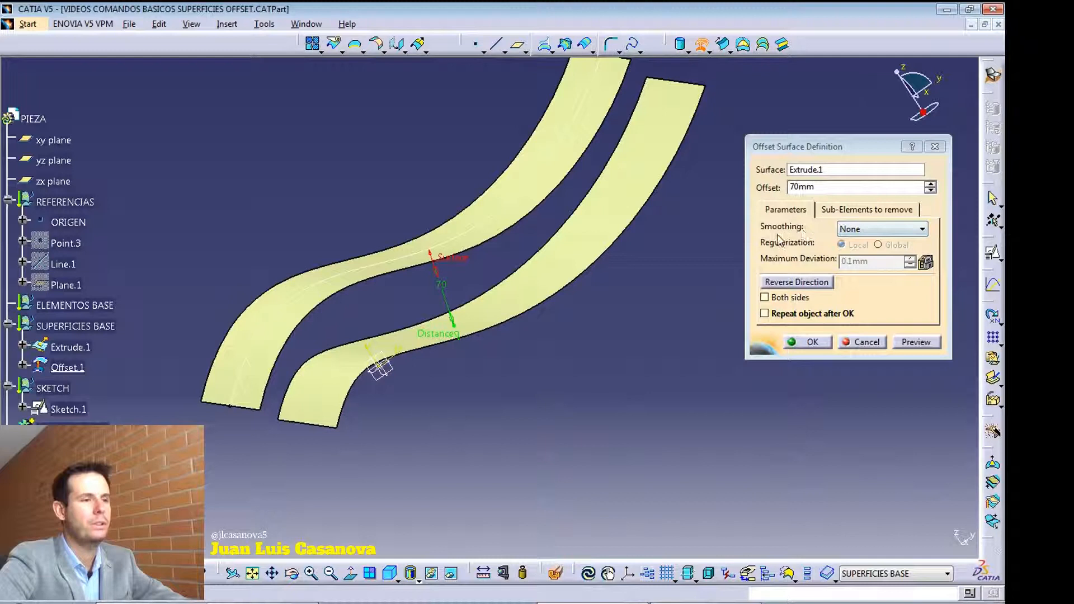
{"action": "double_click", "coordinate": [812, 188]}
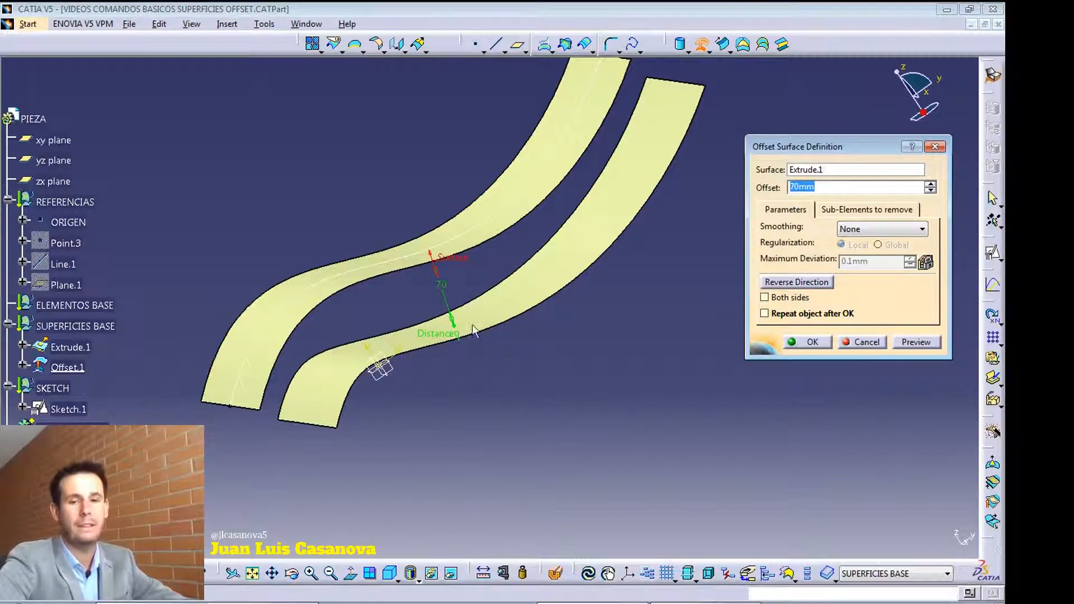
{"action": "type", "text": "120"}
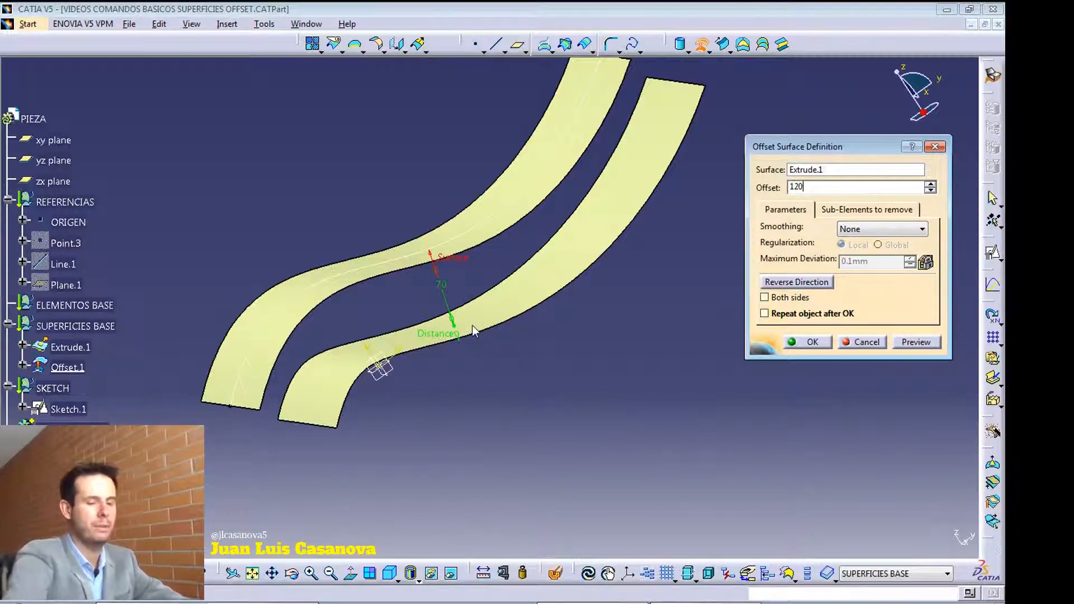
{"action": "key", "text": "Return"}
{"action": "left_click", "coordinate": [937, 342]}
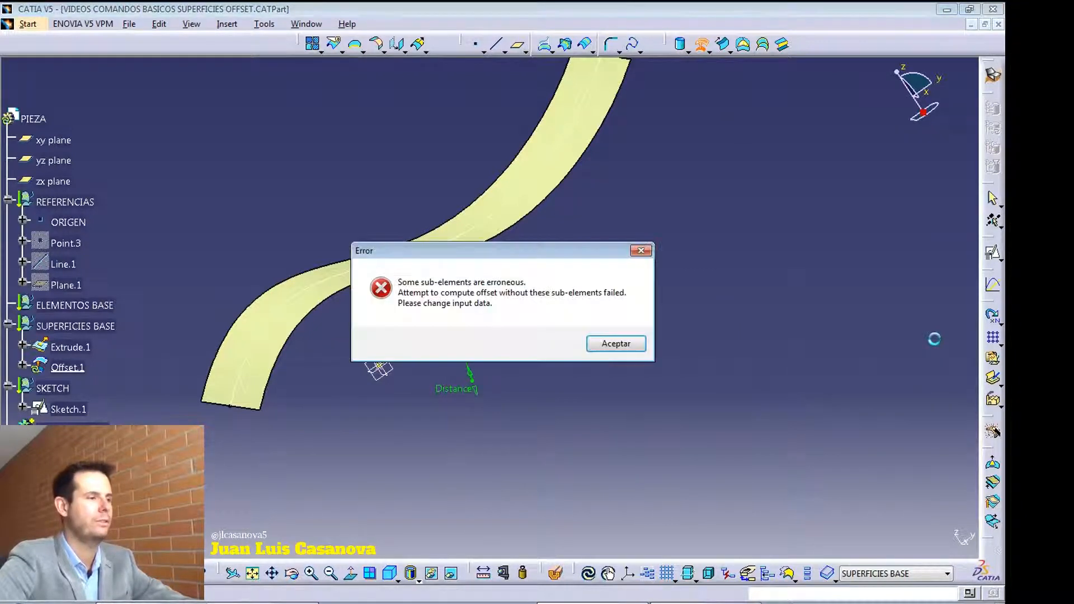
{"action": "left_click", "coordinate": [609, 347]}
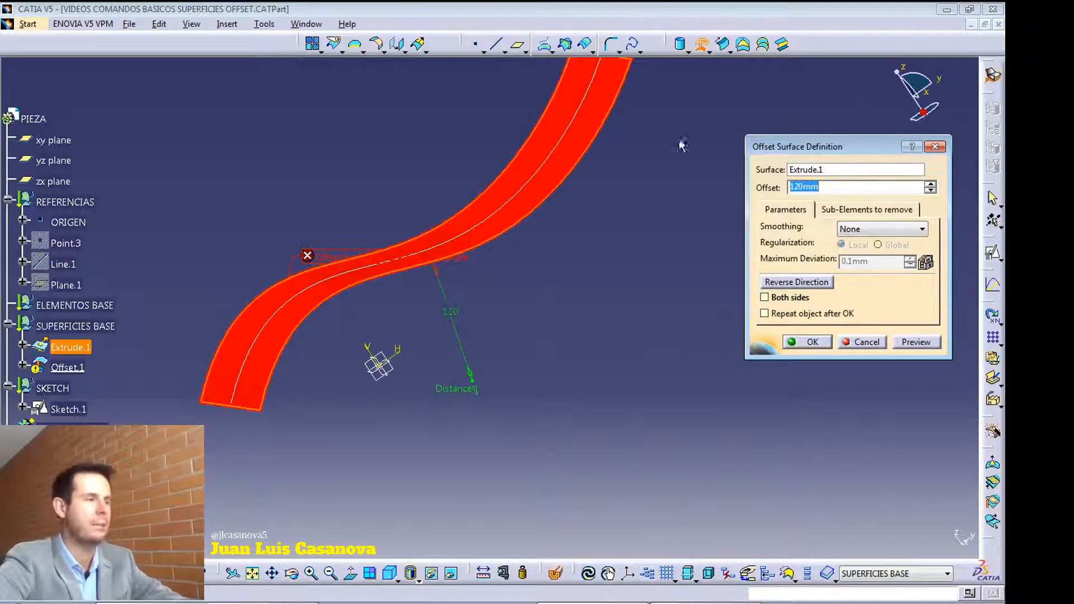
Try the Automatic and Manual smoothing options, and attempt to preview the 120 mm offset with Manual smoothing.
{"action": "left_click", "coordinate": [850, 232]}
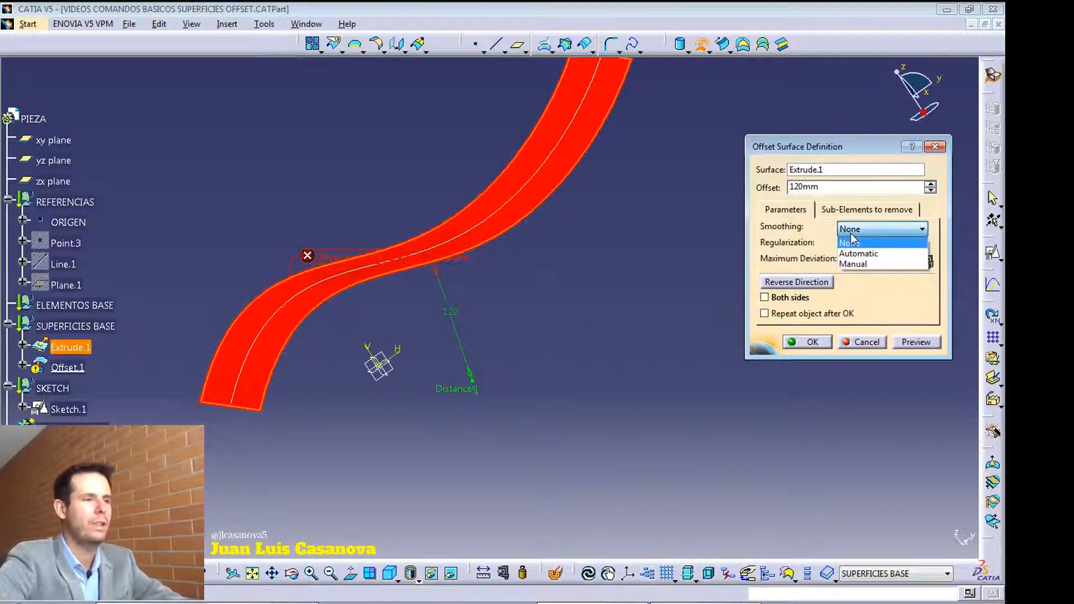
{"action": "left_click", "coordinate": [882, 256]}
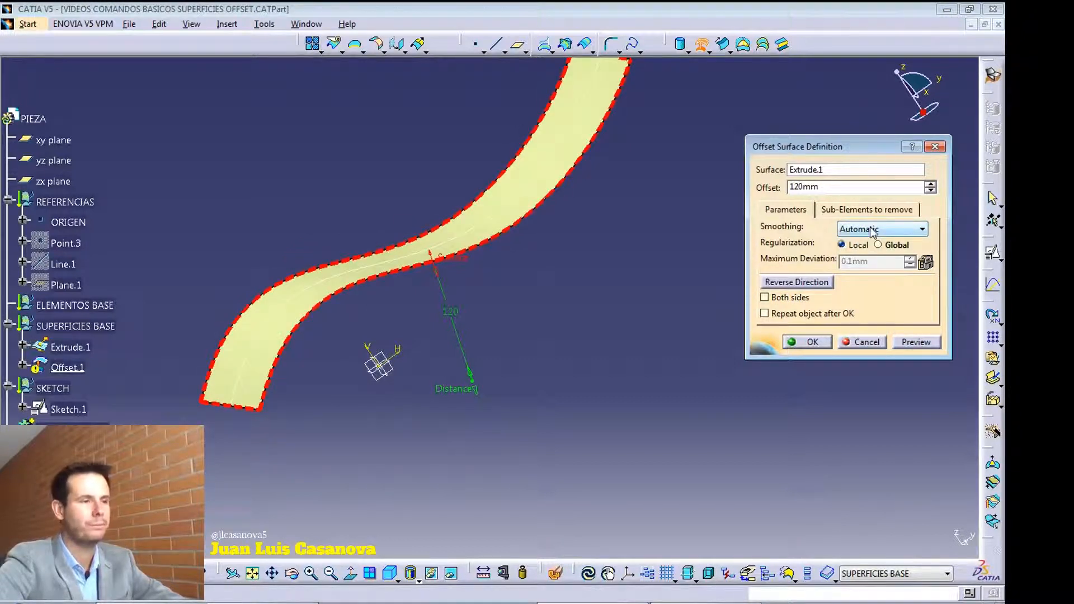
{"action": "left_click", "coordinate": [873, 232]}
{"action": "left_click", "coordinate": [876, 267]}
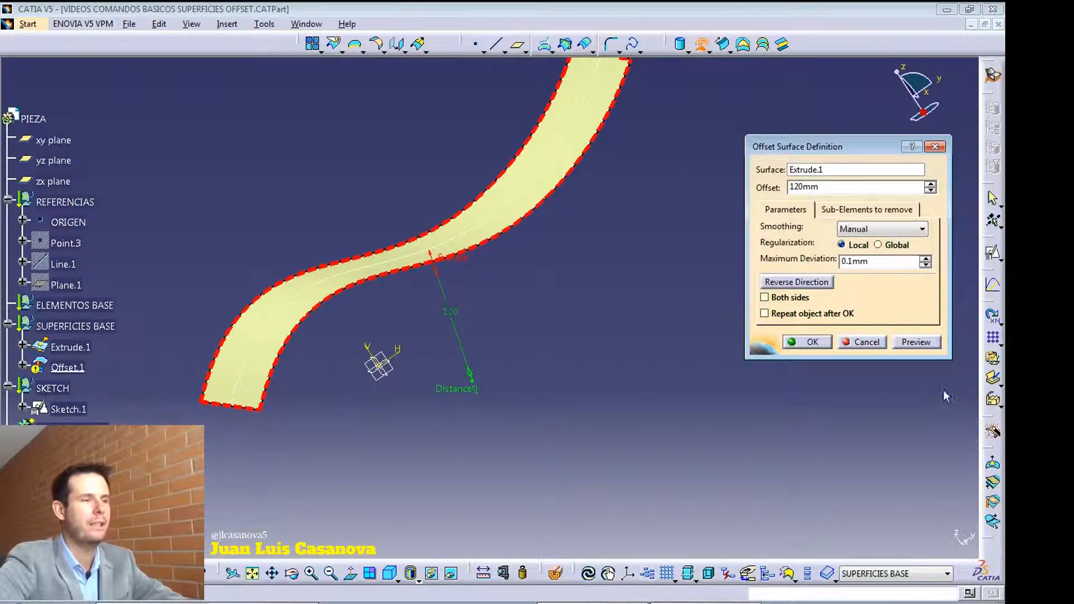
{"action": "left_click", "coordinate": [913, 342]}
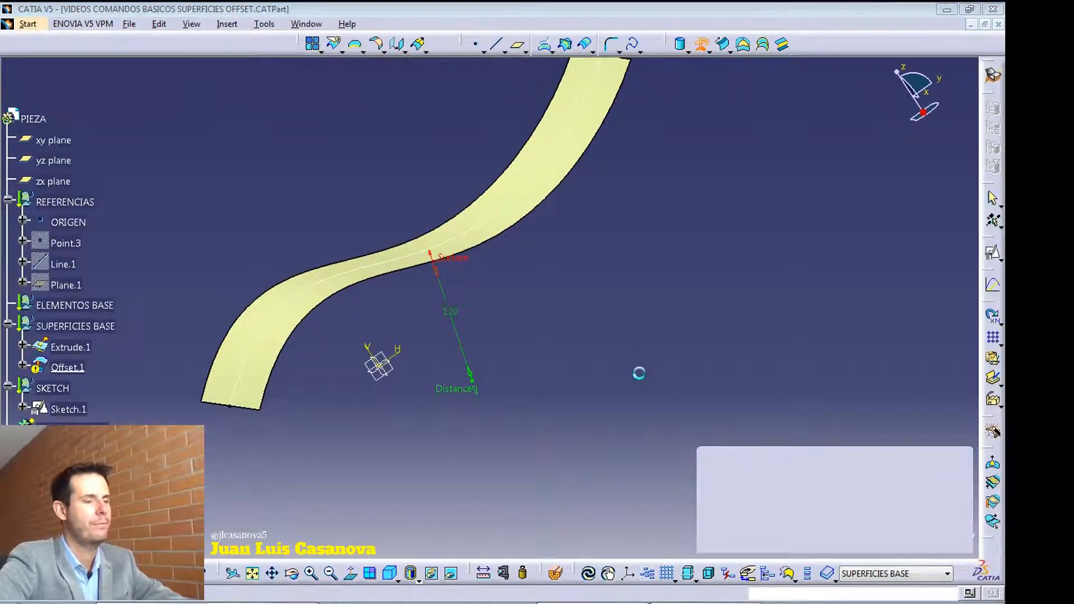
{"action": "left_click", "coordinate": [616, 343]}
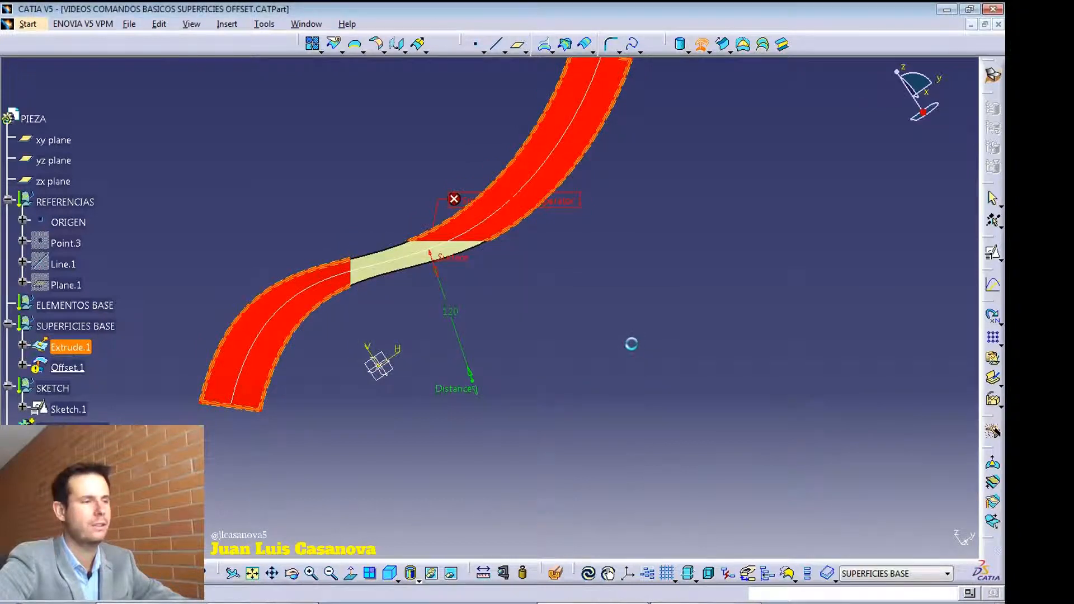
Set the offset to 112 mm and compare its preview under Manual smoothing and with smoothing set to None.
{"action": "type", "text": "112"}
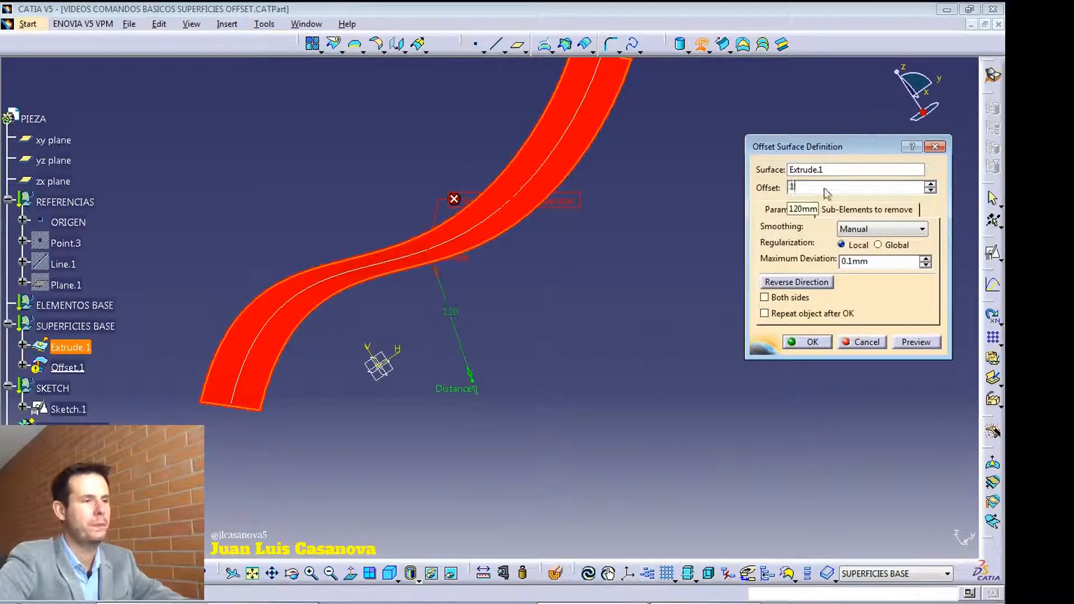
{"action": "key", "text": "Tab"}
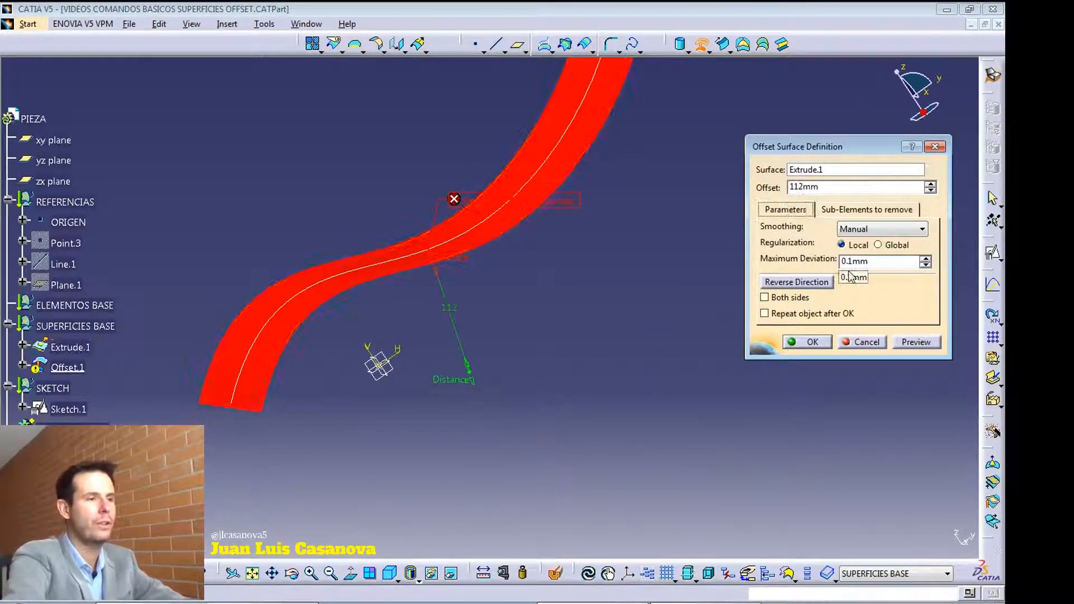
{"action": "left_click", "coordinate": [916, 342]}
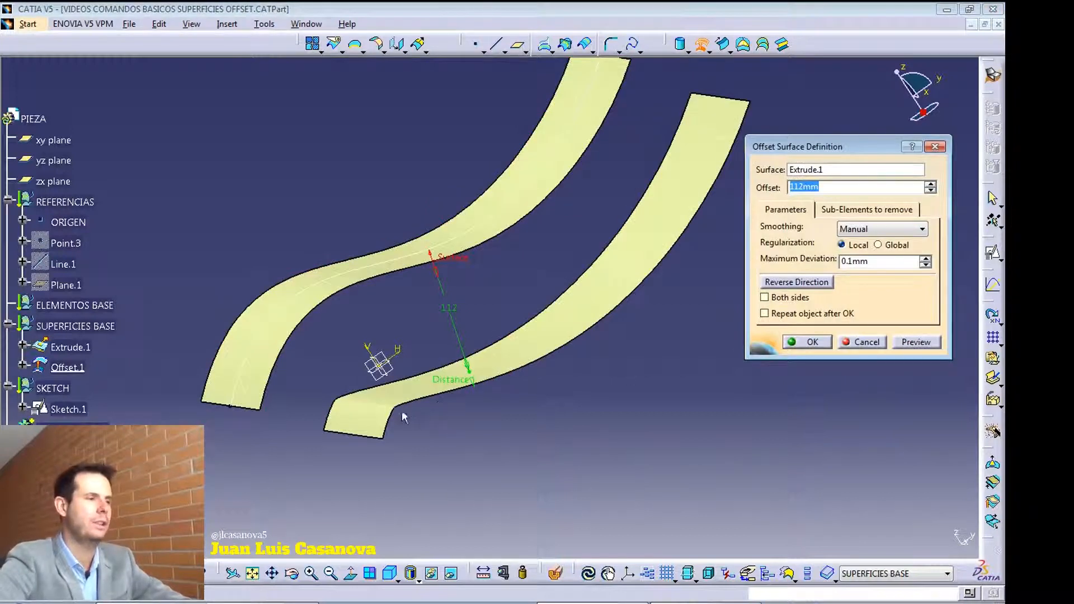
{"action": "left_click", "coordinate": [886, 229]}
{"action": "left_click", "coordinate": [857, 239]}
{"action": "left_click", "coordinate": [916, 342]}
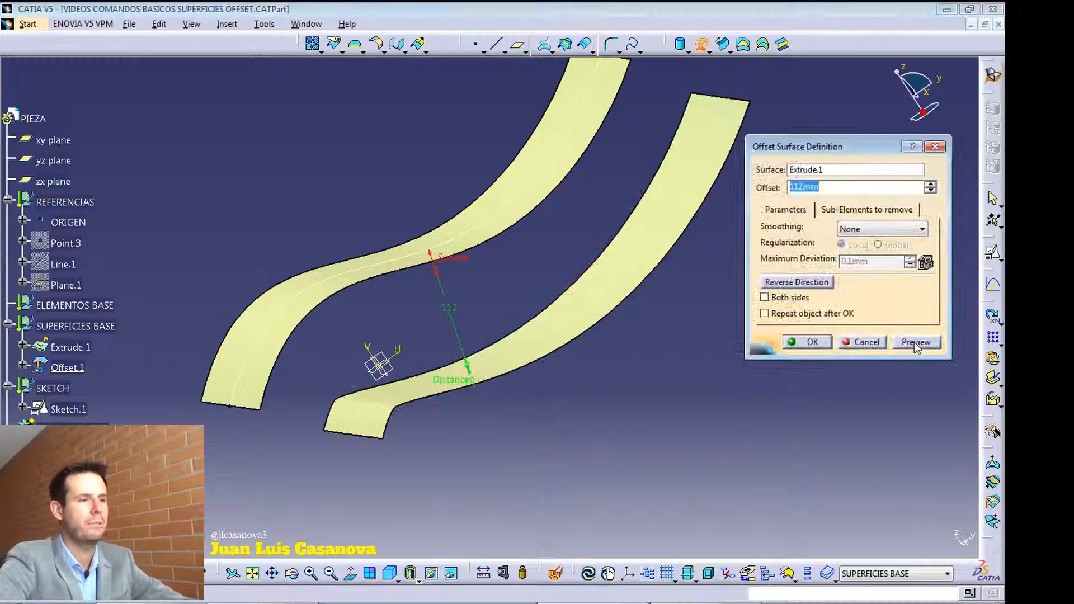
Set the offset to 115 mm and try to preview it without smoothing.
{"action": "type", "text": "115"}
{"action": "key", "text": "Tab"}
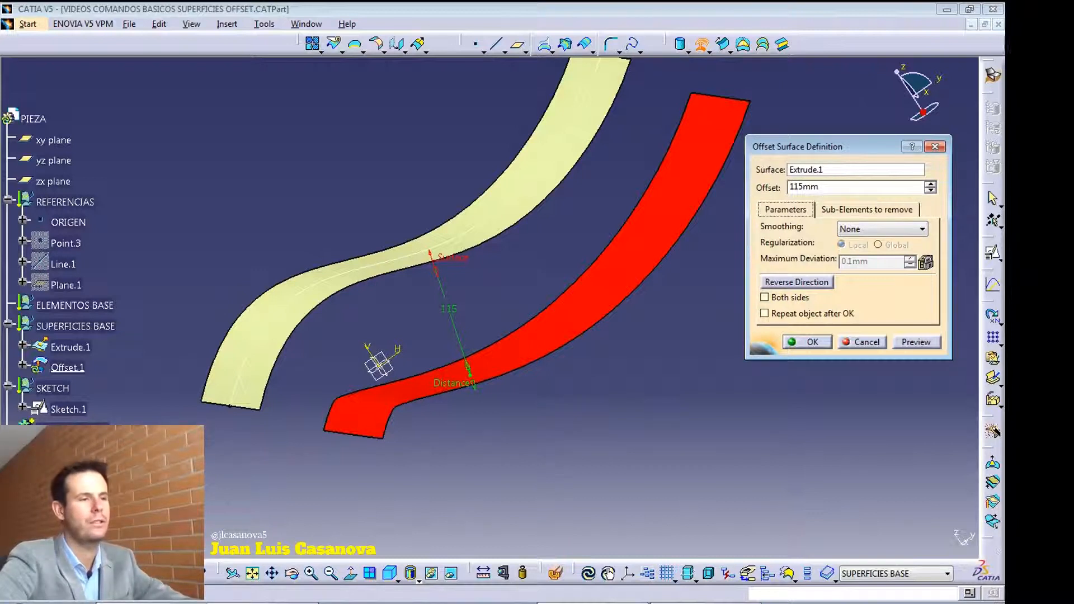
{"action": "left_click", "coordinate": [917, 344]}
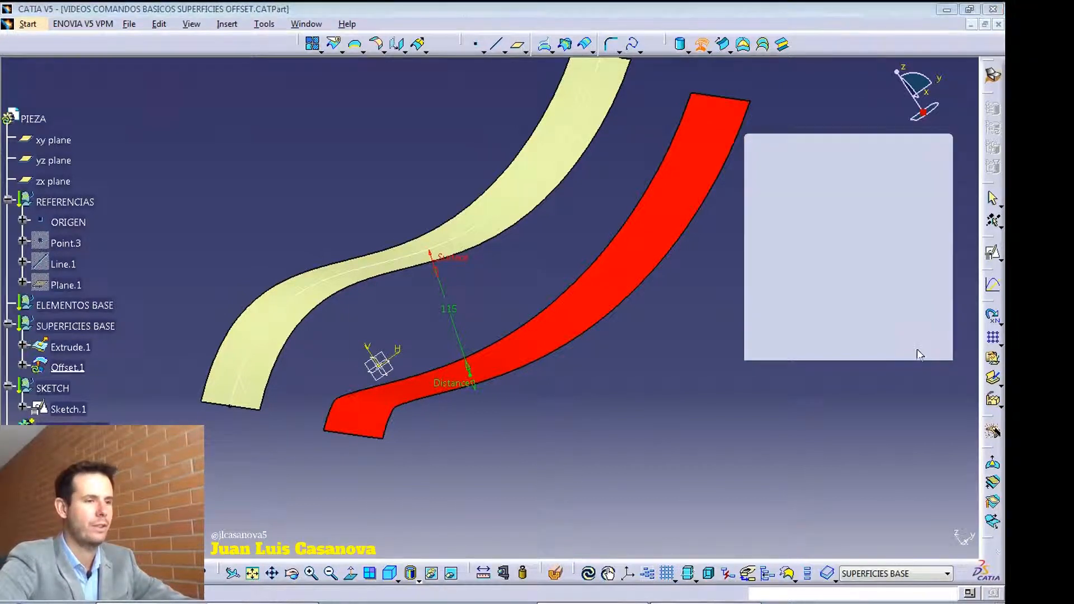
{"action": "left_click", "coordinate": [617, 346]}
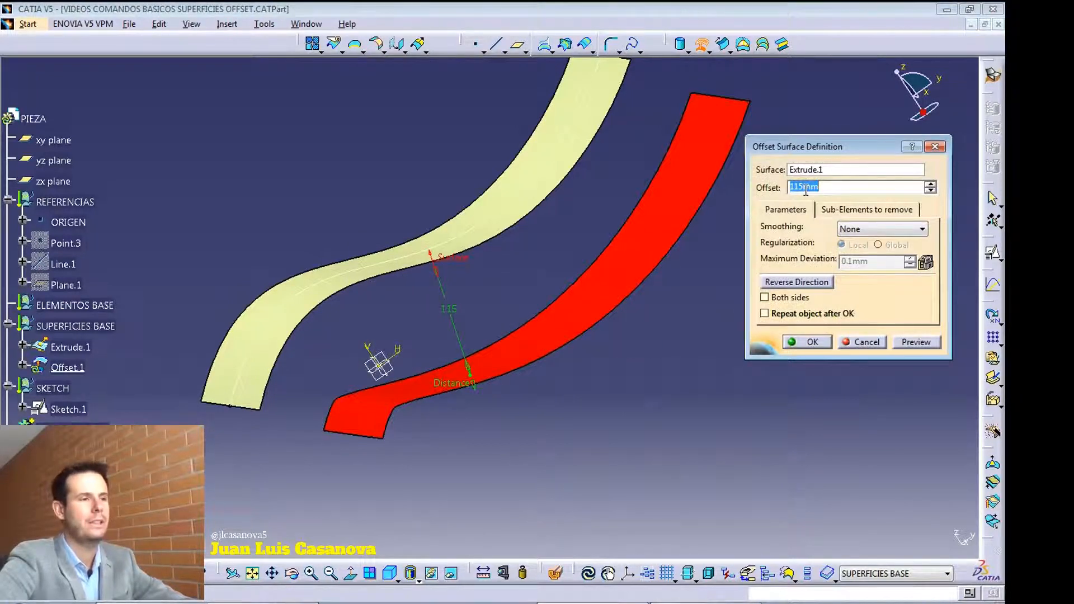
Preview the 115 mm offset with Automatic smoothing, read the warning details and inspect the surface from another angle.
{"action": "left_click", "coordinate": [855, 230]}
{"action": "left_click", "coordinate": [861, 254]}
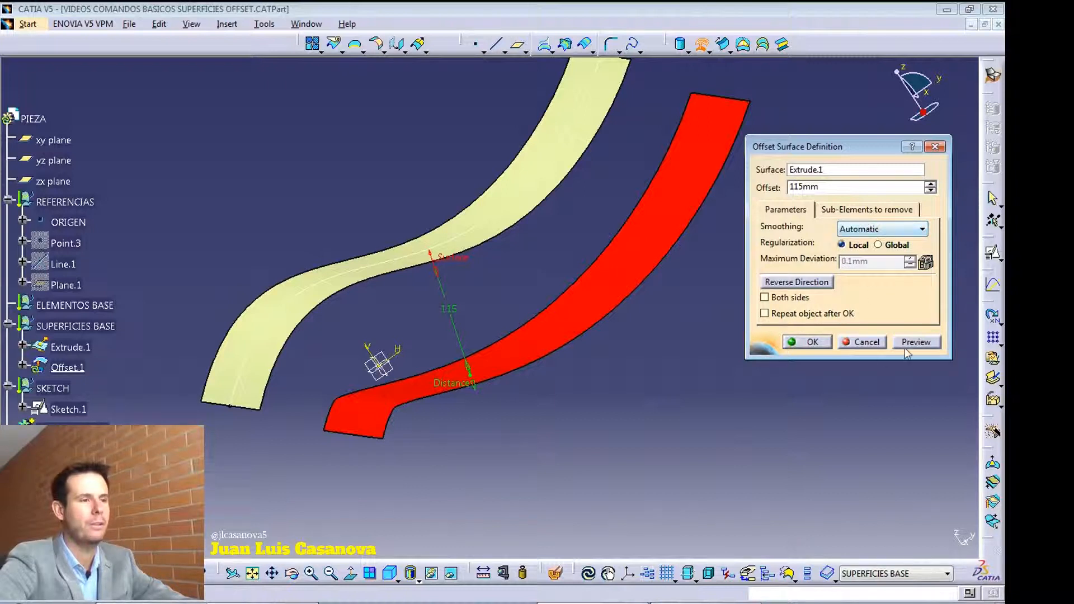
{"action": "left_click", "coordinate": [912, 342]}
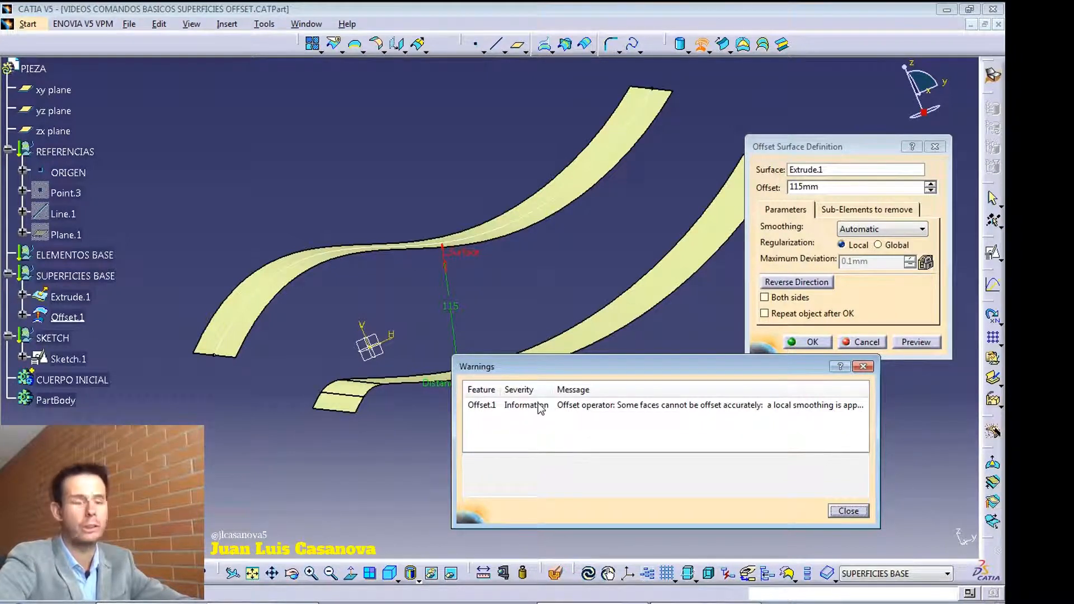
{"action": "left_click", "coordinate": [717, 411]}
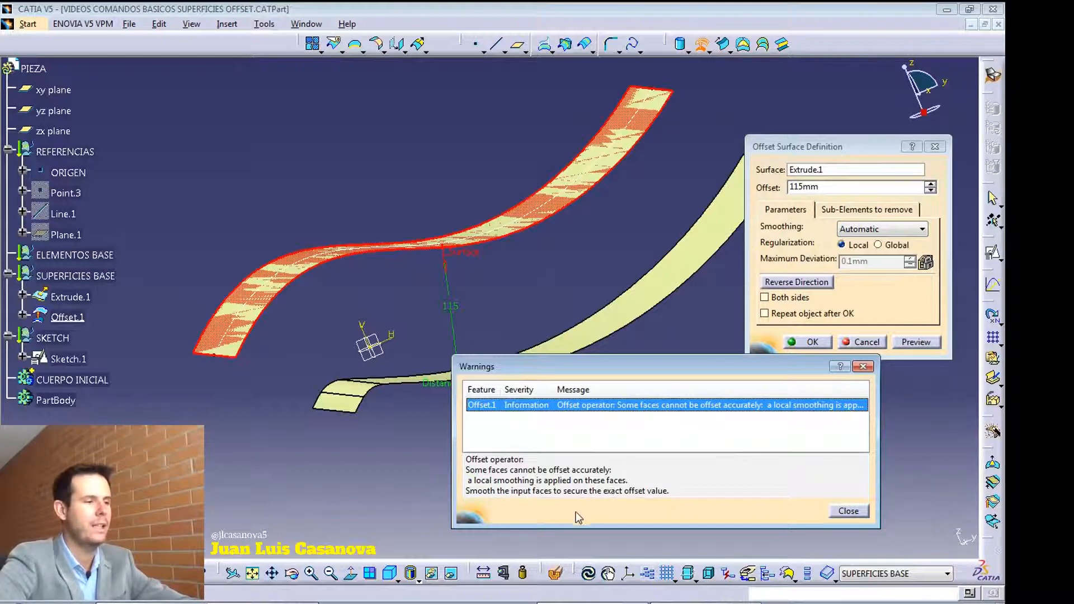
{"action": "left_click", "coordinate": [856, 511]}
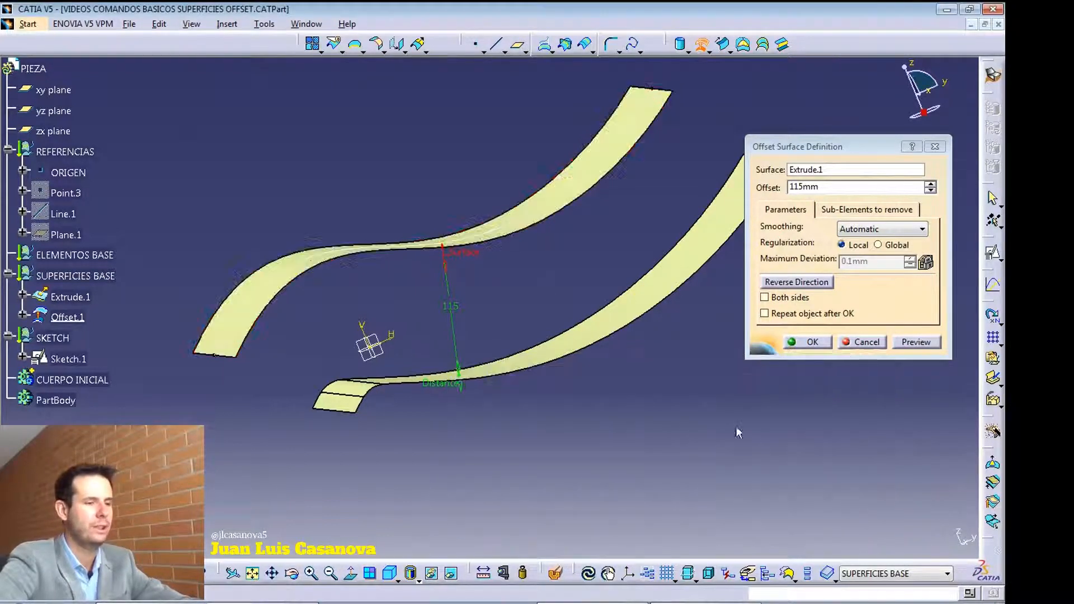
{"action": "middle_click_drag", "start_coordinate": [391, 425], "coordinate": [442, 448]}
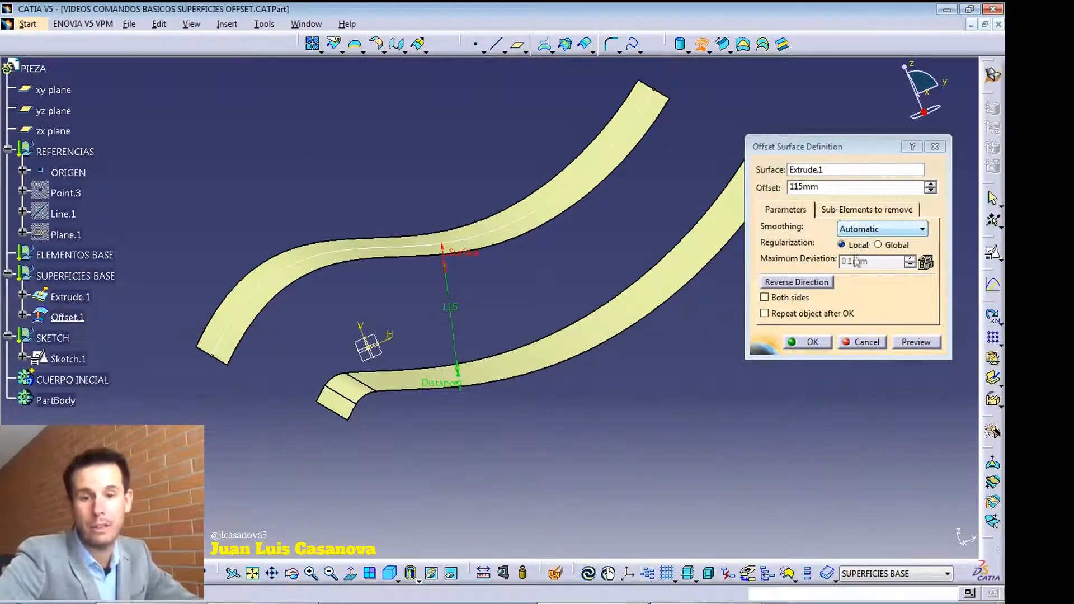
Return smoothing to None, set the offset to 50 mm and preview the surface.
{"action": "left_click", "coordinate": [883, 229]}
{"action": "left_click", "coordinate": [862, 241]}
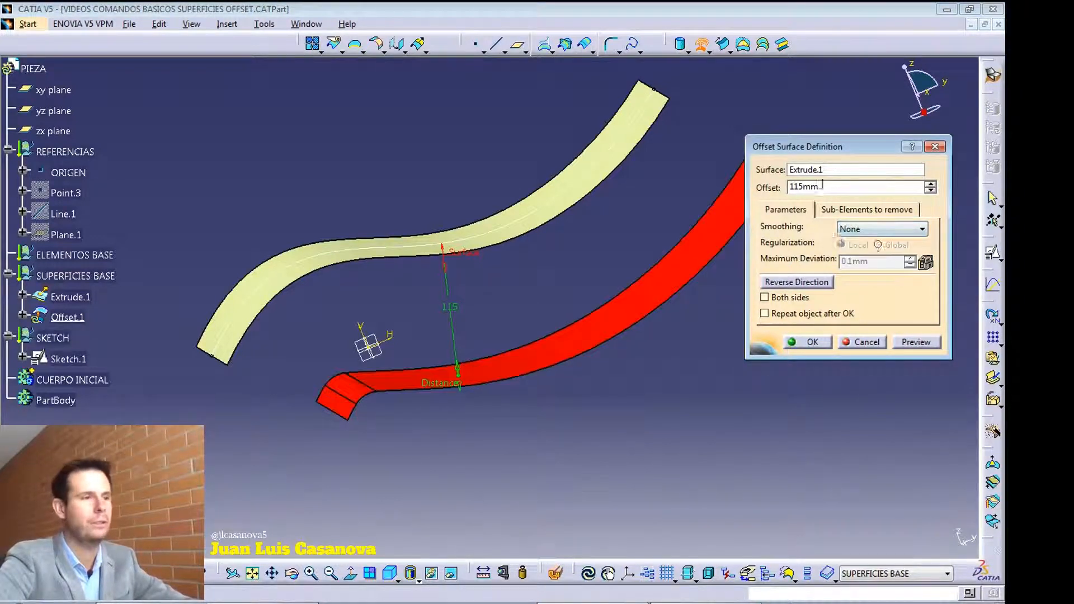
{"action": "left_click_drag", "start_coordinate": [821, 187], "coordinate": [771, 188]}
{"action": "type", "text": "50"}
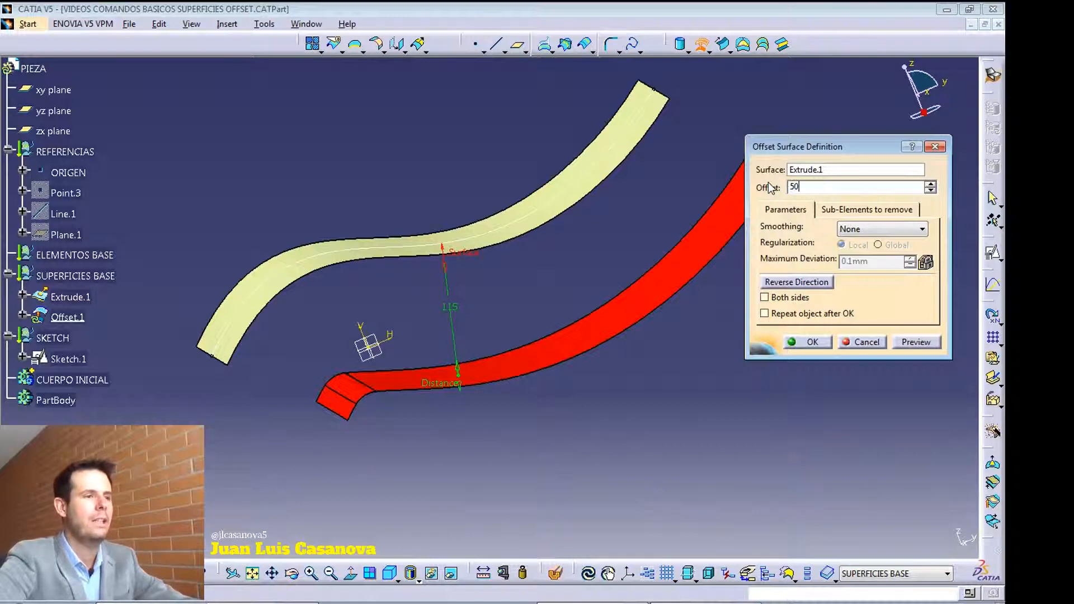
{"action": "key", "text": "Tab"}
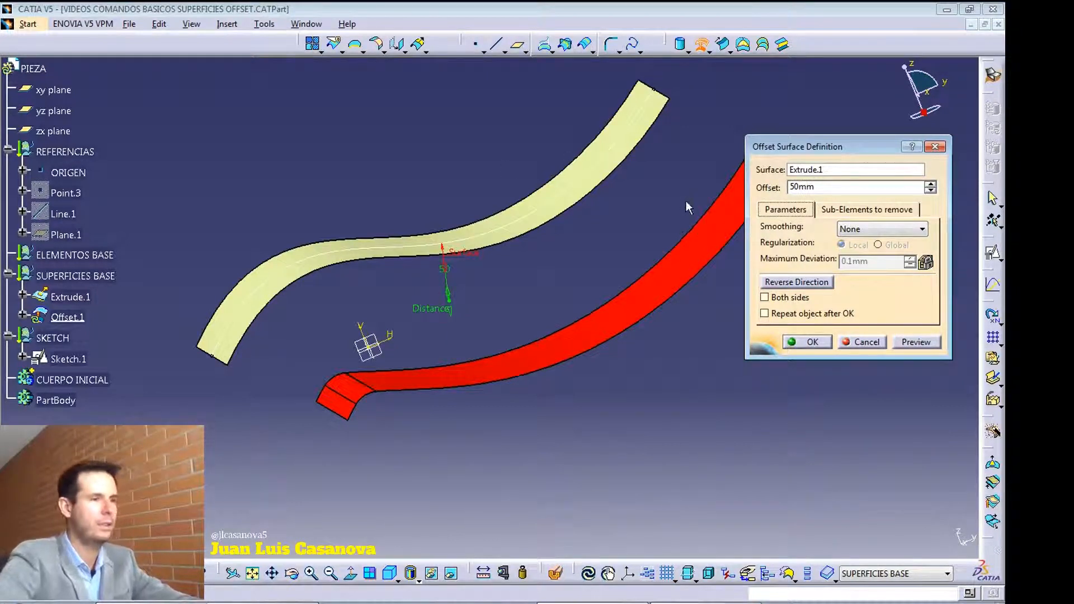
{"action": "left_click", "coordinate": [916, 342]}
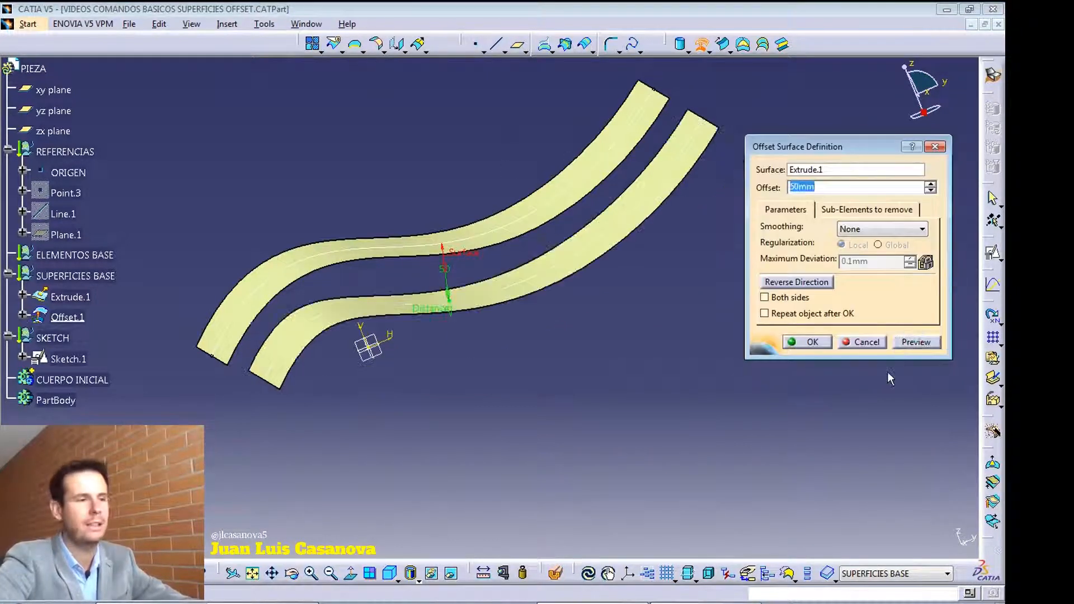
{"action": "middle_click_drag", "start_coordinate": [547, 407], "coordinate": [533, 451]}
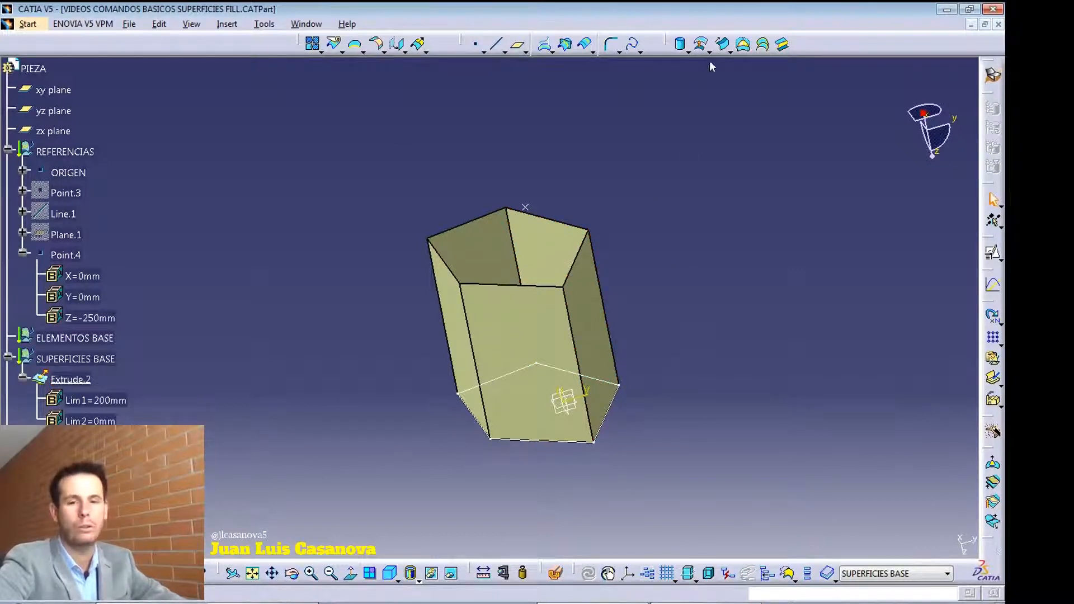
Start a Fill surface in the pentagonal prism part, use Sketch.2 as its boundary and preview the closed end.
{"action": "left_click", "coordinate": [740, 47]}
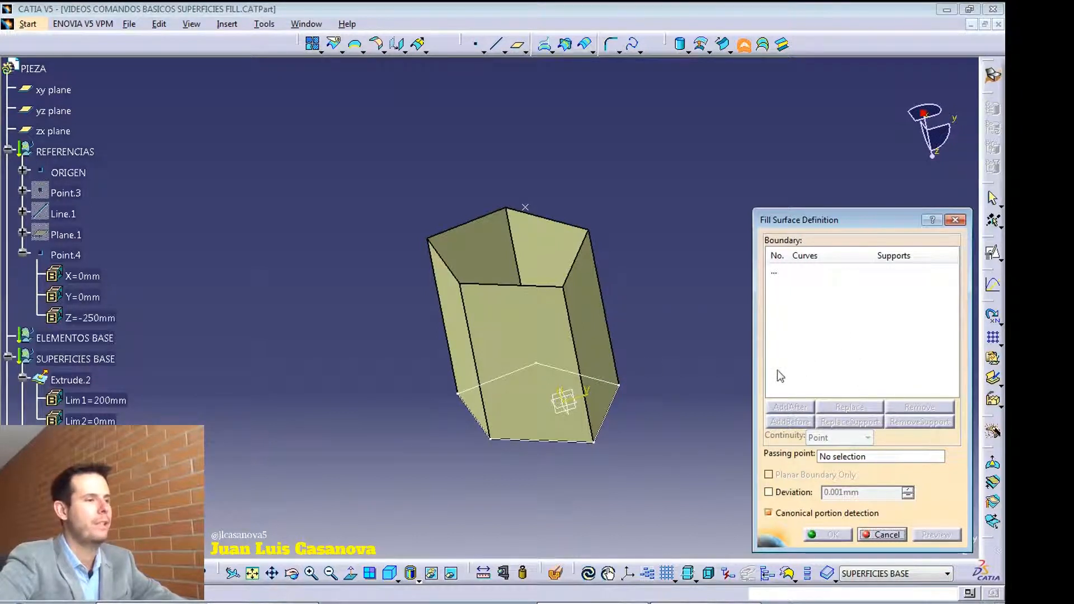
{"action": "middle_click_drag", "start_coordinate": [713, 388], "coordinate": [448, 200]}
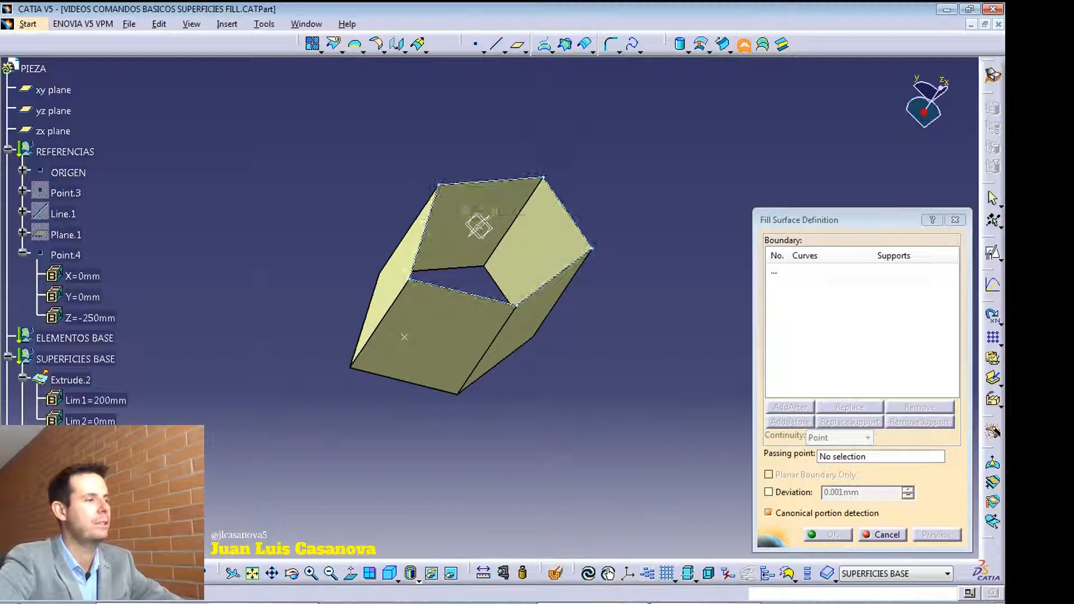
{"action": "left_click", "coordinate": [81, 443]}
{"action": "middle_click_drag", "start_coordinate": [624, 442], "coordinate": [508, 193]}
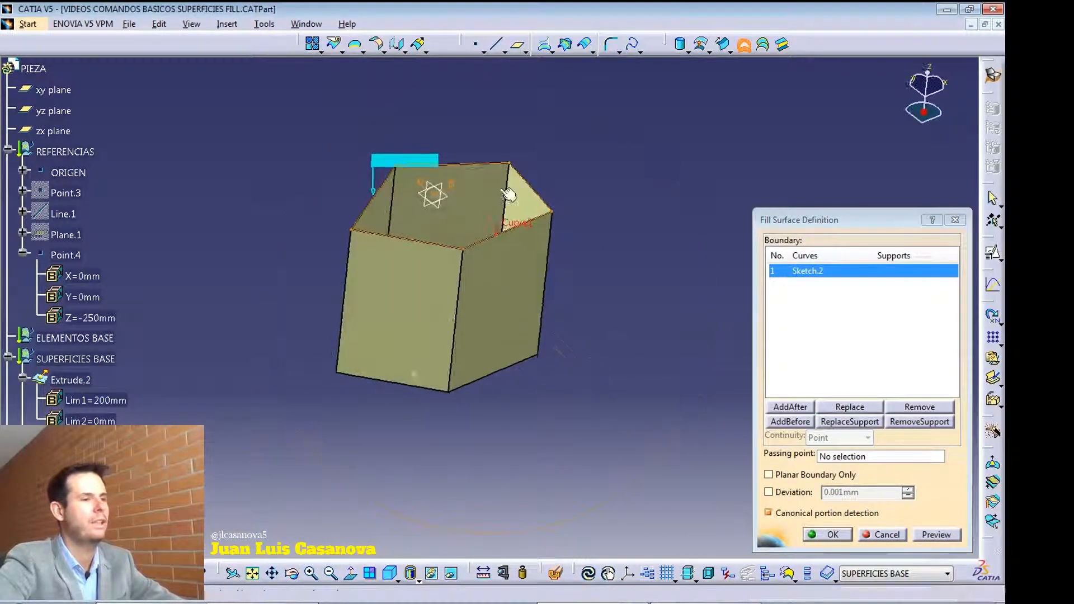
{"action": "left_click", "coordinate": [928, 531]}
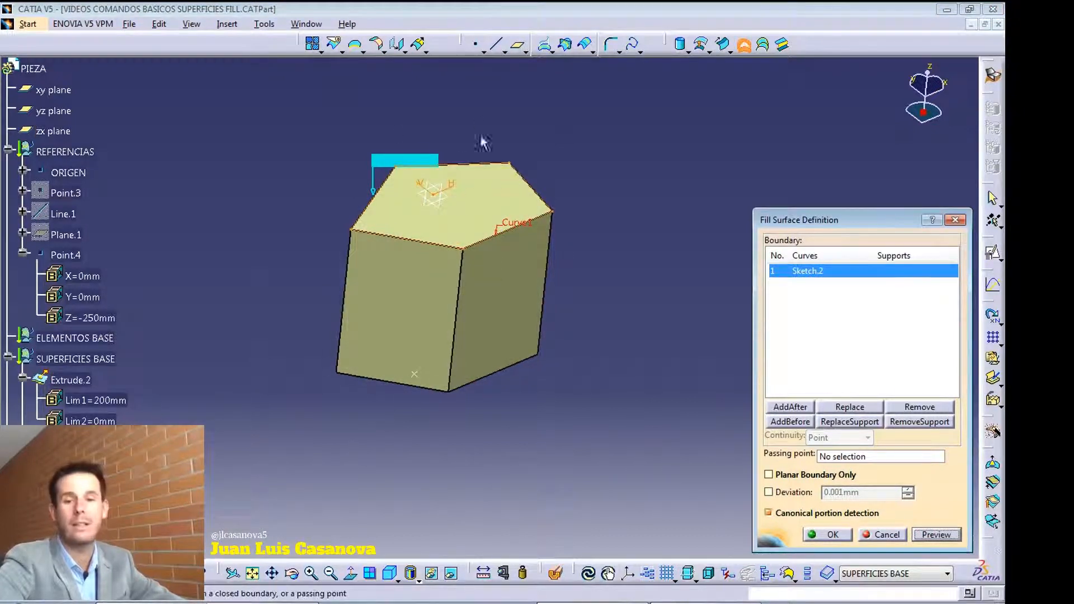
{"action": "middle_click_drag", "start_coordinate": [431, 151], "coordinate": [478, 230]}
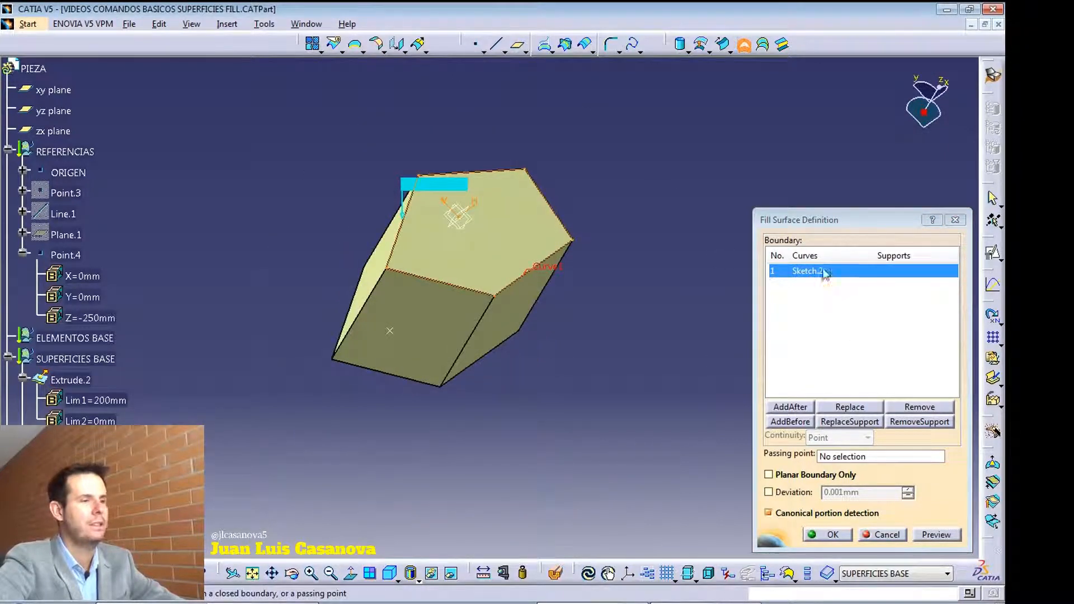
Replace Sketch.2 in the fill boundary with the five edges of the opposite open end of Extrude.2 and preview the fill.
{"action": "left_click", "coordinate": [929, 407]}
{"action": "middle_click_drag", "start_coordinate": [434, 140], "coordinate": [486, 282]}
{"action": "scroll", "coordinate": [486, 282], "scroll_direction": "up", "scroll_amount": 1}
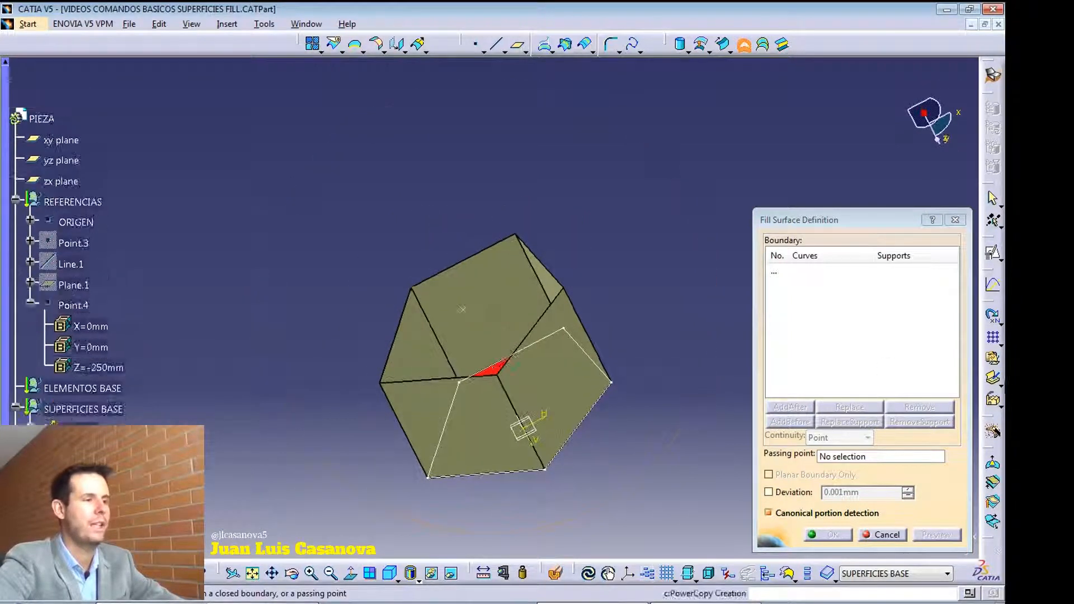
{"action": "left_click", "coordinate": [475, 262]}
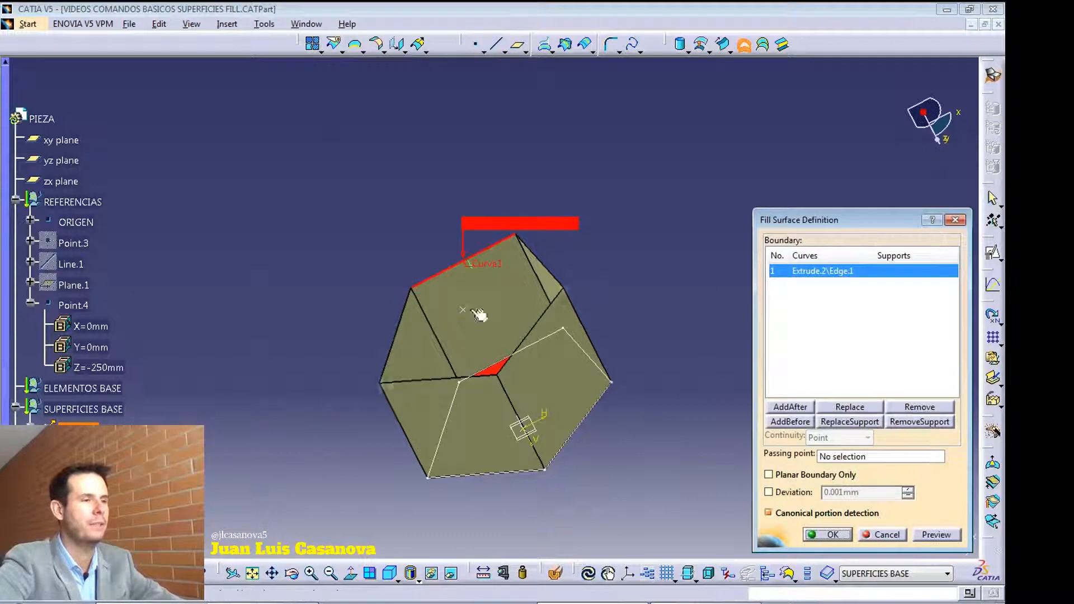
{"action": "left_click", "coordinate": [403, 314]}
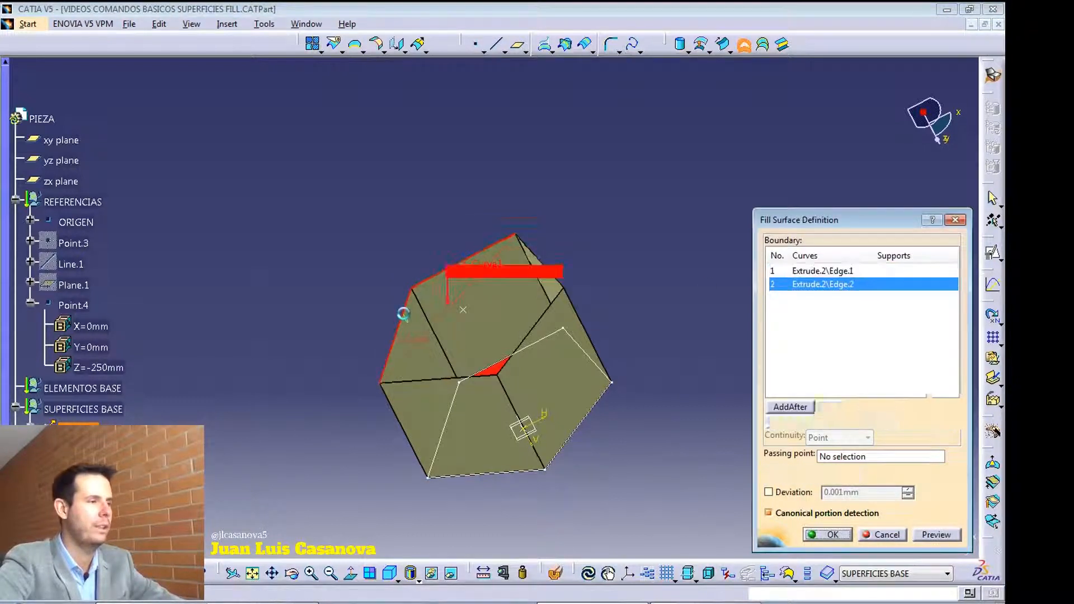
{"action": "left_click", "coordinate": [456, 380]}
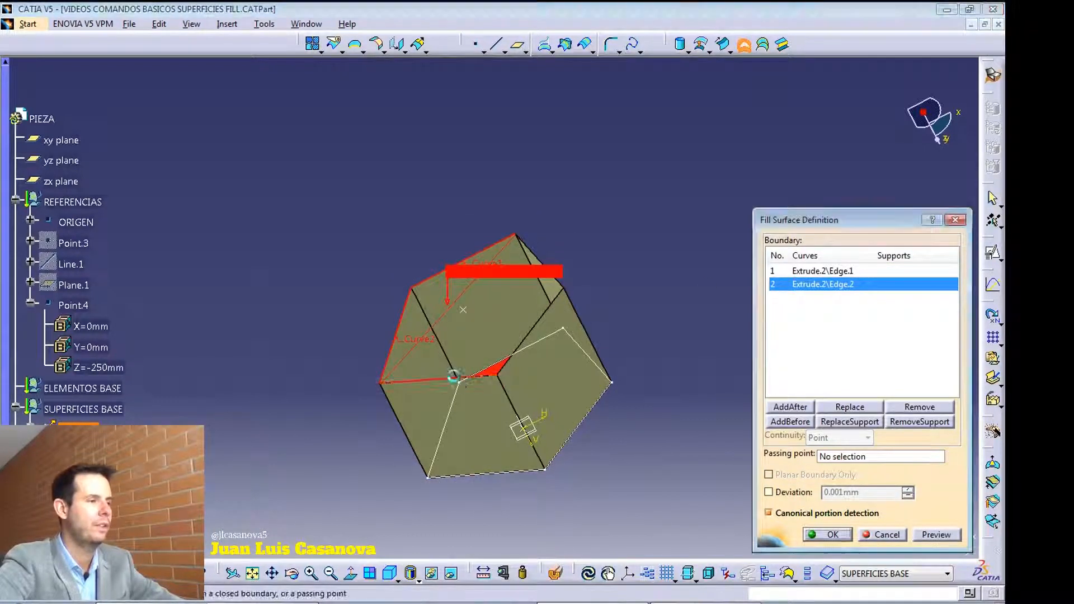
{"action": "left_click", "coordinate": [557, 305]}
{"action": "left_click", "coordinate": [540, 259]}
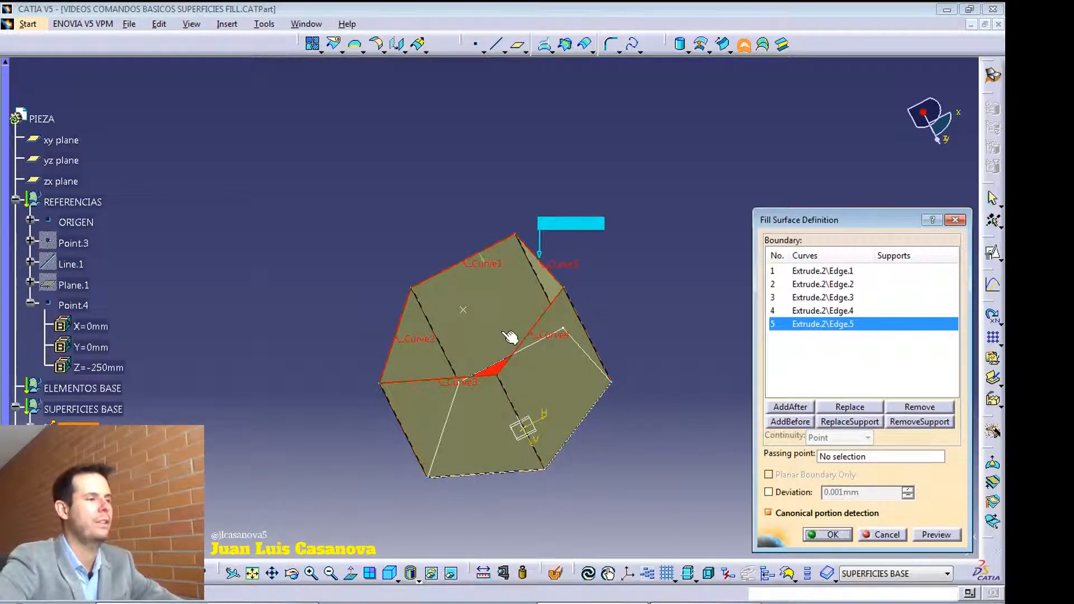
{"action": "left_click", "coordinate": [923, 536]}
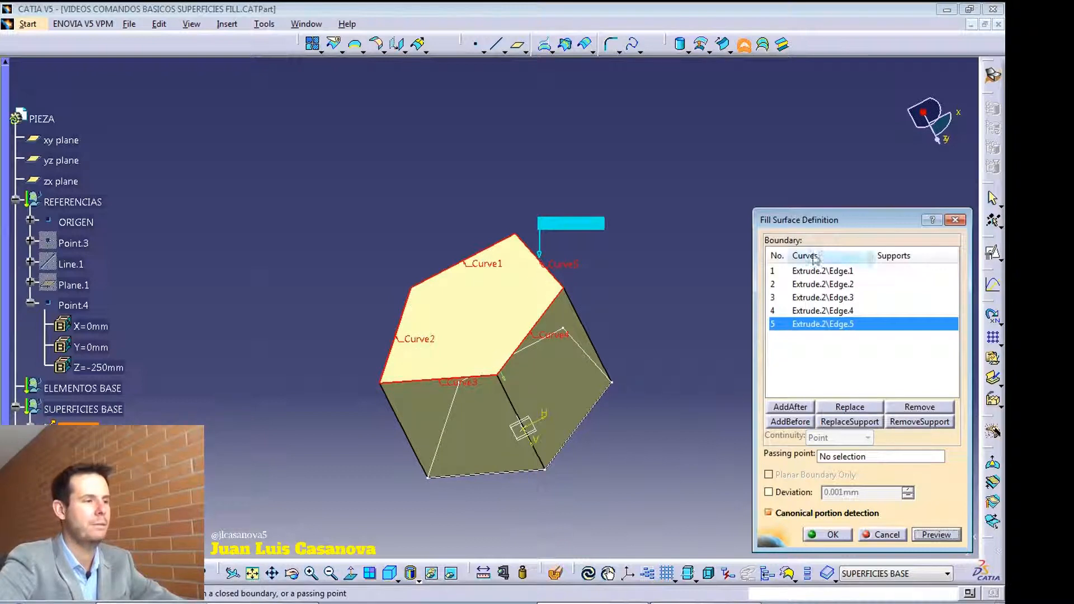
{"action": "left_click_drag", "start_coordinate": [822, 221], "coordinate": [763, 122]}
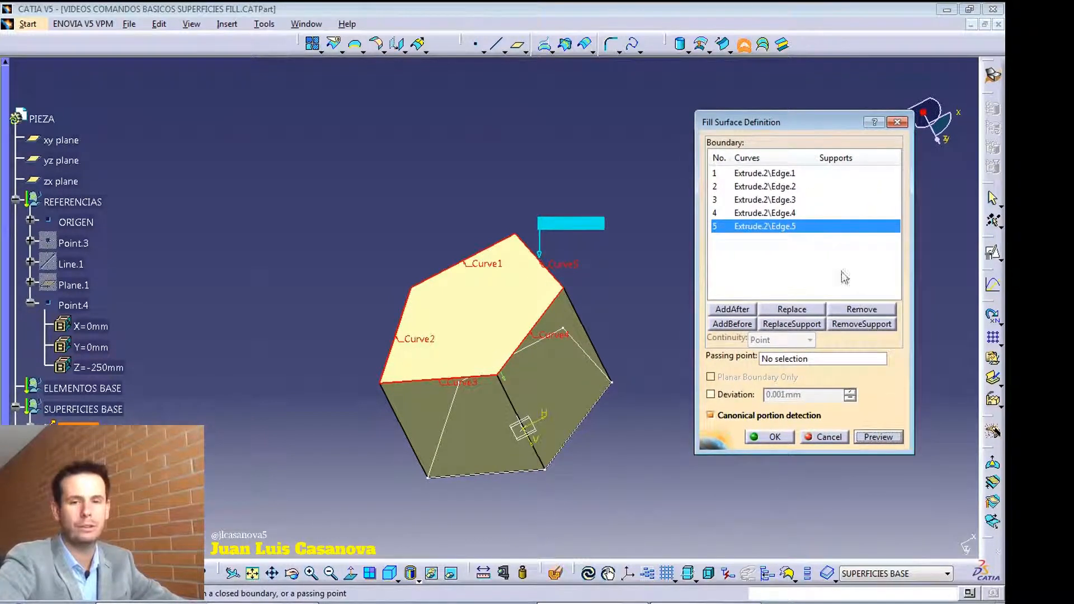
{"action": "middle_click_drag", "start_coordinate": [460, 363], "coordinate": [469, 306]}
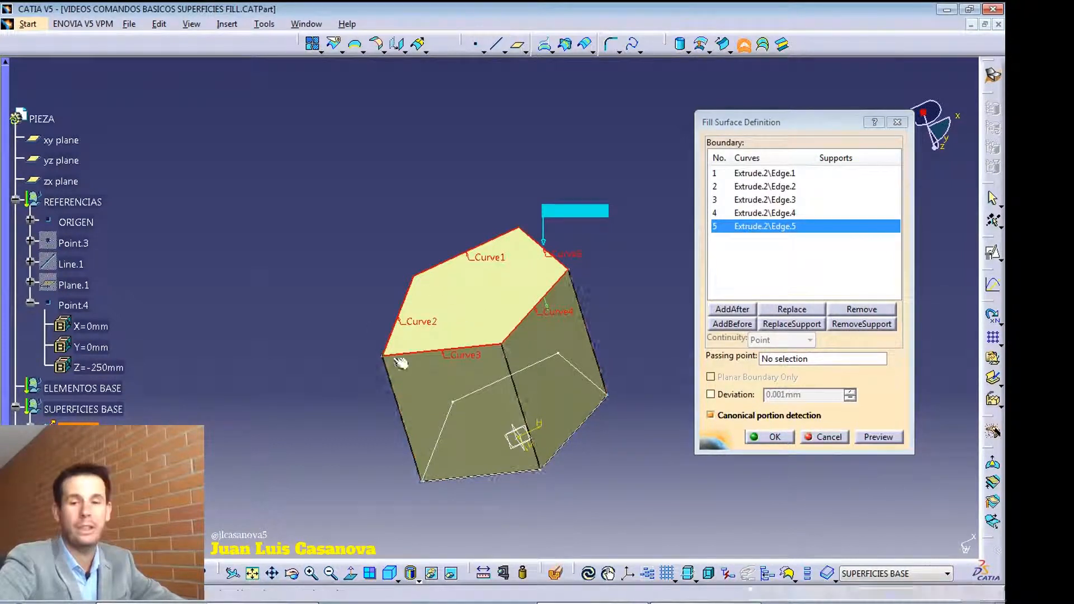
Assign Extrude.2 as support for the first edge of the fill boundary and try to add Sketch.2 after that edge.
{"action": "left_click", "coordinate": [792, 174]}
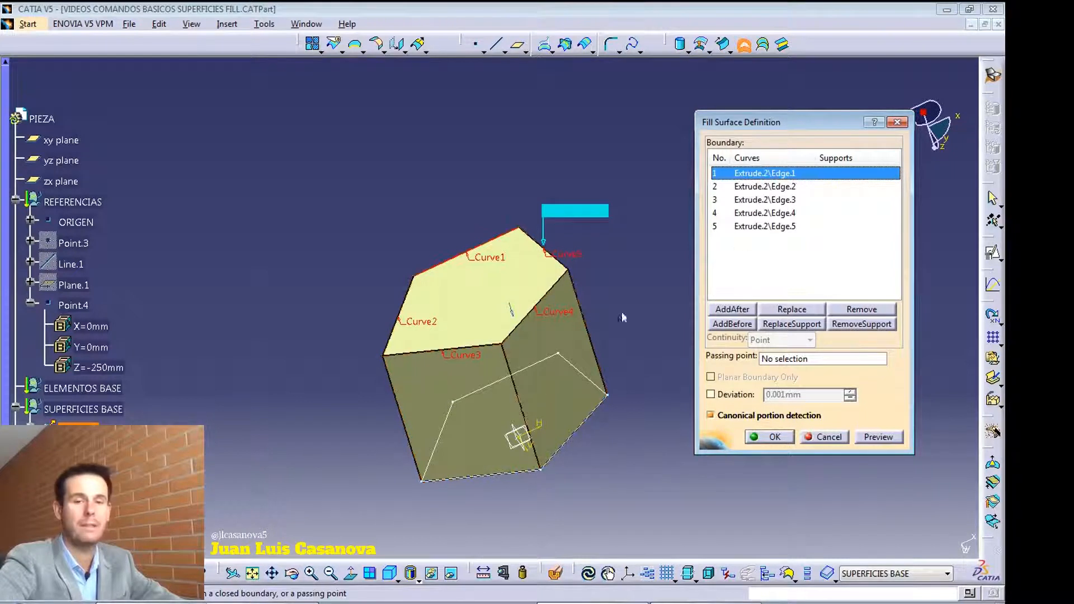
{"action": "left_click", "coordinate": [438, 387]}
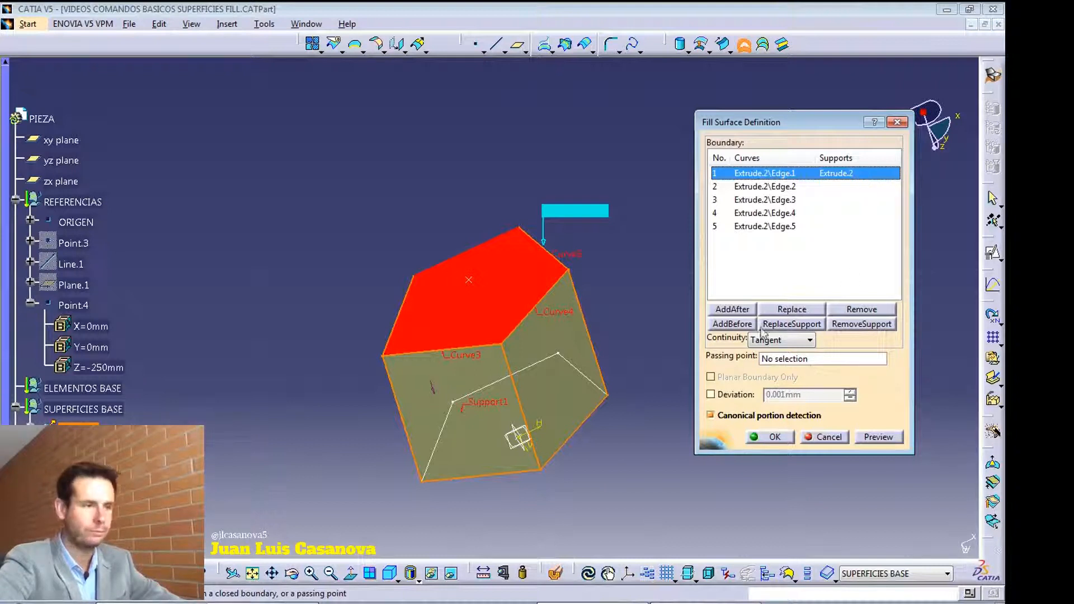
{"action": "left_click", "coordinate": [734, 310]}
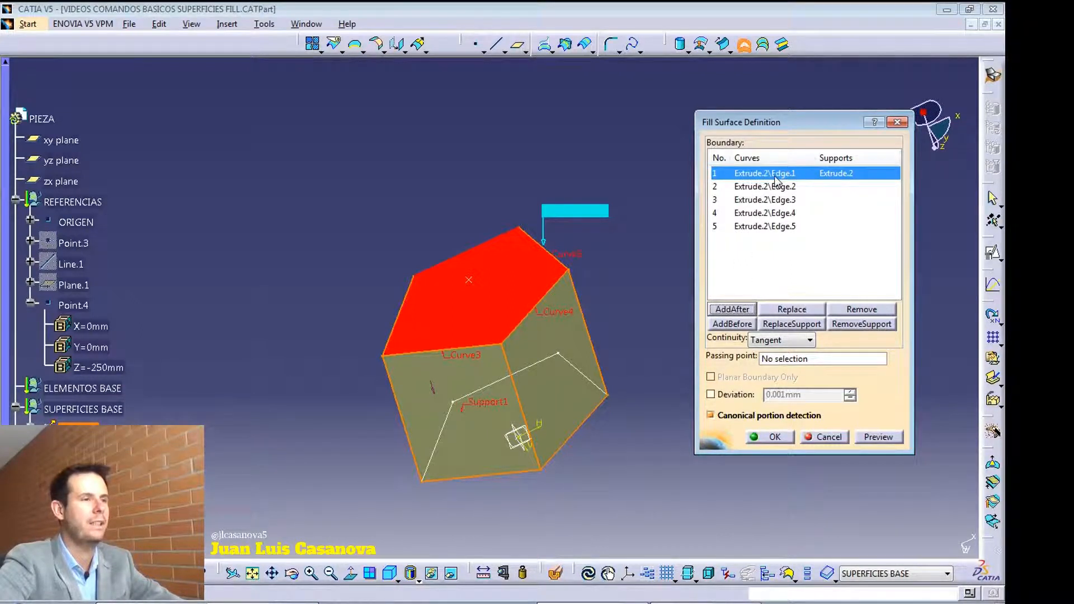
{"action": "left_click", "coordinate": [582, 427]}
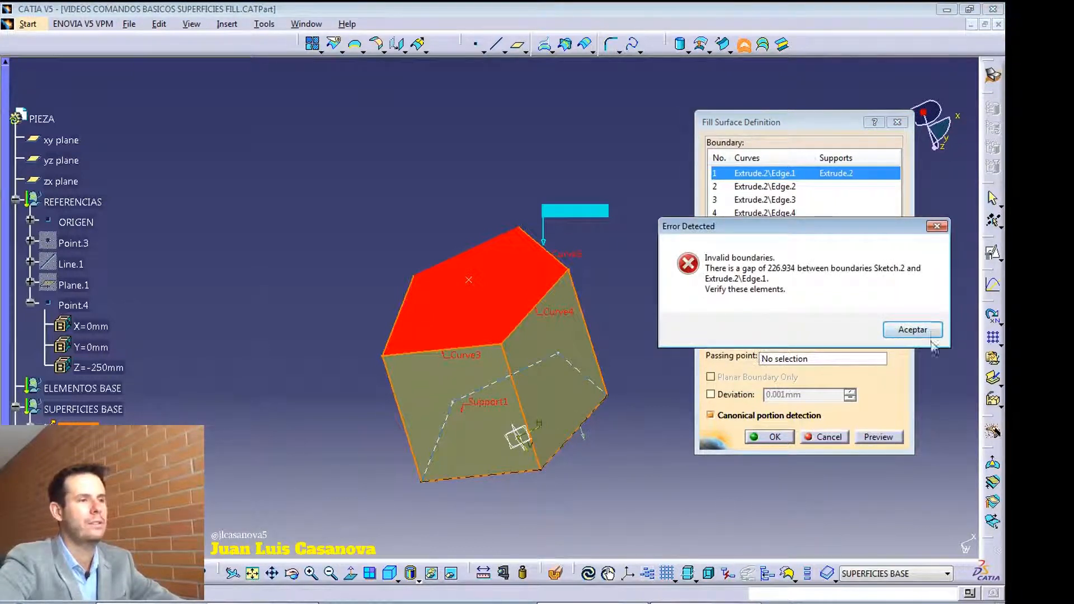
{"action": "left_click", "coordinate": [912, 329]}
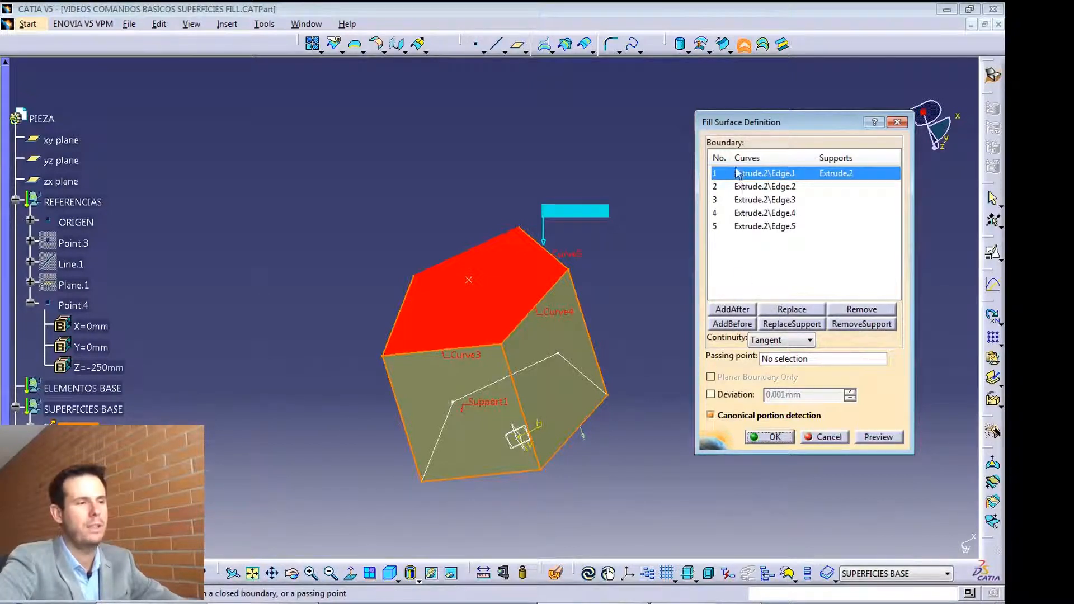
Remove the Extrude.2 support from the first edge of the fill boundary.
{"action": "left_click", "coordinate": [756, 187]}
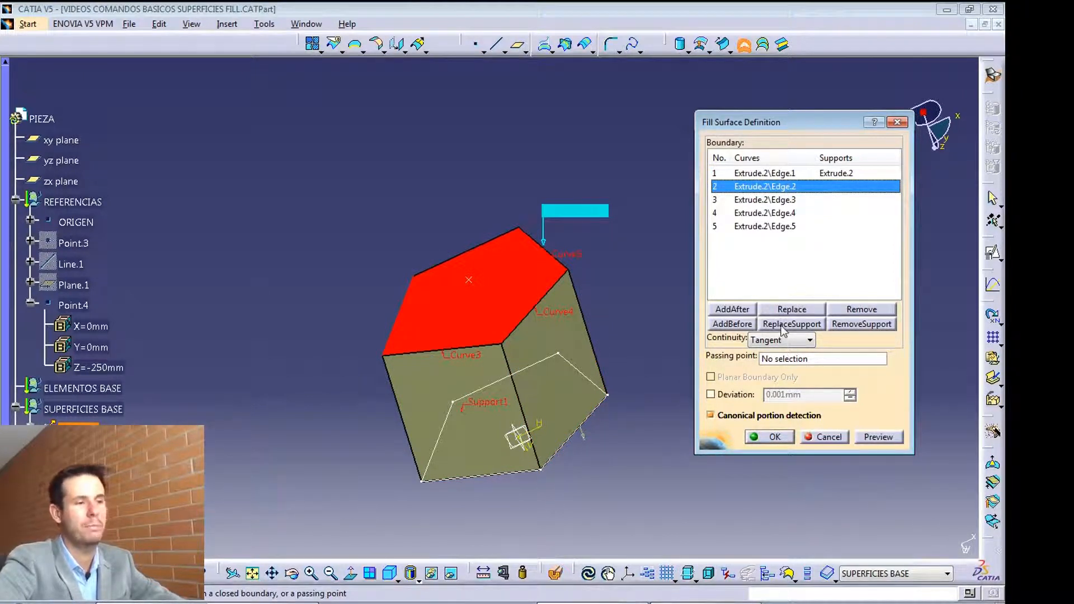
{"action": "left_click", "coordinate": [836, 174]}
{"action": "left_click", "coordinate": [834, 326]}
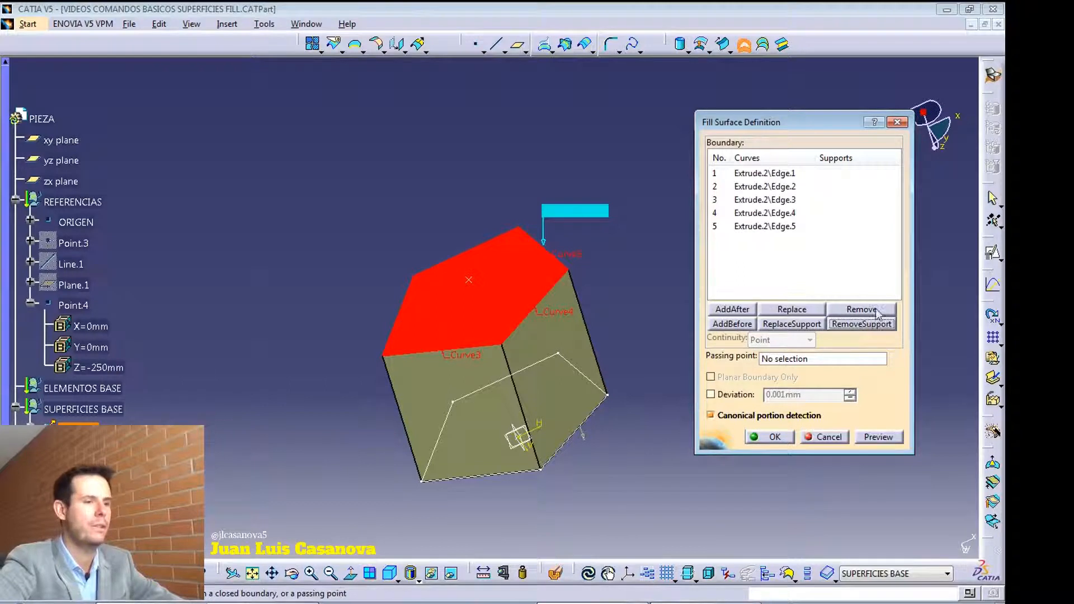
{"action": "left_click", "coordinate": [753, 175]}
{"action": "left_click", "coordinate": [753, 187]}
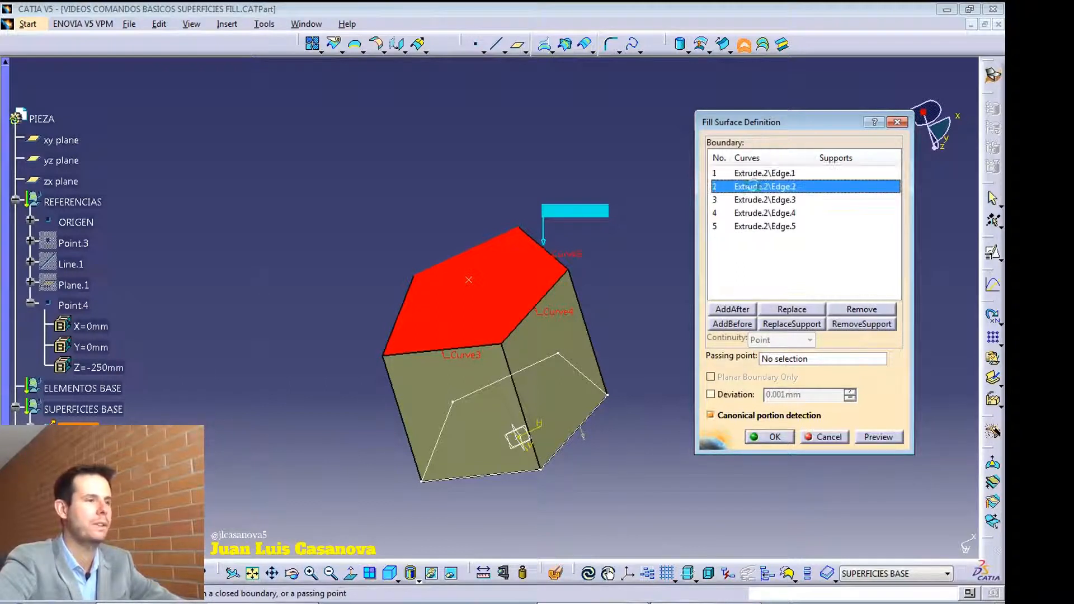
{"action": "left_click", "coordinate": [753, 200]}
Make the fill surface pass through Point.4 above the open end of the prism, preview it and inspect its shape.
{"action": "middle_click_drag", "start_coordinate": [556, 395], "coordinate": [644, 392]}
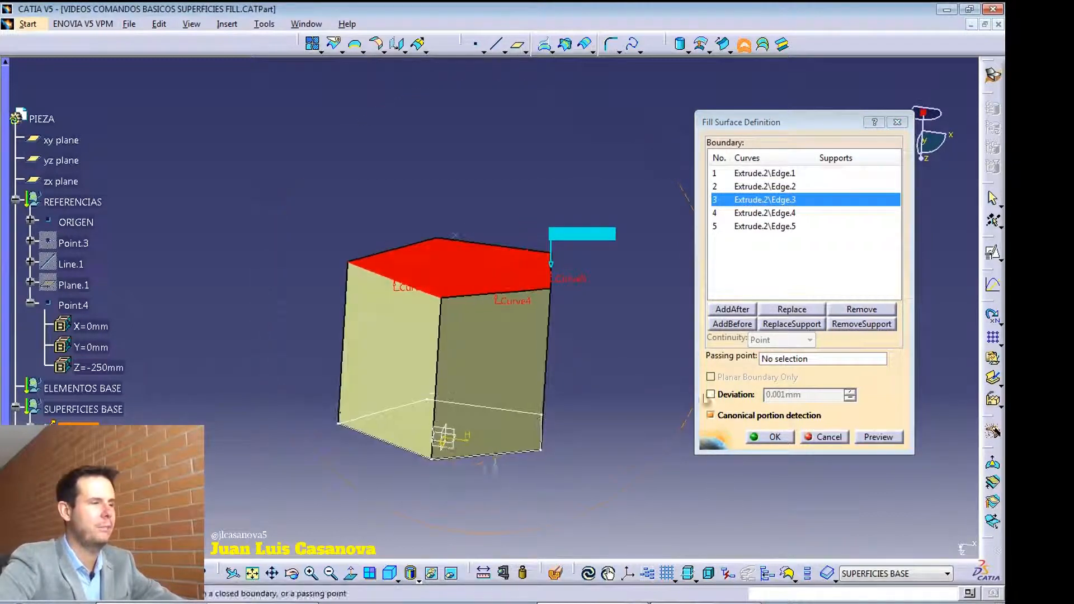
{"action": "left_click", "coordinate": [782, 359]}
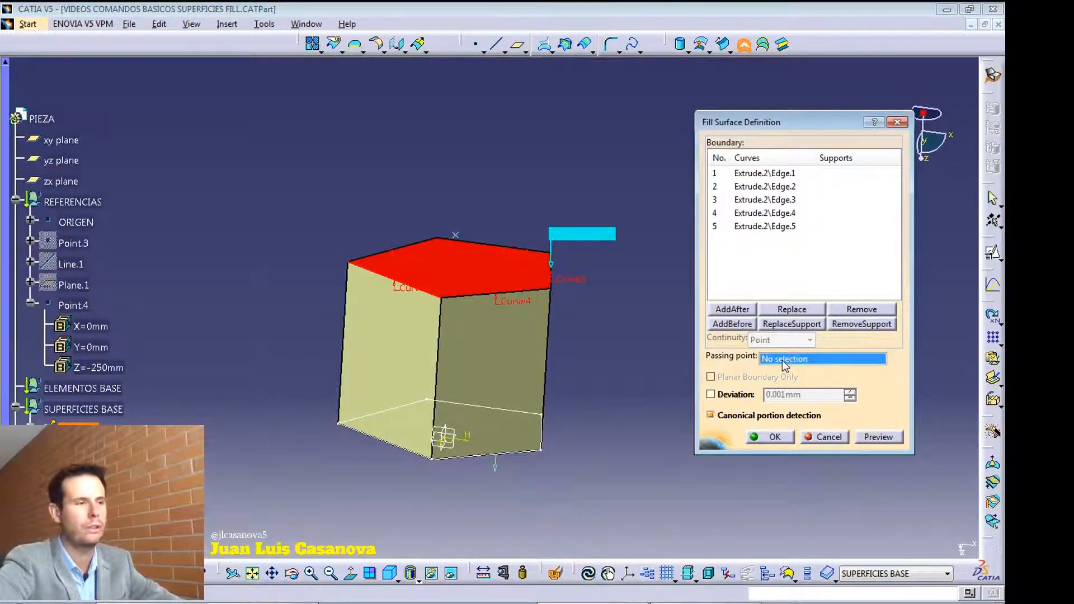
{"action": "middle_click_drag", "start_coordinate": [561, 235], "coordinate": [463, 221]}
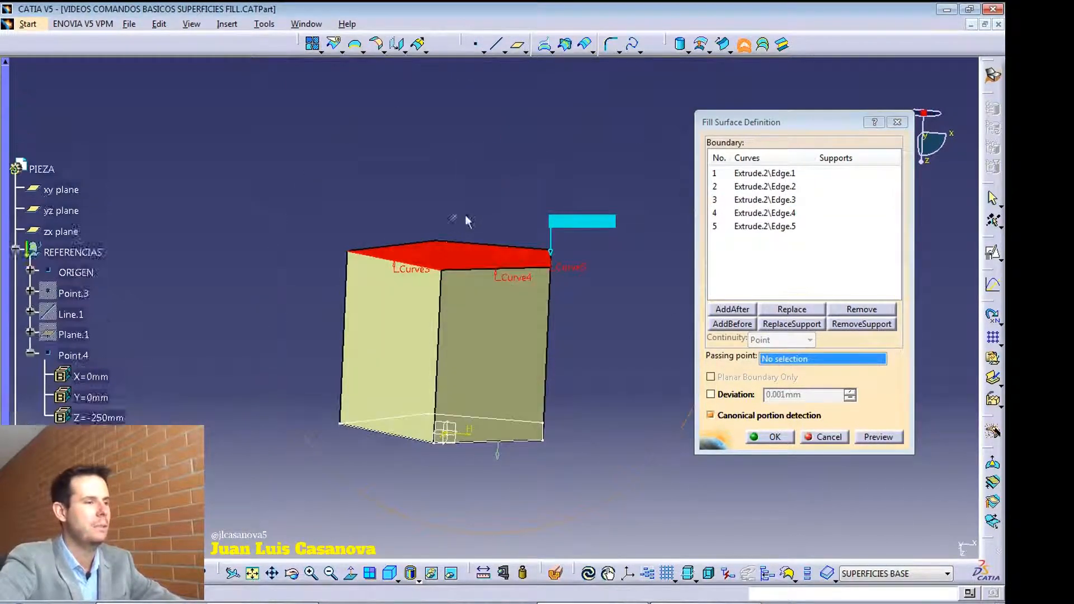
{"action": "left_click", "coordinate": [463, 221]}
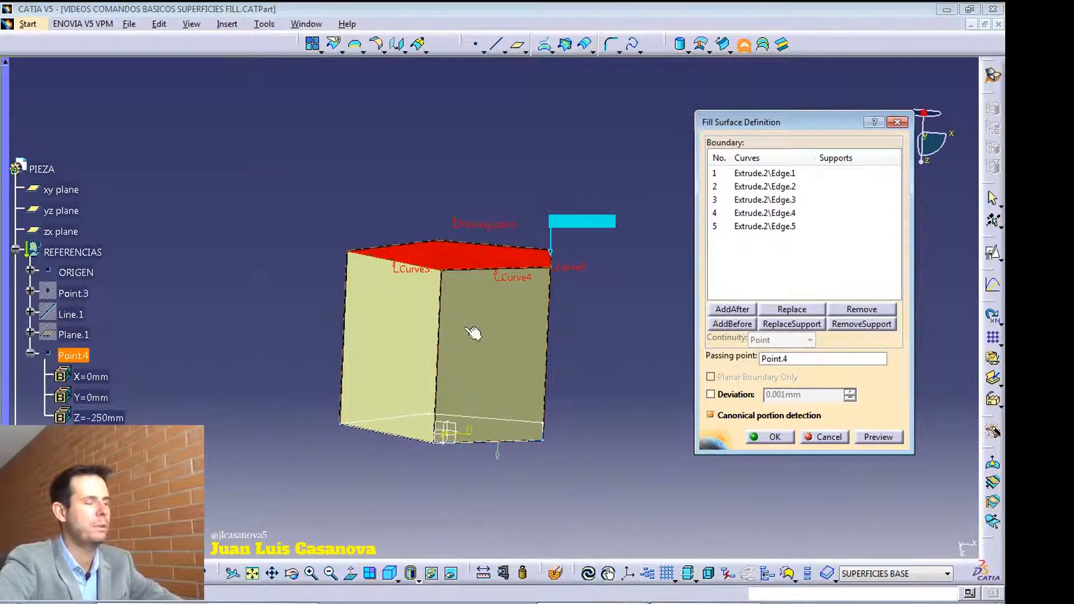
{"action": "left_click", "coordinate": [894, 442]}
{"action": "middle_click_drag", "start_coordinate": [384, 271], "coordinate": [442, 375]}
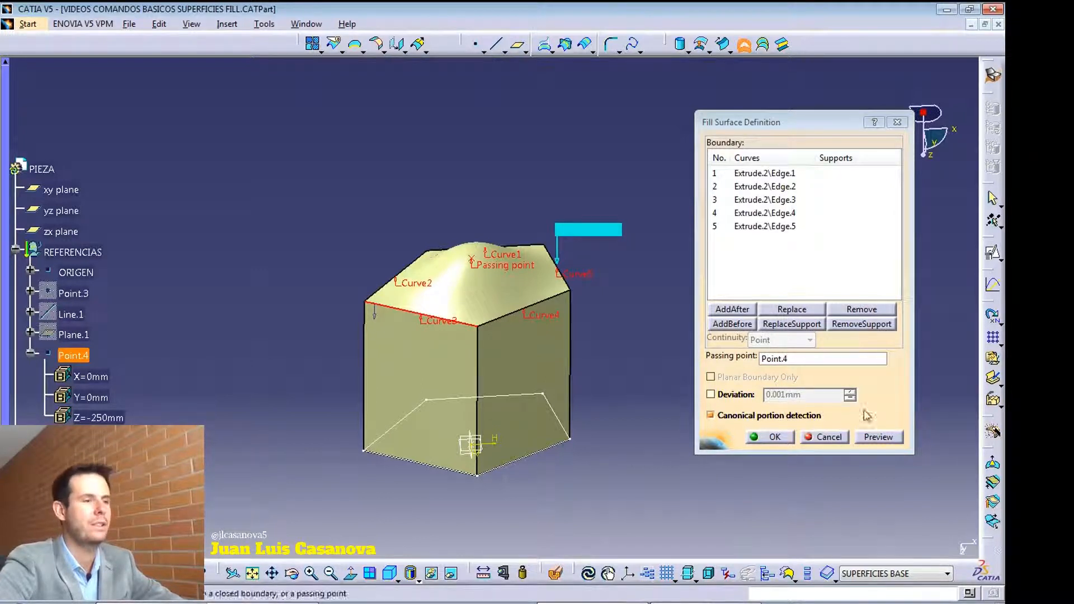
{"action": "middle_click_drag", "start_coordinate": [583, 379], "coordinate": [559, 370]}
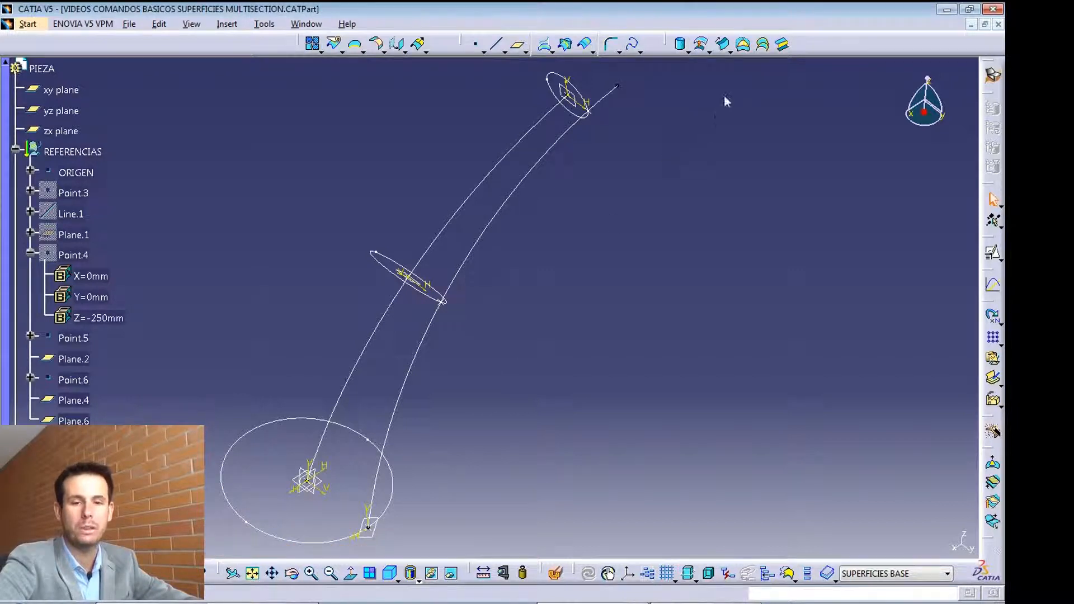
Start a Multi-Sections Surface in the curved-tube part and add the circles of Sketch.4, Sketch.5 and Sketch.6 as sections, from largest to smallest.
{"action": "left_click", "coordinate": [762, 47]}
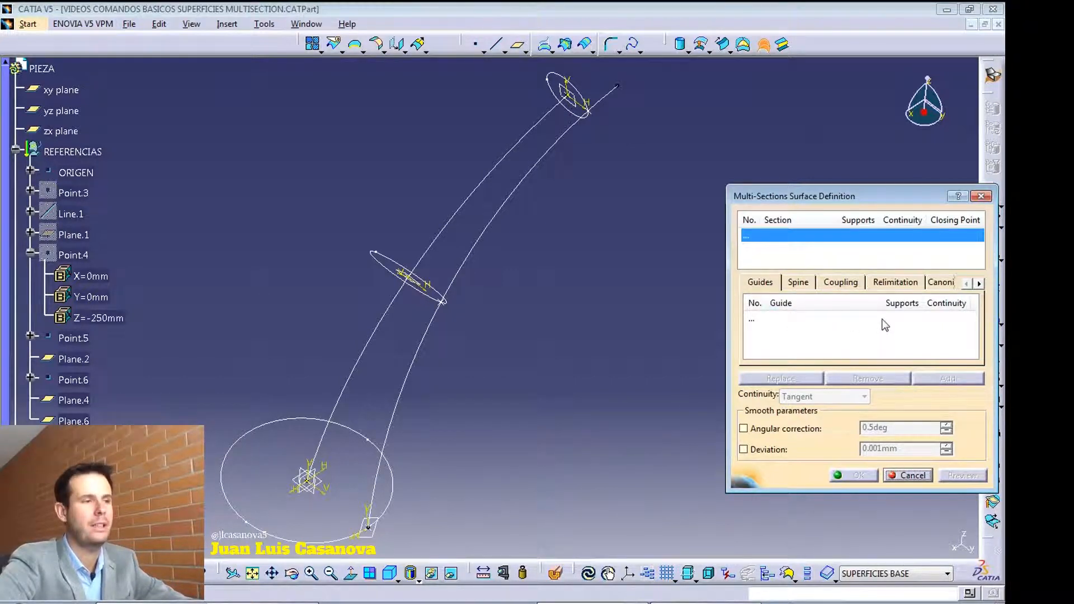
{"action": "middle_click_drag", "start_coordinate": [504, 445], "coordinate": [491, 360]}
{"action": "middle_click_drag", "start_coordinate": [537, 278], "coordinate": [537, 338]}
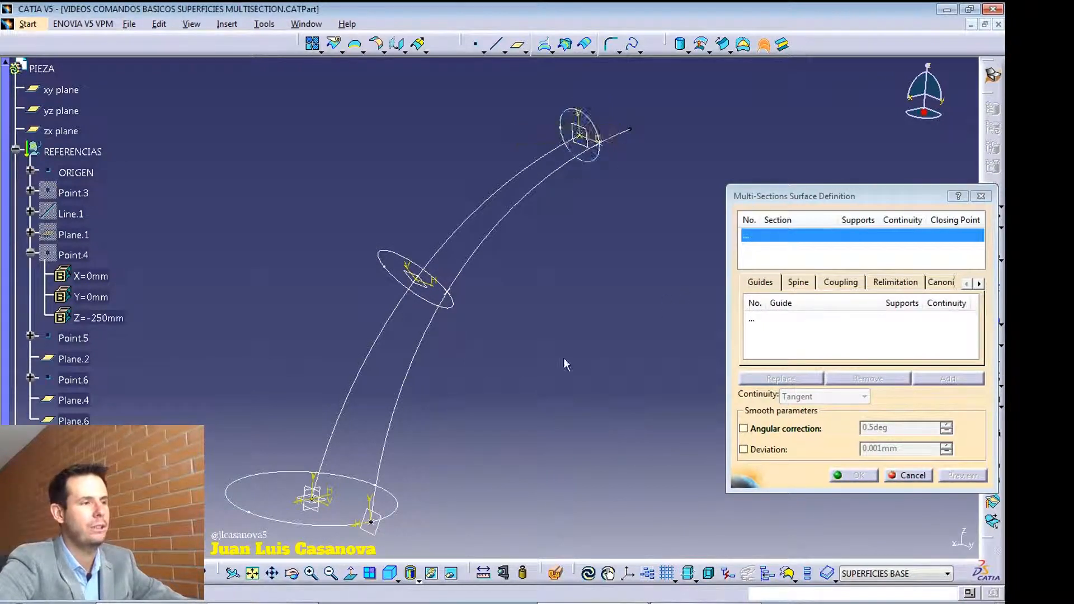
{"action": "left_click", "coordinate": [333, 526]}
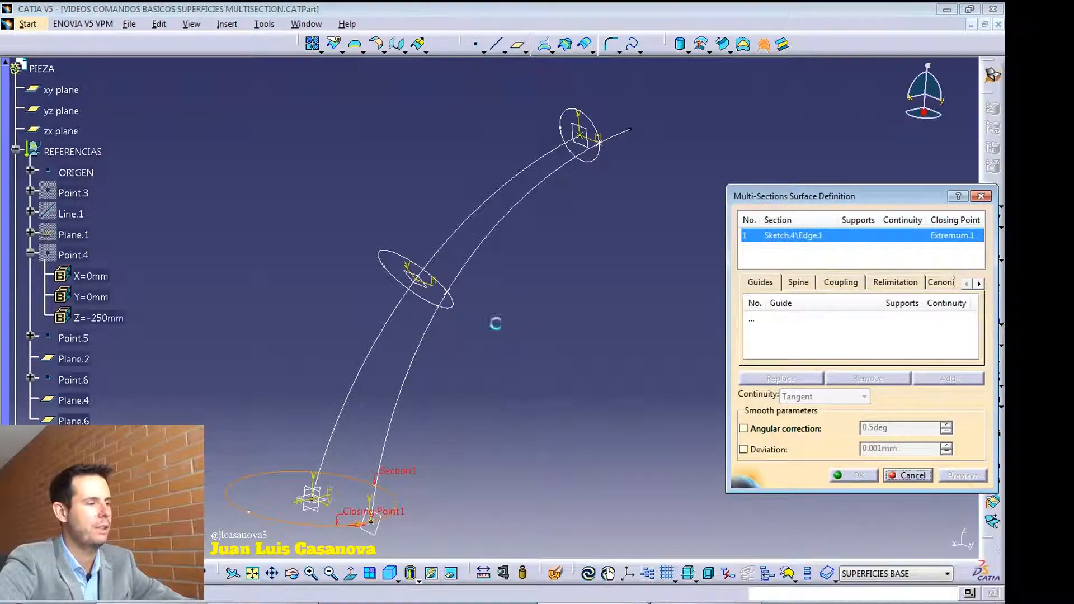
{"action": "left_click", "coordinate": [454, 305]}
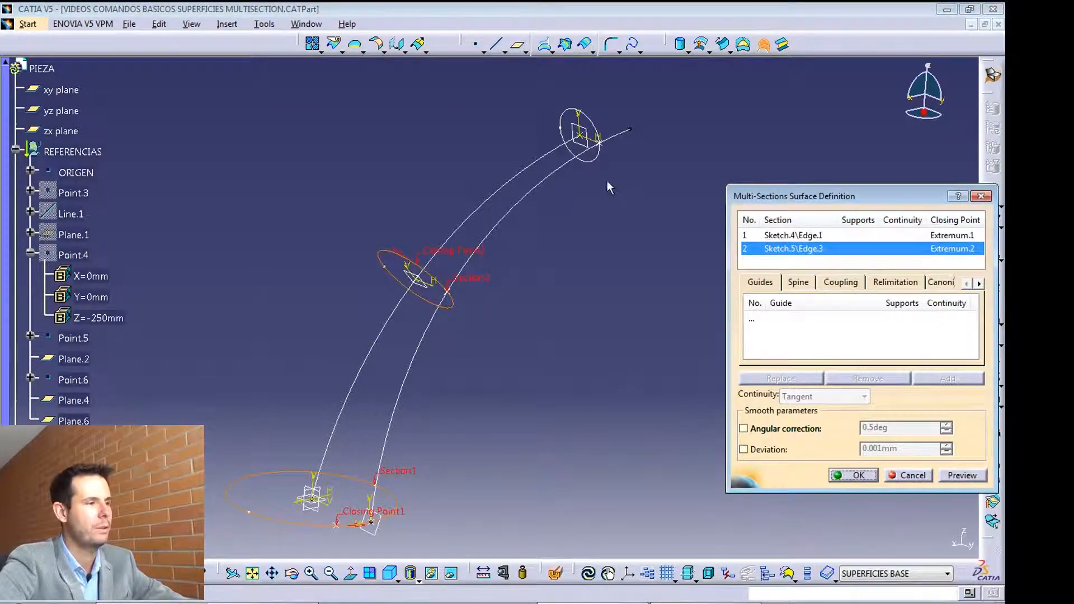
{"action": "left_click", "coordinate": [600, 161]}
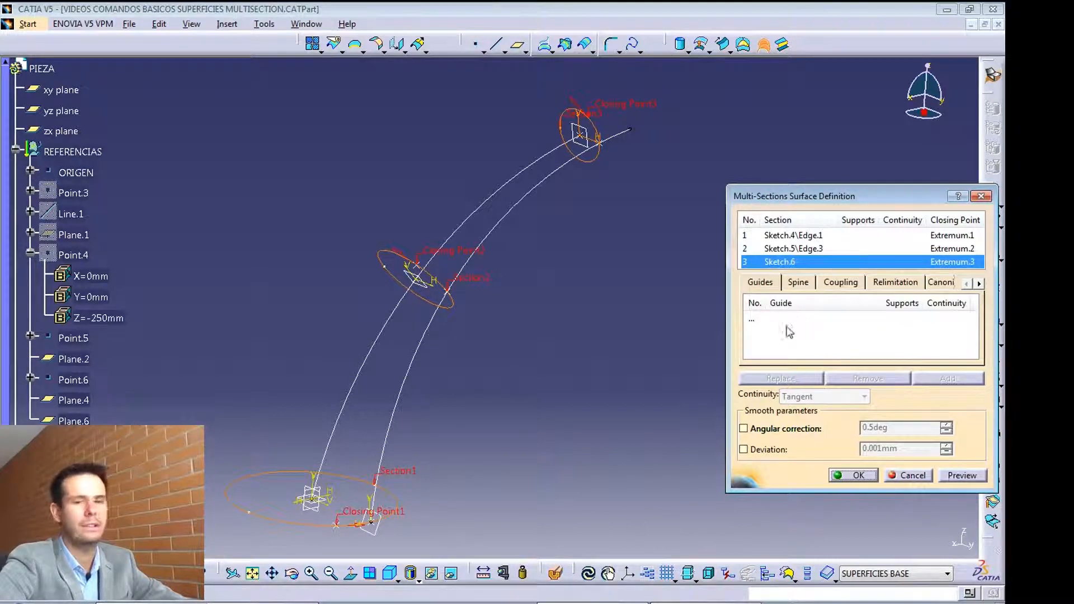
Add the outer curve Sketch.7 as the guide of the multi-sections surface and preview it.
{"action": "left_click", "coordinate": [768, 319]}
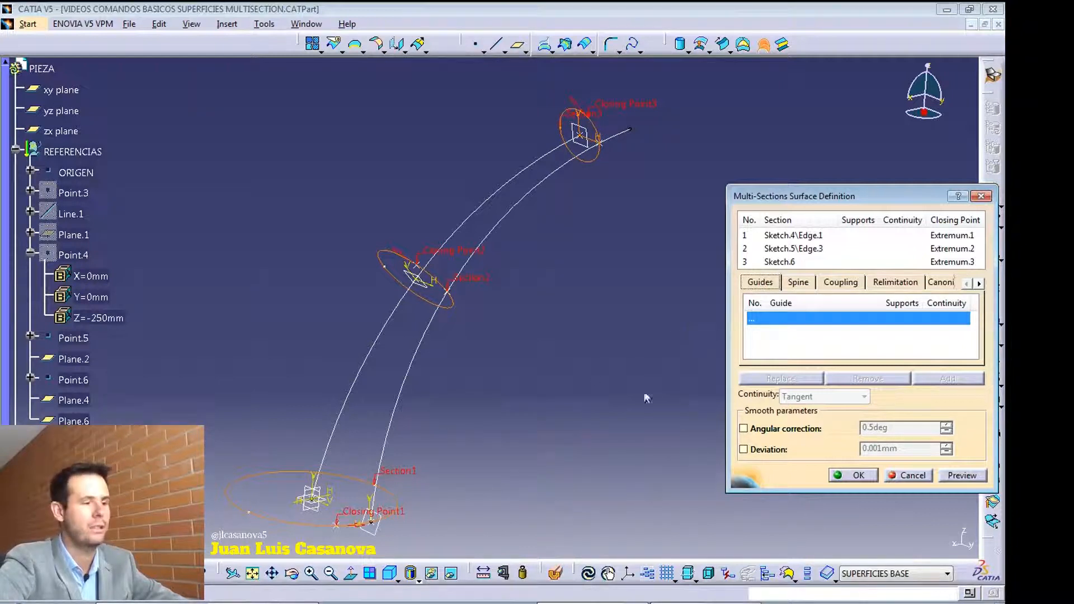
{"action": "left_click", "coordinate": [434, 334]}
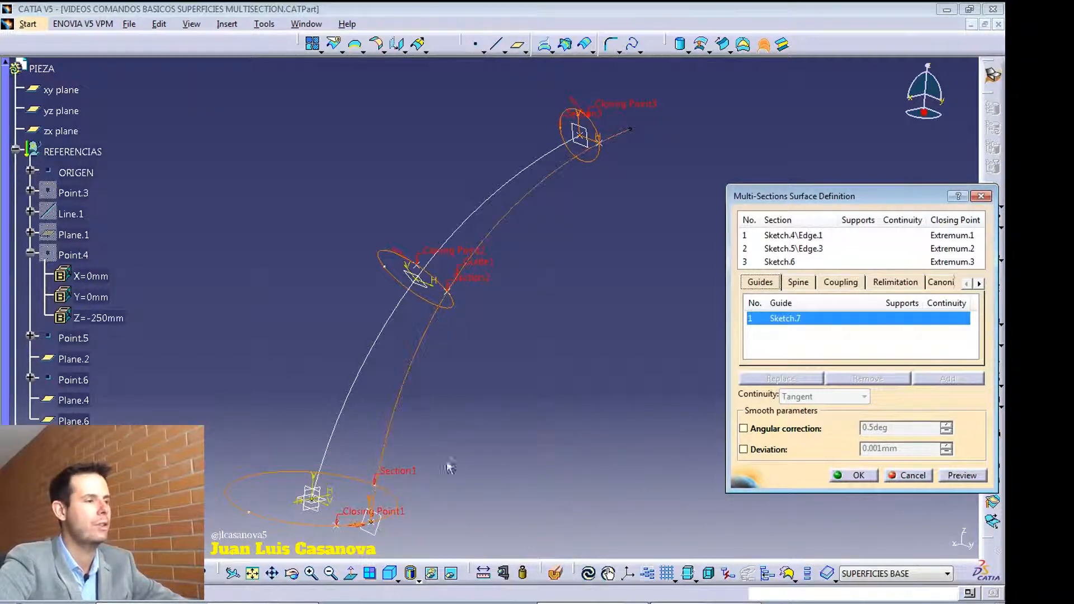
{"action": "left_click", "coordinate": [962, 475]}
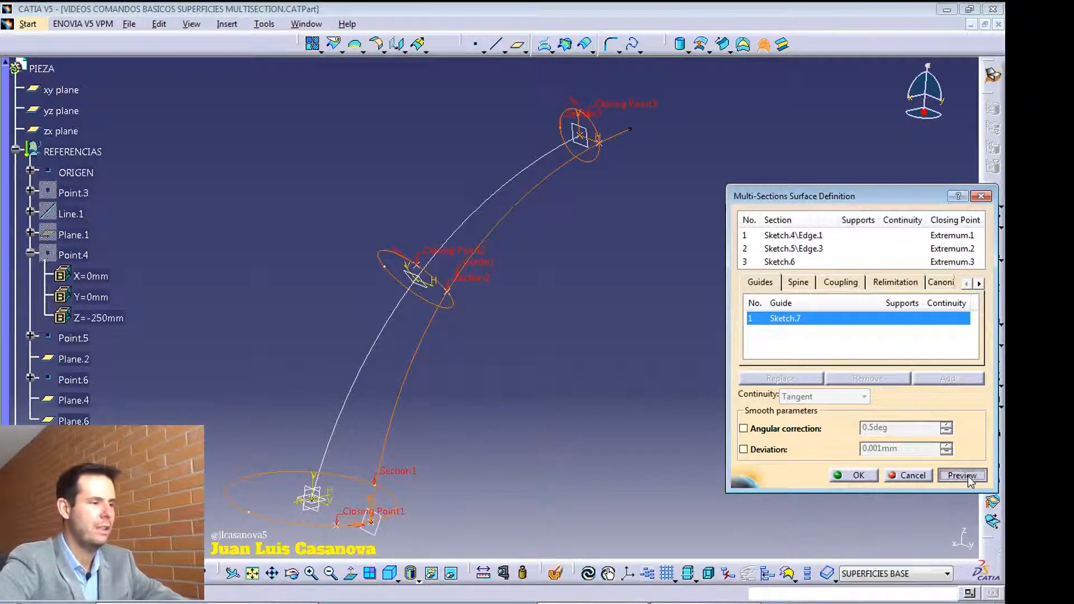
Examine the closing points and their directions at the base, middle and end sections of the previewed surface.
{"action": "scroll", "coordinate": [584, 475], "scroll_direction": "up", "scroll_amount": 3}
{"action": "middle_click_drag", "start_coordinate": [583, 475], "coordinate": [541, 272]}
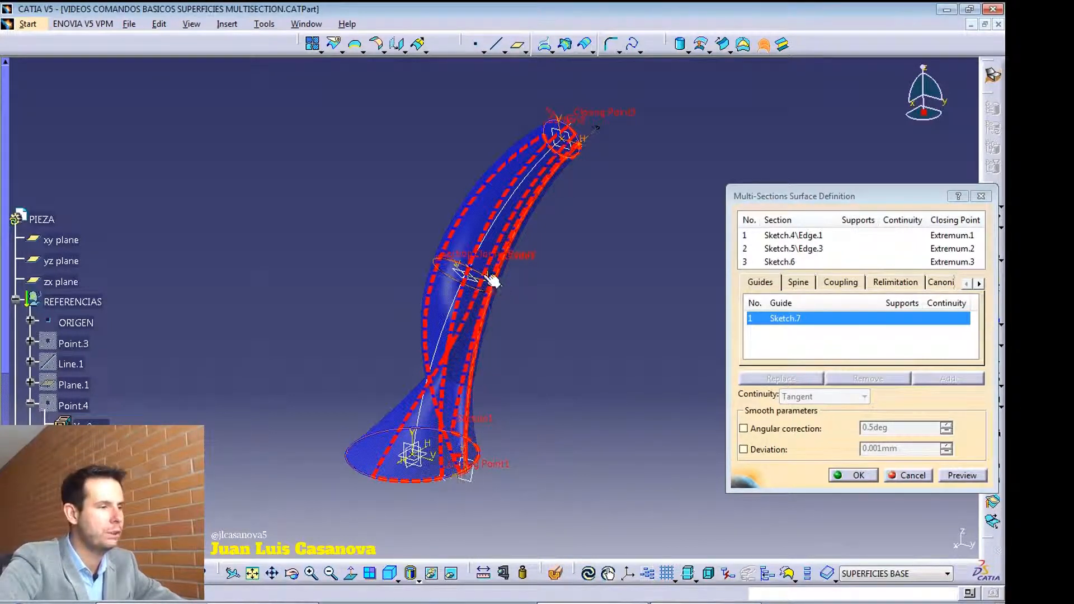
{"action": "middle_click_drag", "start_coordinate": [571, 384], "coordinate": [614, 142]}
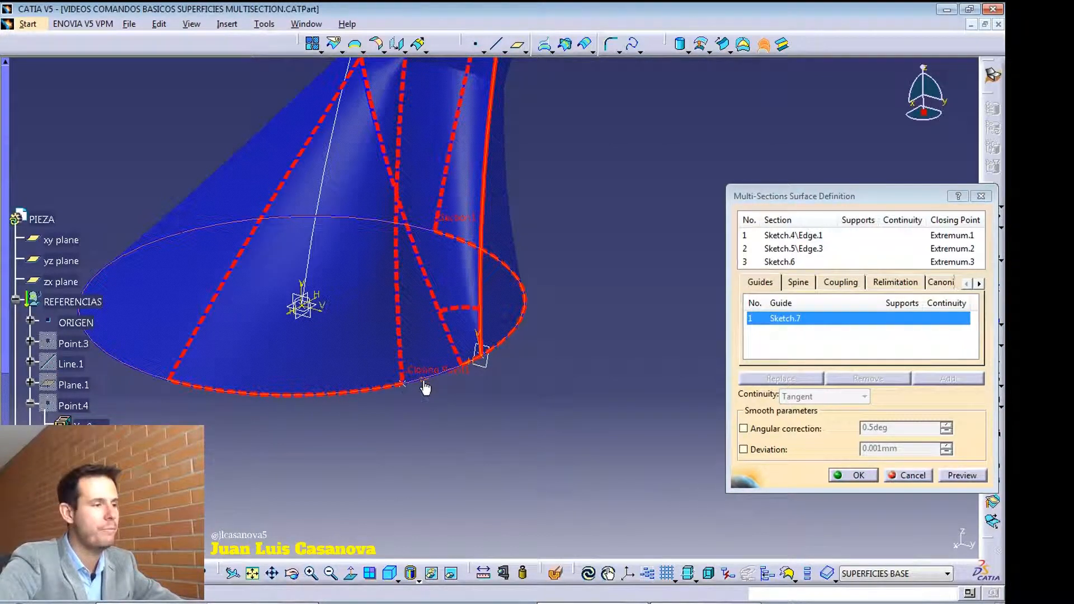
{"action": "middle_click_drag", "start_coordinate": [547, 251], "coordinate": [524, 403]}
{"action": "middle_click_drag", "start_coordinate": [539, 157], "coordinate": [520, 454]}
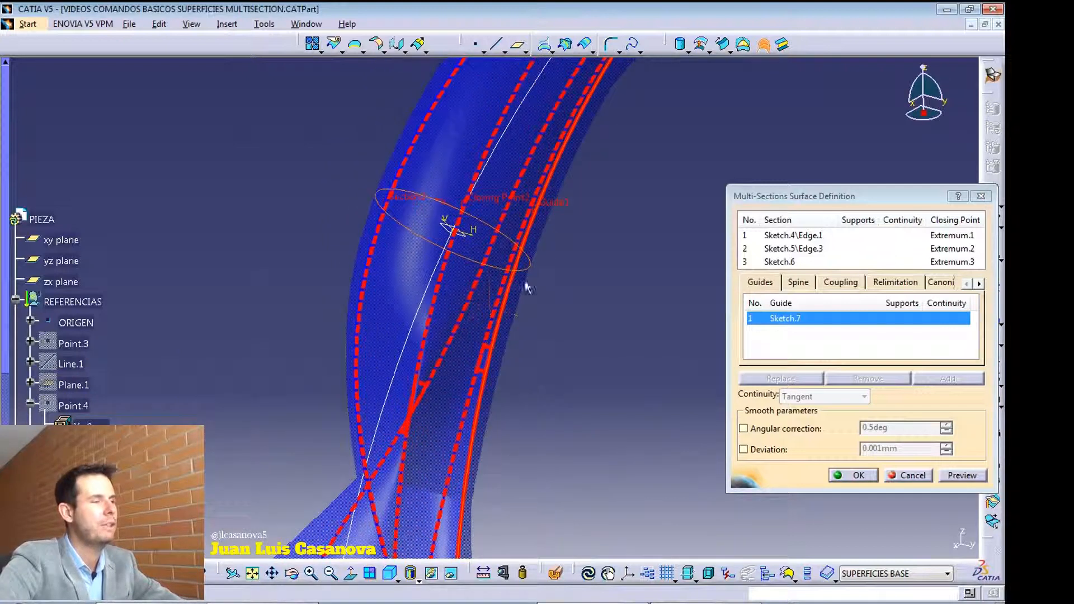
{"action": "middle_click_drag", "start_coordinate": [627, 171], "coordinate": [532, 447]}
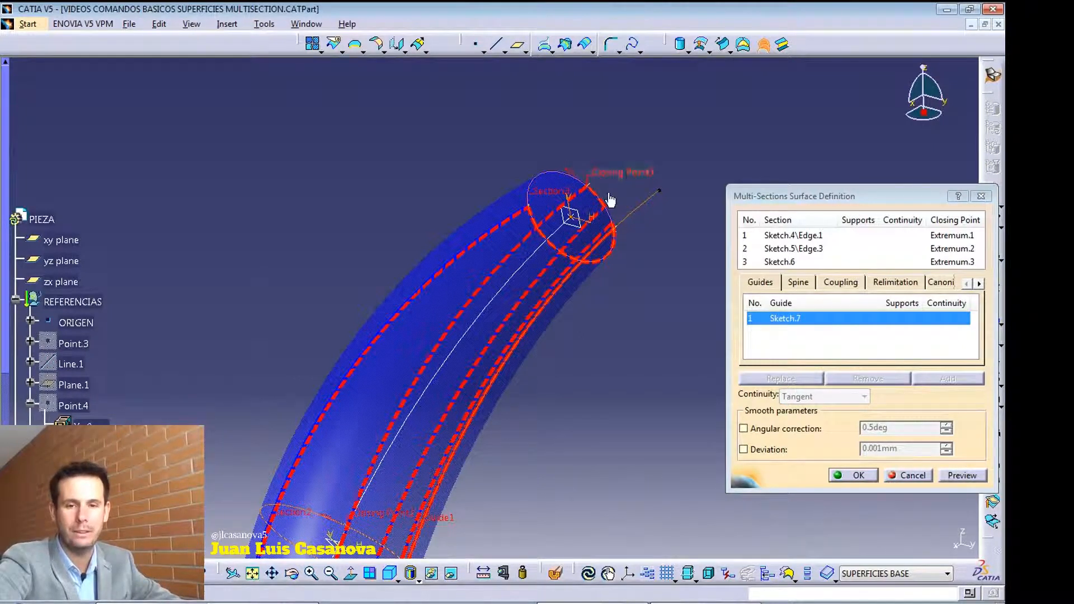
{"action": "middle_click_drag", "start_coordinate": [631, 305], "coordinate": [675, 236]}
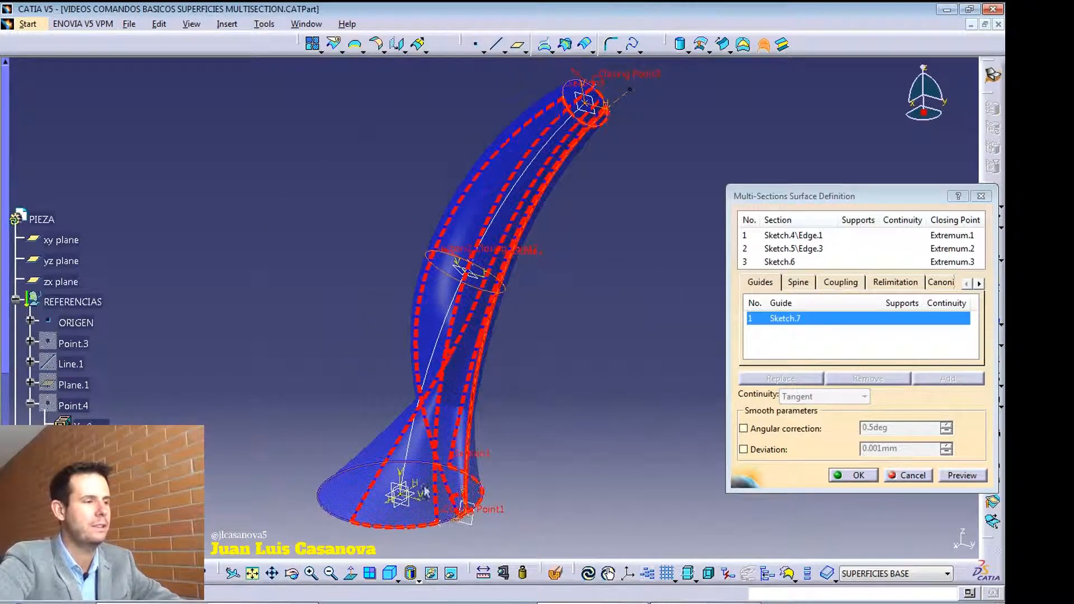
Reverse the closing point direction on the large base section, preview the multi-sections surface again and inspect it.
{"action": "middle_click_drag", "start_coordinate": [576, 389], "coordinate": [556, 325]}
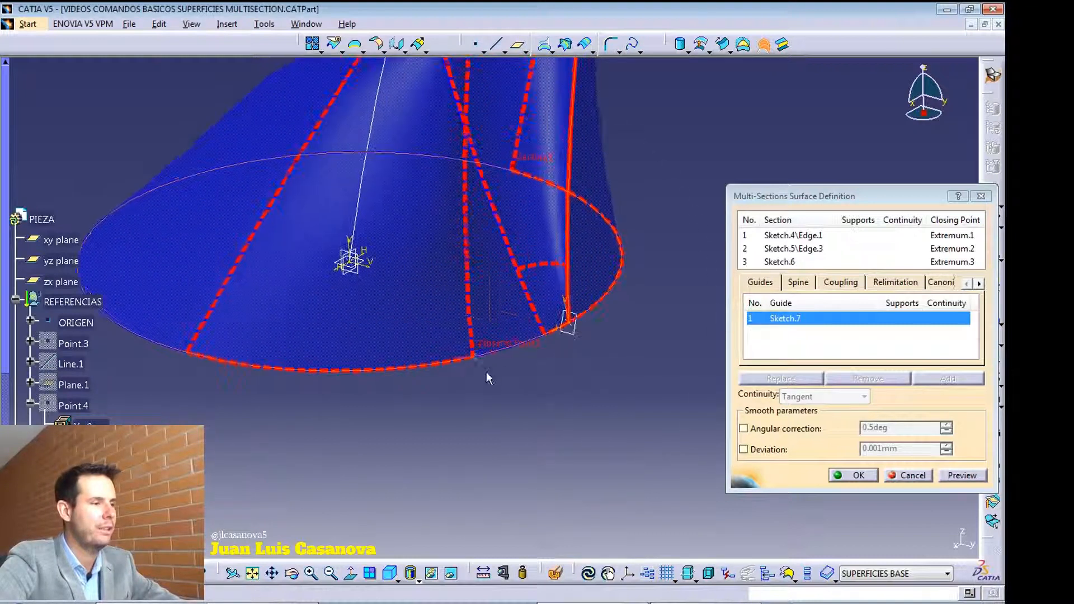
{"action": "scroll", "coordinate": [487, 365], "scroll_direction": "down", "scroll_amount": 1}
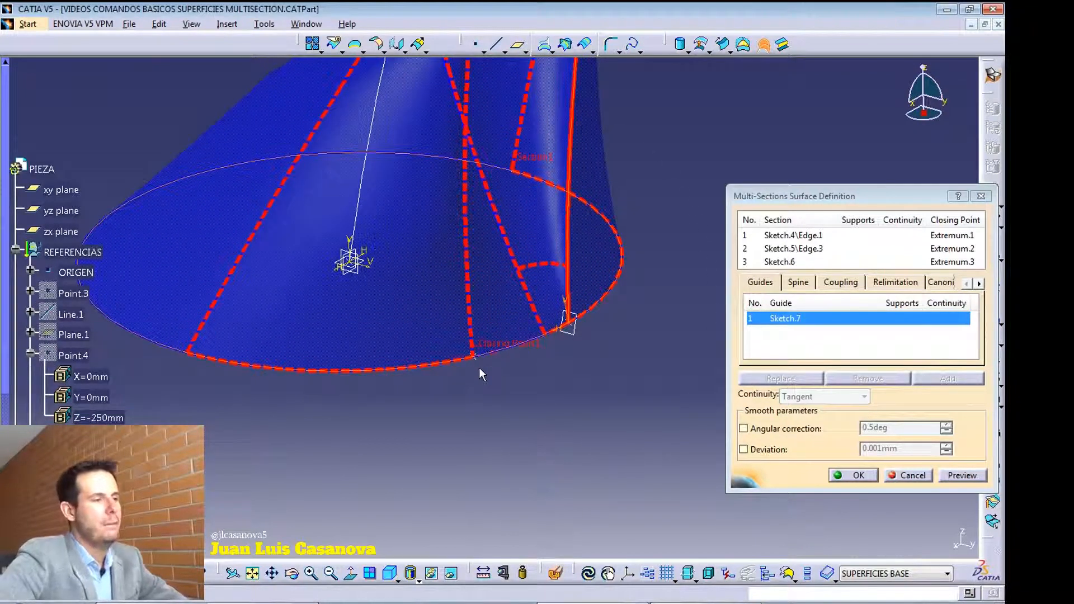
{"action": "left_click", "coordinate": [491, 354]}
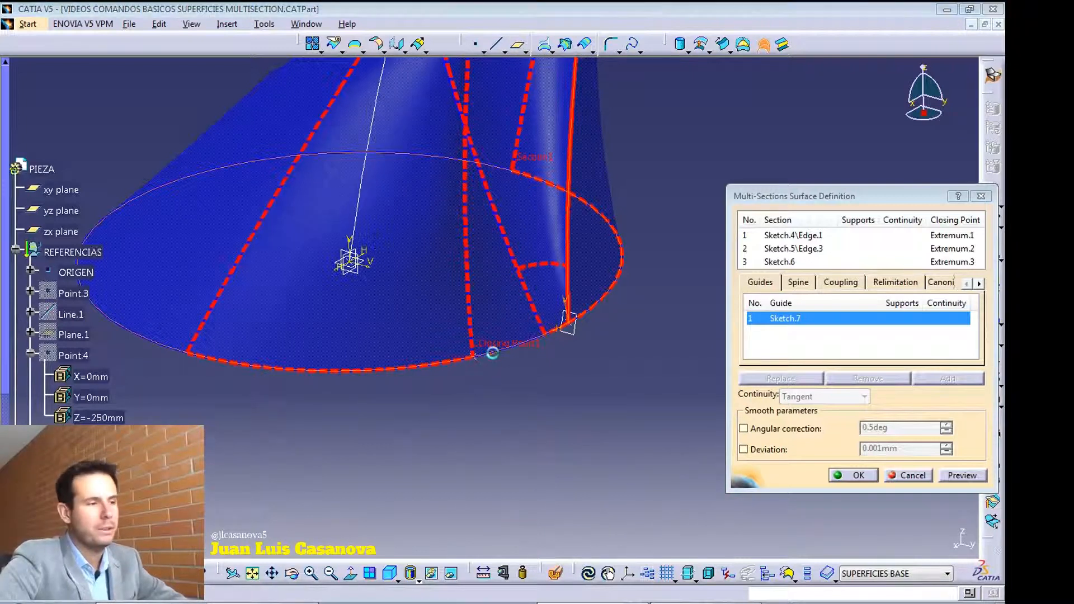
{"action": "middle_click_drag", "start_coordinate": [529, 388], "coordinate": [527, 461]}
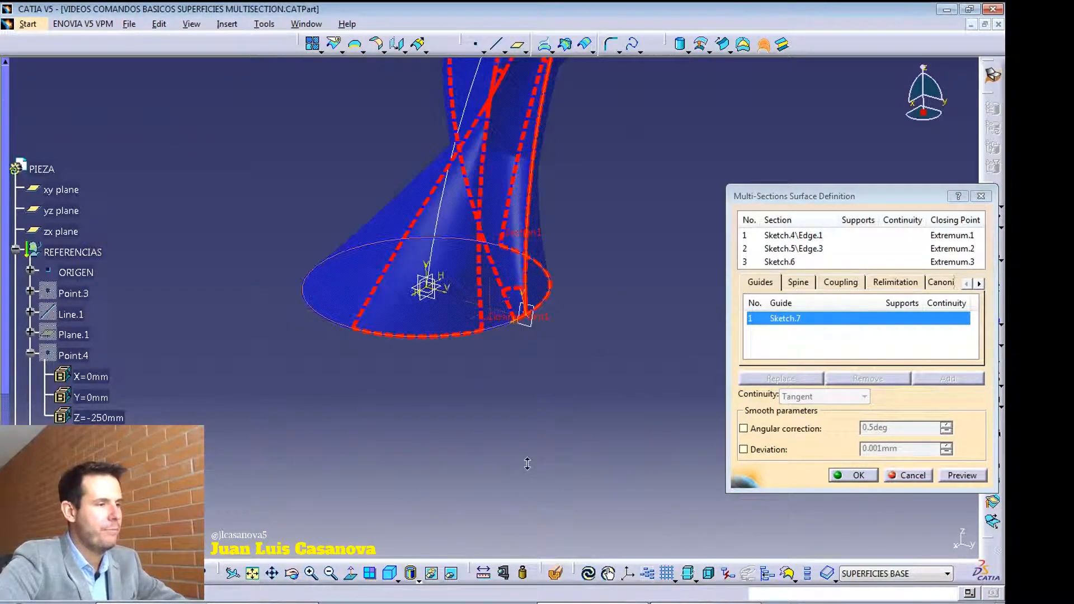
{"action": "scroll", "coordinate": [666, 163], "scroll_direction": "up", "scroll_amount": 1}
{"action": "middle_click_drag", "start_coordinate": [667, 163], "coordinate": [623, 352]}
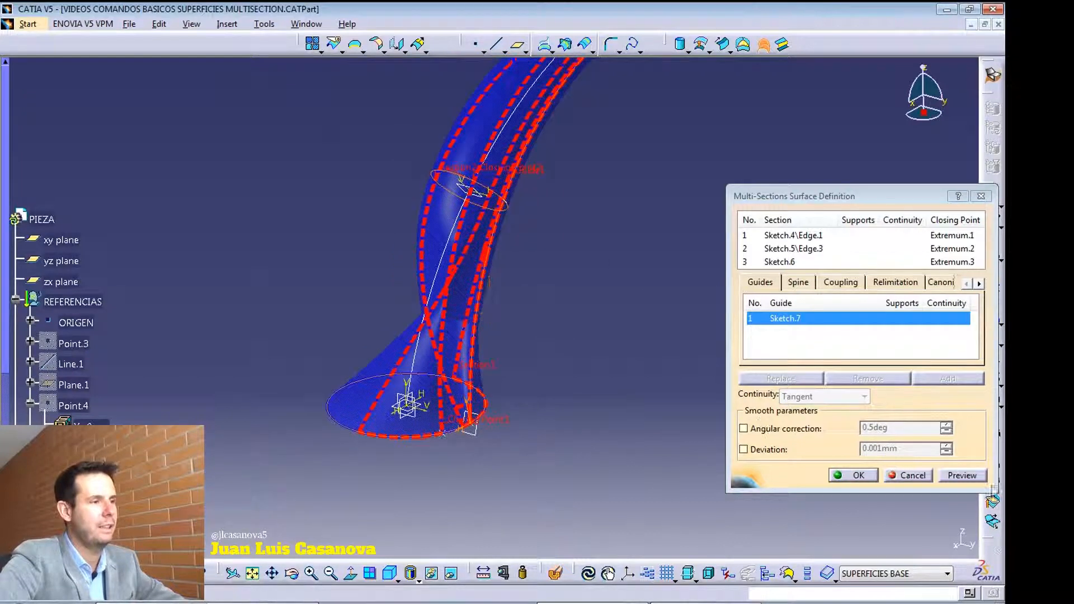
{"action": "left_click", "coordinate": [974, 475]}
{"action": "mouse_move", "coordinate": [580, 281]}
{"action": "middle_mouse_down"}
{"action": "mouse_move", "coordinate": [567, 304]}
{"action": "mouse_move", "coordinate": [563, 281]}
{"action": "middle_mouse_up"}
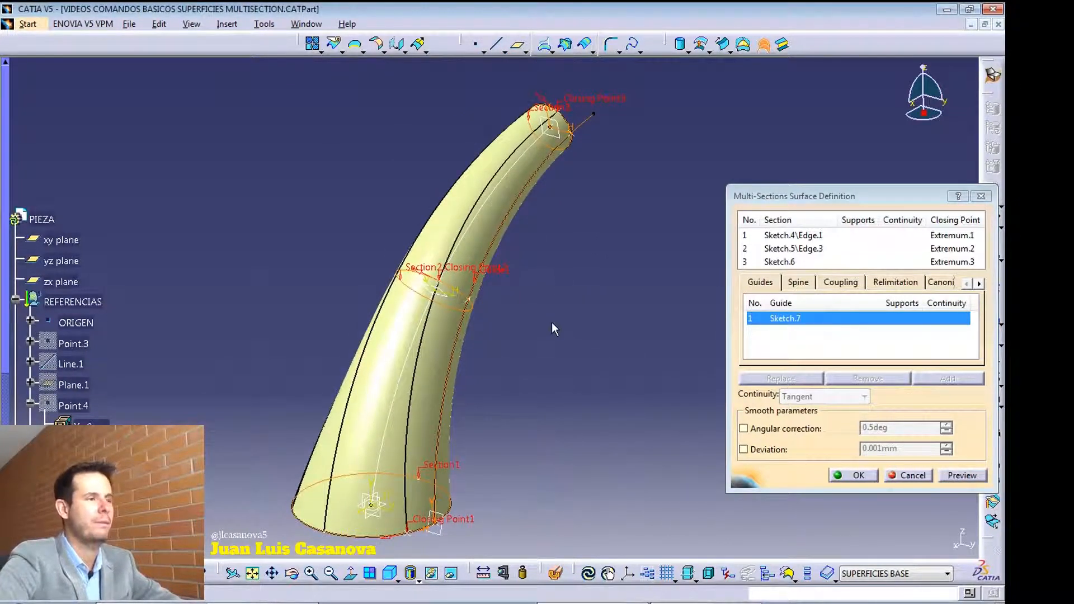
{"action": "middle_click_drag", "start_coordinate": [570, 390], "coordinate": [586, 343]}
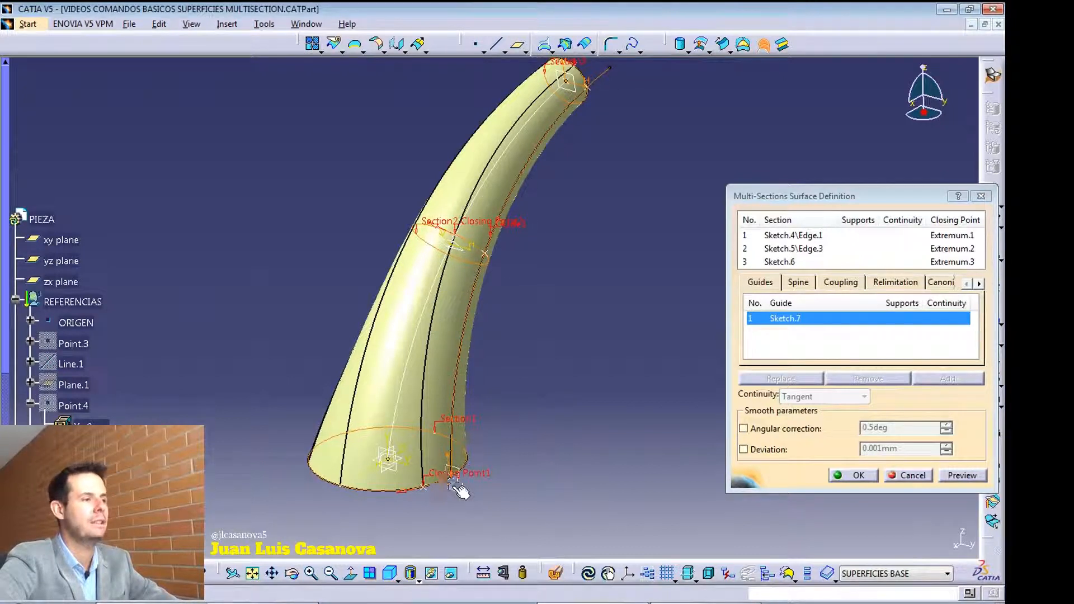
Set the central curve Sketch.3 as the spine of the multi-sections surface and preview it.
{"action": "left_click", "coordinate": [801, 284]}
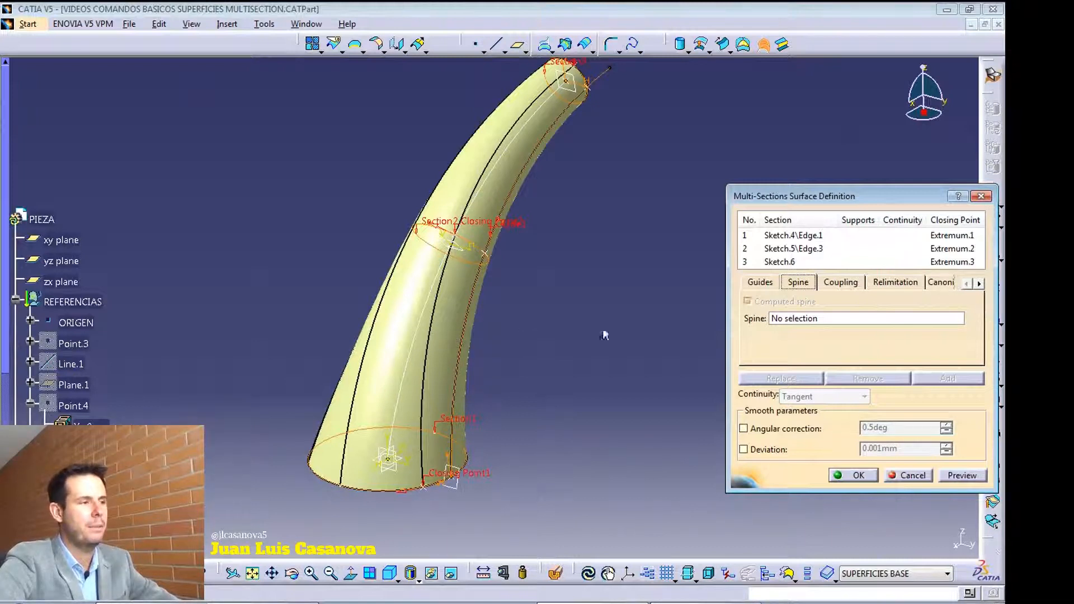
{"action": "left_click", "coordinate": [813, 325]}
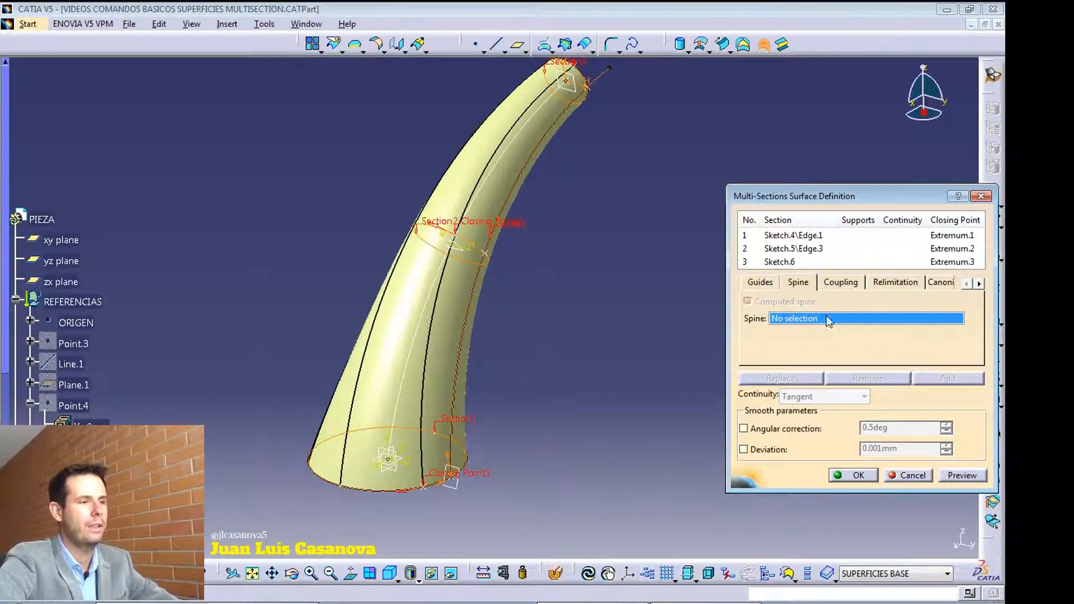
{"action": "left_click", "coordinate": [419, 358]}
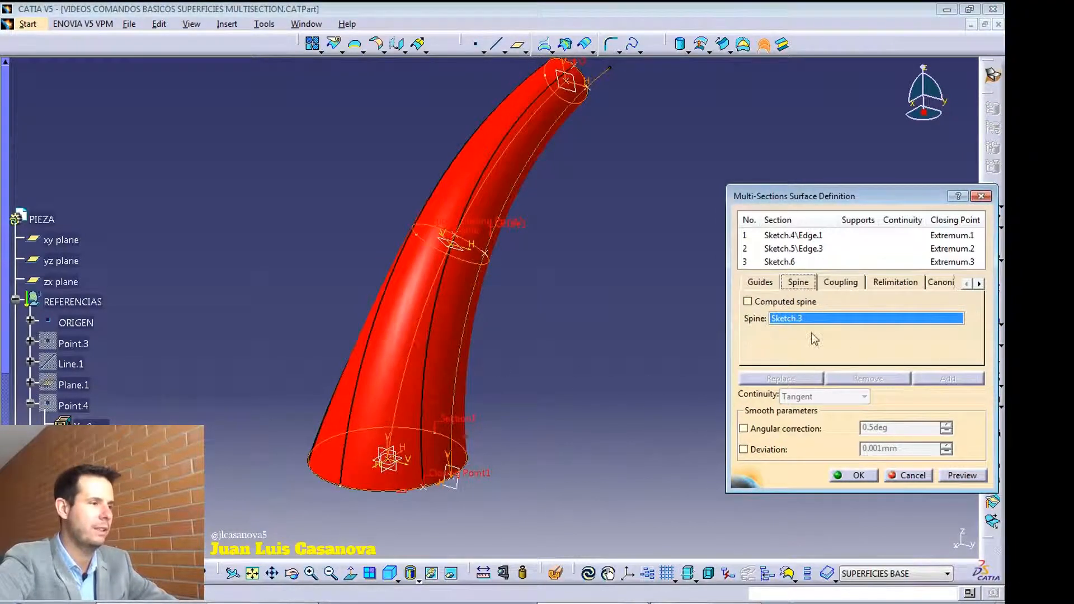
{"action": "left_click", "coordinate": [969, 479]}
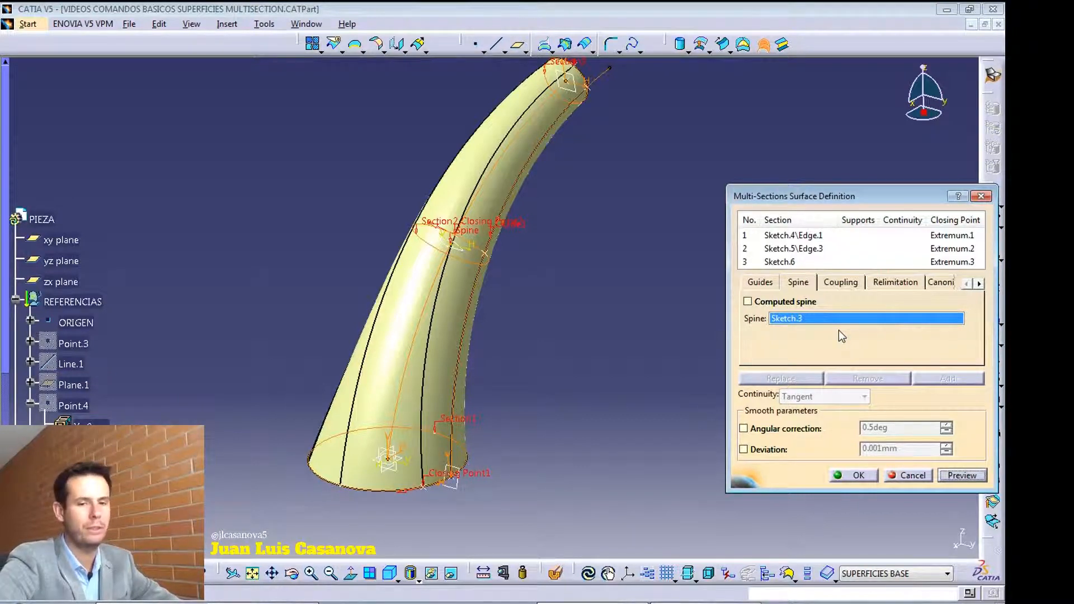
Review the guide, coupling and relimitation options of the multi-sections surface and examine the previewed tube.
{"action": "left_click", "coordinate": [760, 283]}
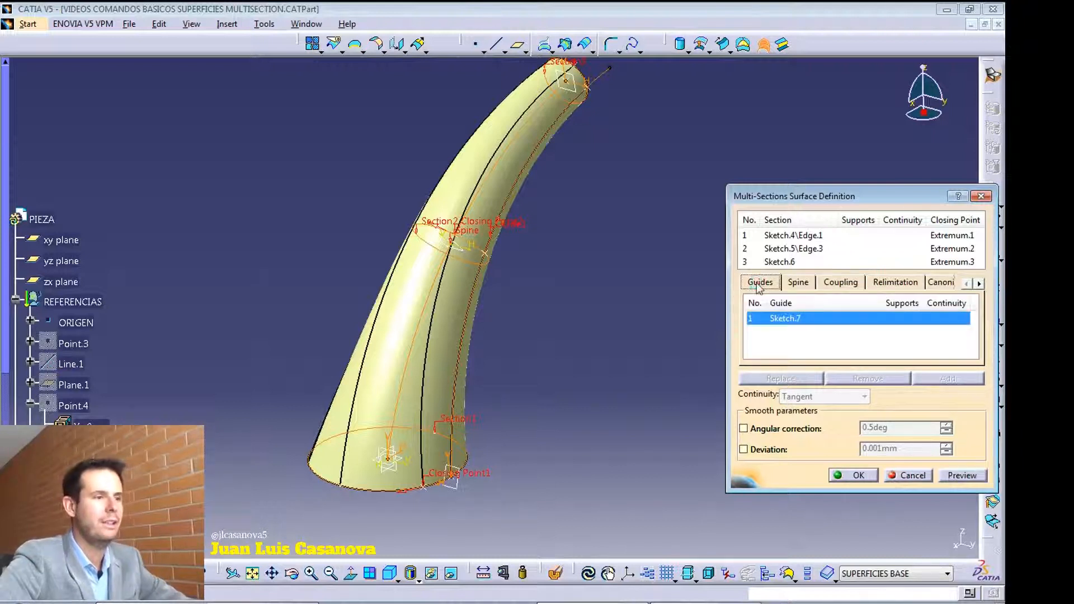
{"action": "left_click", "coordinate": [979, 284]}
{"action": "left_click", "coordinate": [980, 284]}
{"action": "left_click", "coordinate": [967, 283]}
{"action": "left_click", "coordinate": [967, 284]}
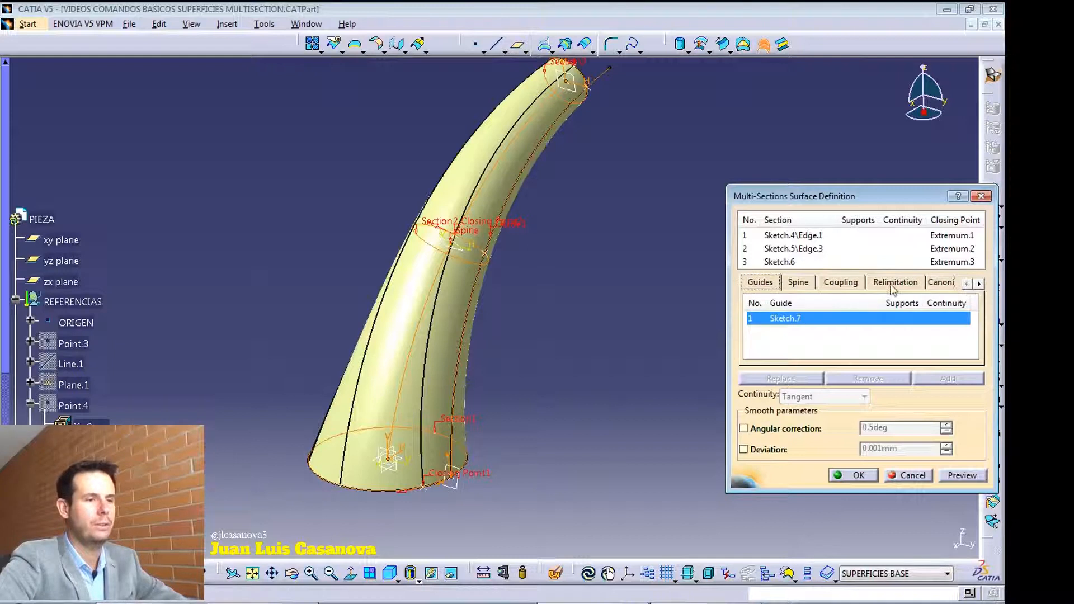
{"action": "left_click", "coordinate": [843, 282]}
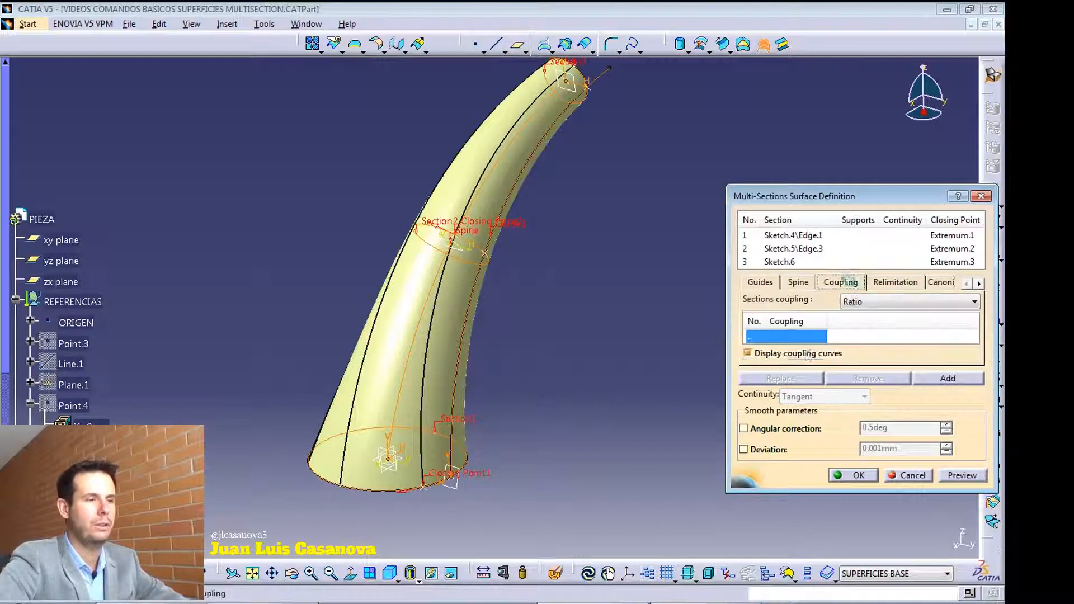
{"action": "left_click", "coordinate": [893, 285]}
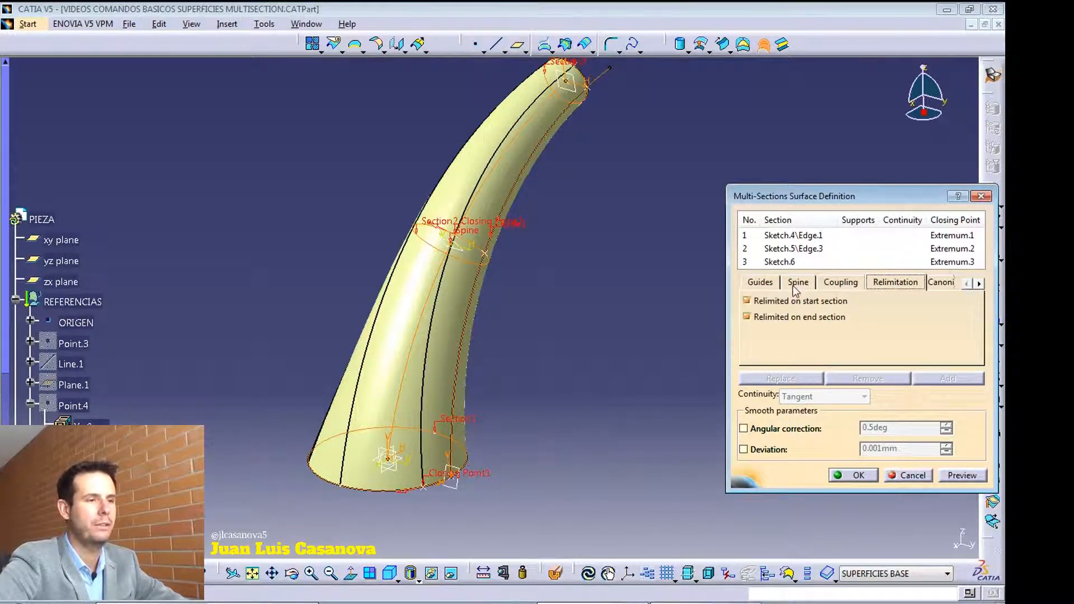
{"action": "left_click", "coordinate": [761, 283]}
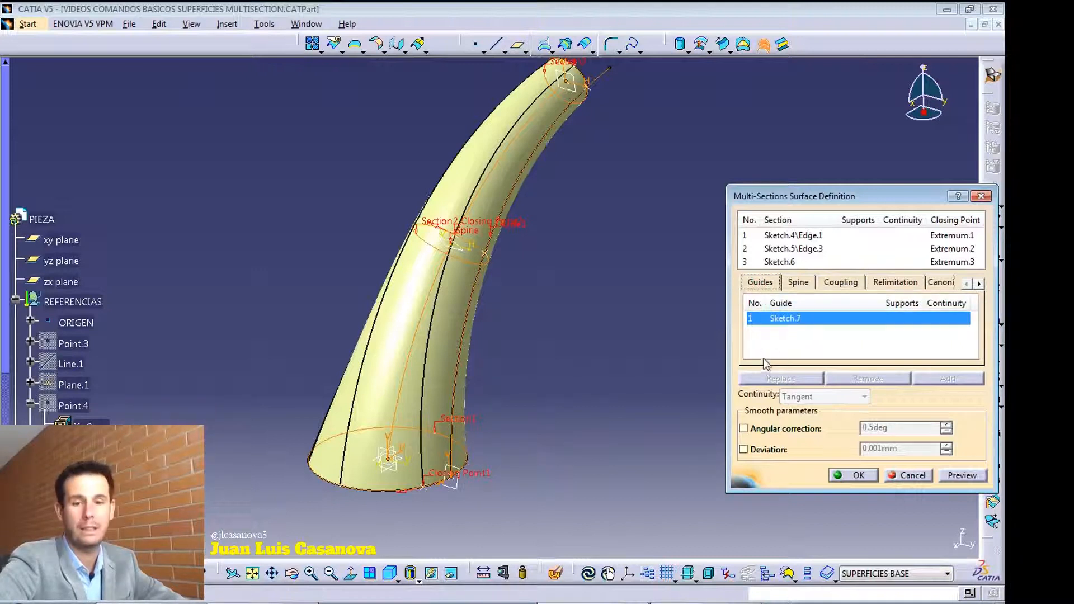
{"action": "left_click", "coordinate": [497, 283]}
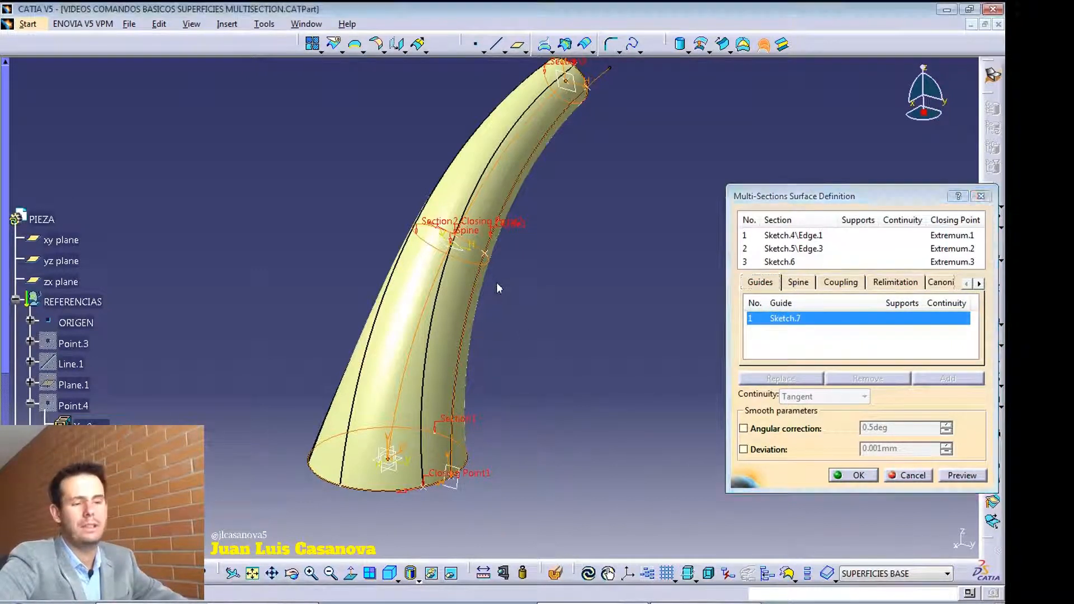
{"action": "scroll", "coordinate": [497, 284], "scroll_direction": "up", "scroll_amount": 3}
{"action": "scroll", "coordinate": [497, 299], "scroll_direction": "down", "scroll_amount": 2}
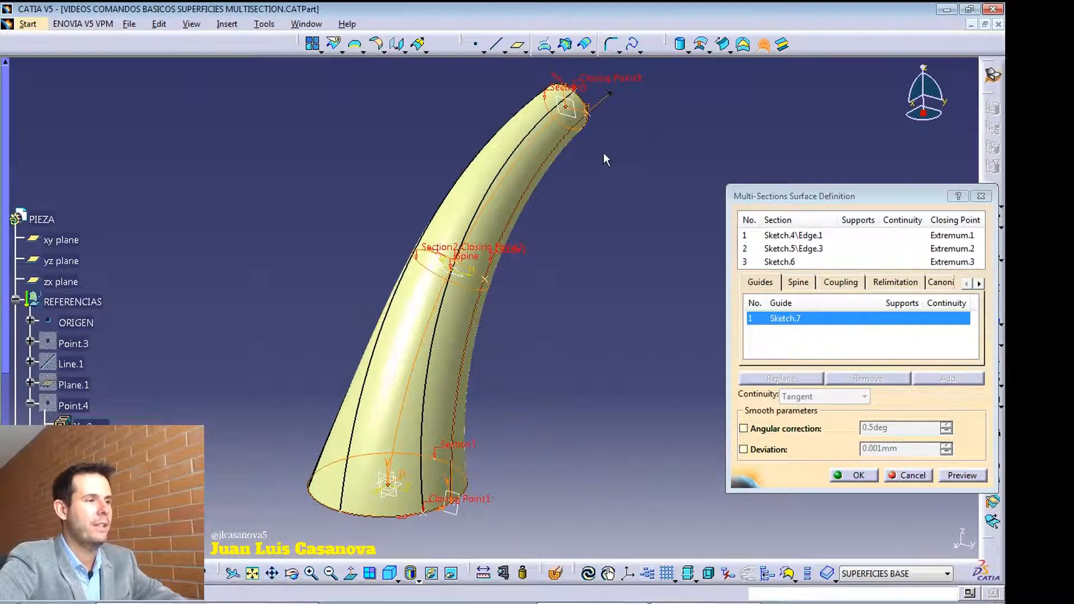